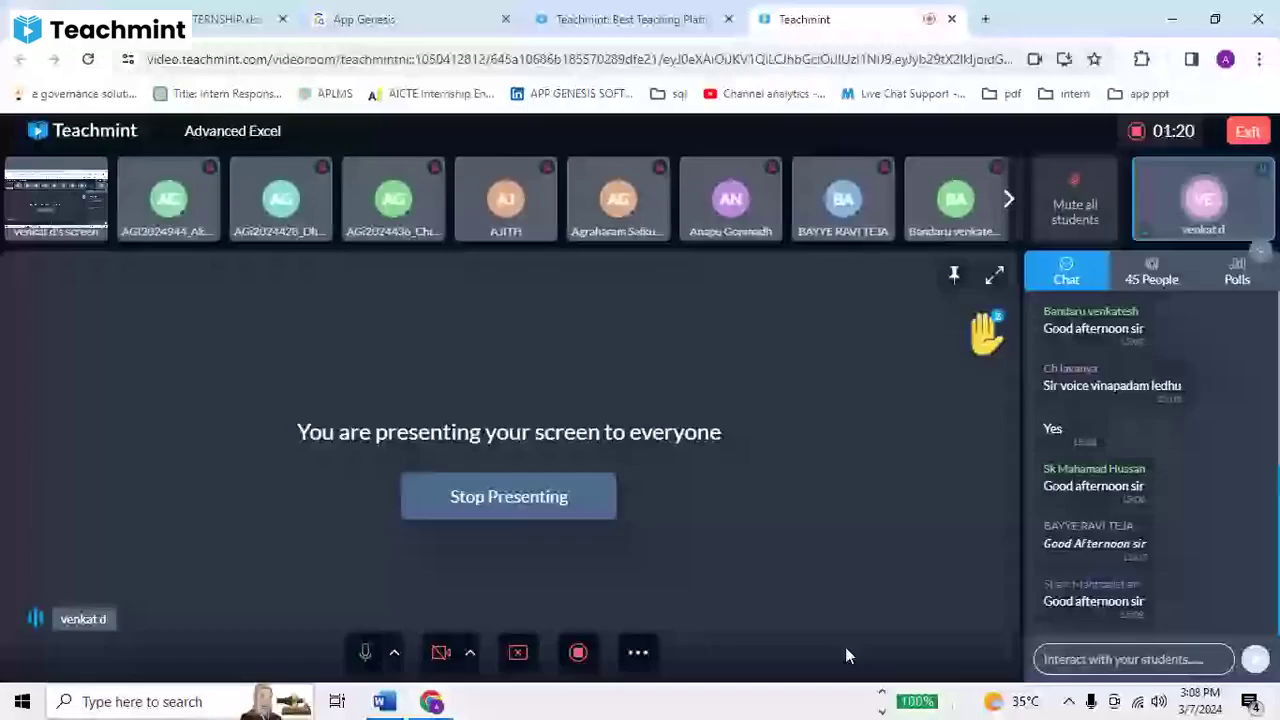
Switch from the Teachmint class view to the blank Book1 Excel workbook.
key(alt+Tab)
key(Tab)
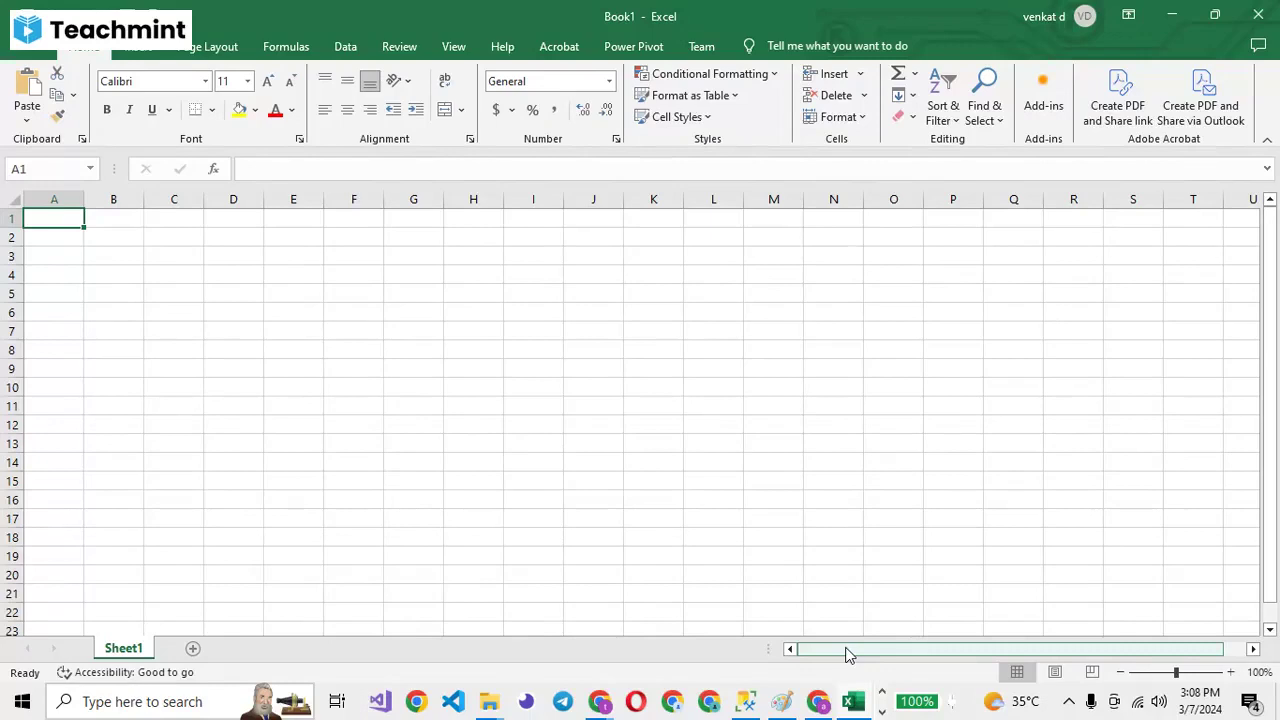
Enter the headings SNO, Items and QTY in A1 through C1.
text(SNO)
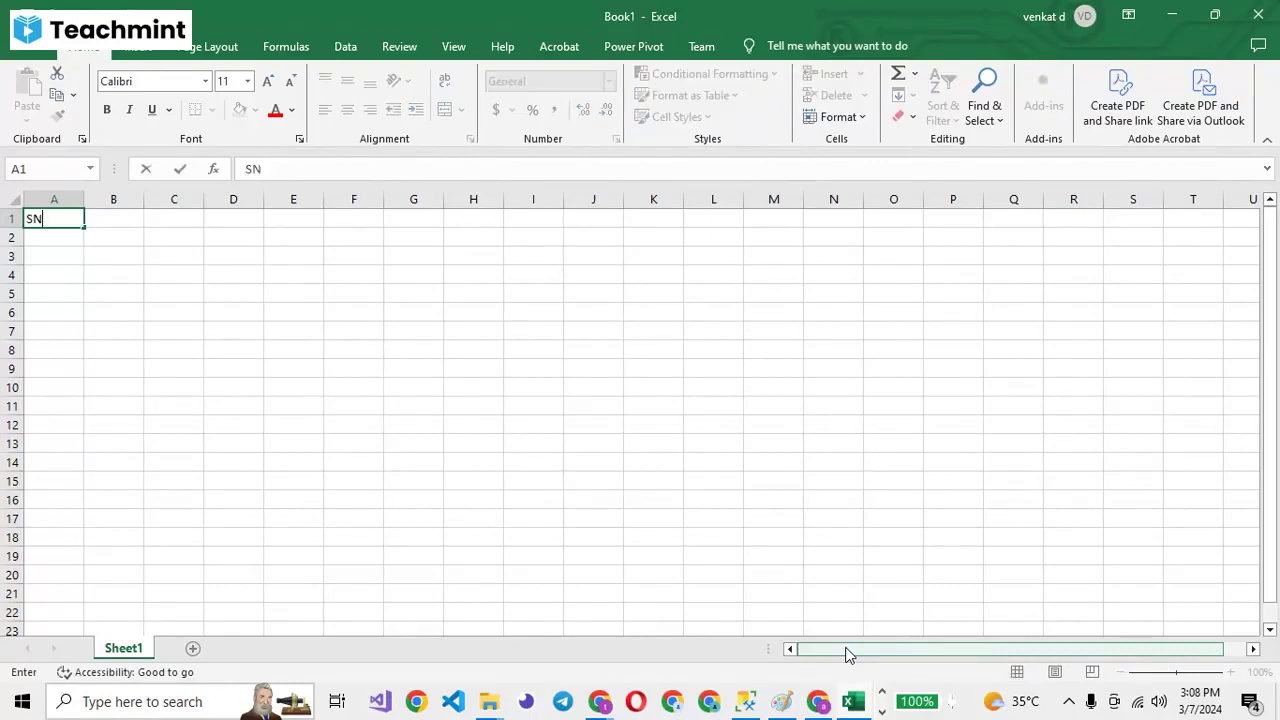
key(Tab)
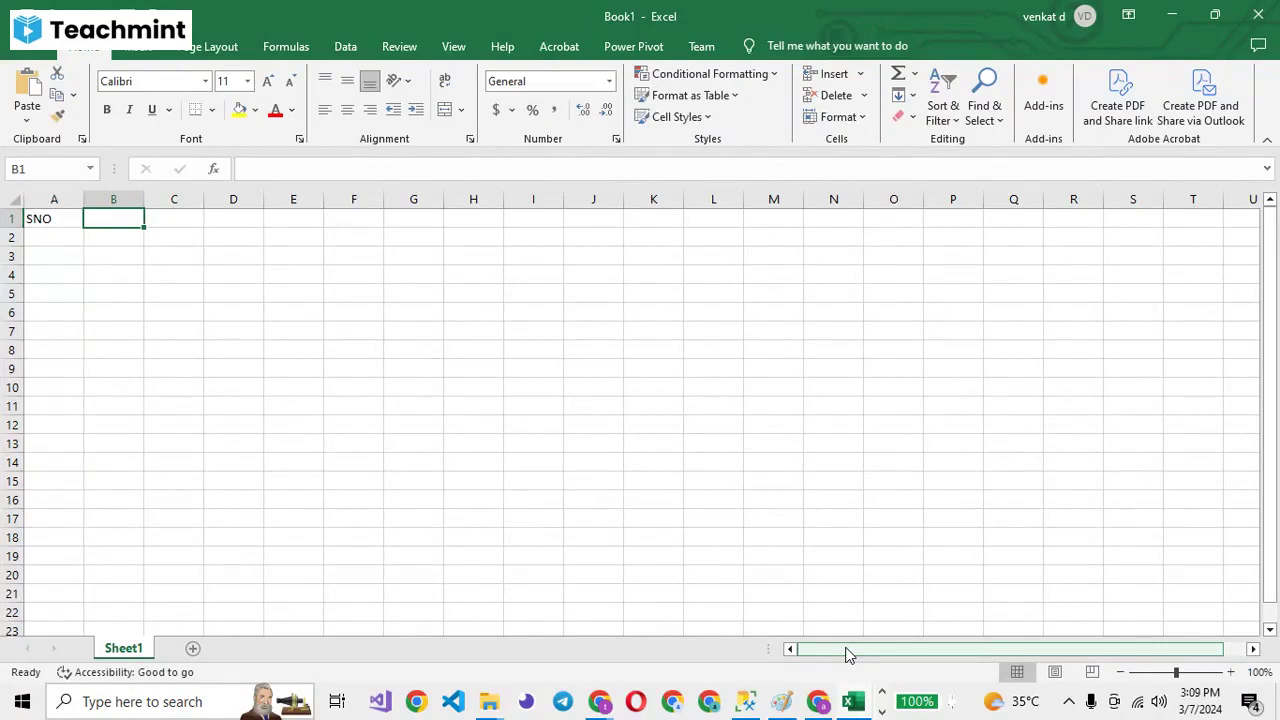
text(Iten)
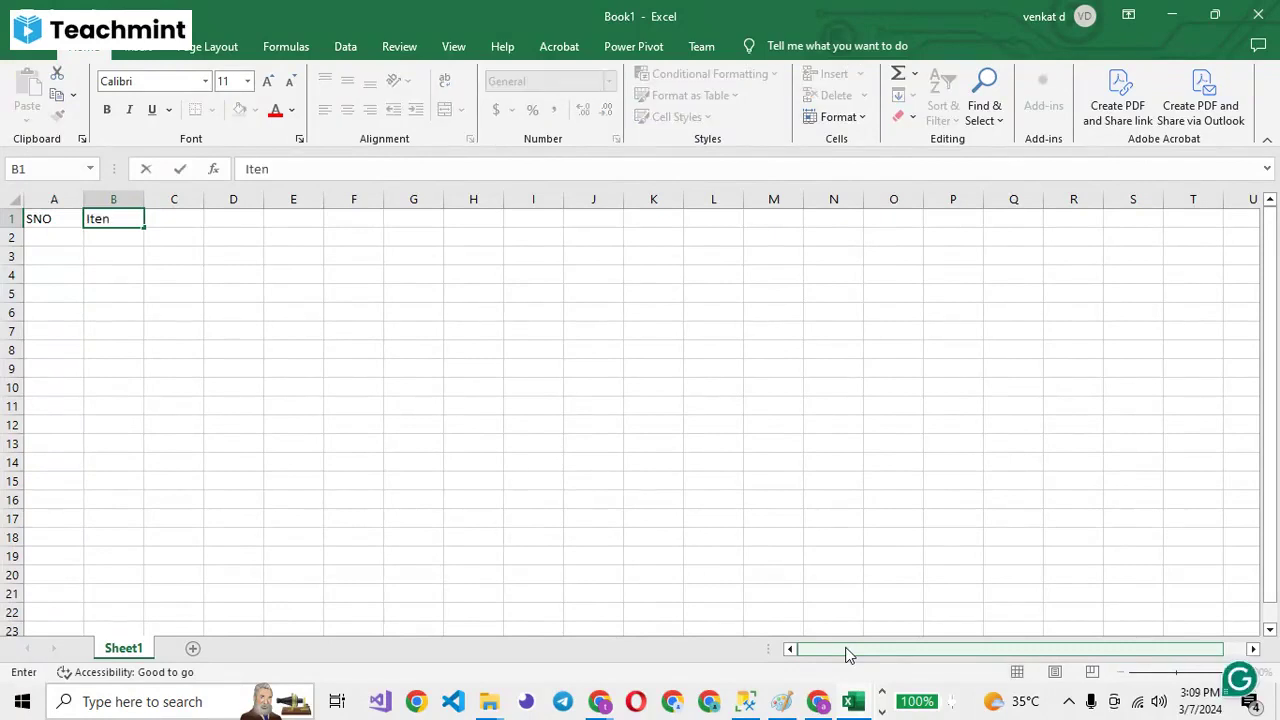
key(BackSpace)
text(ms)
key(Tab)
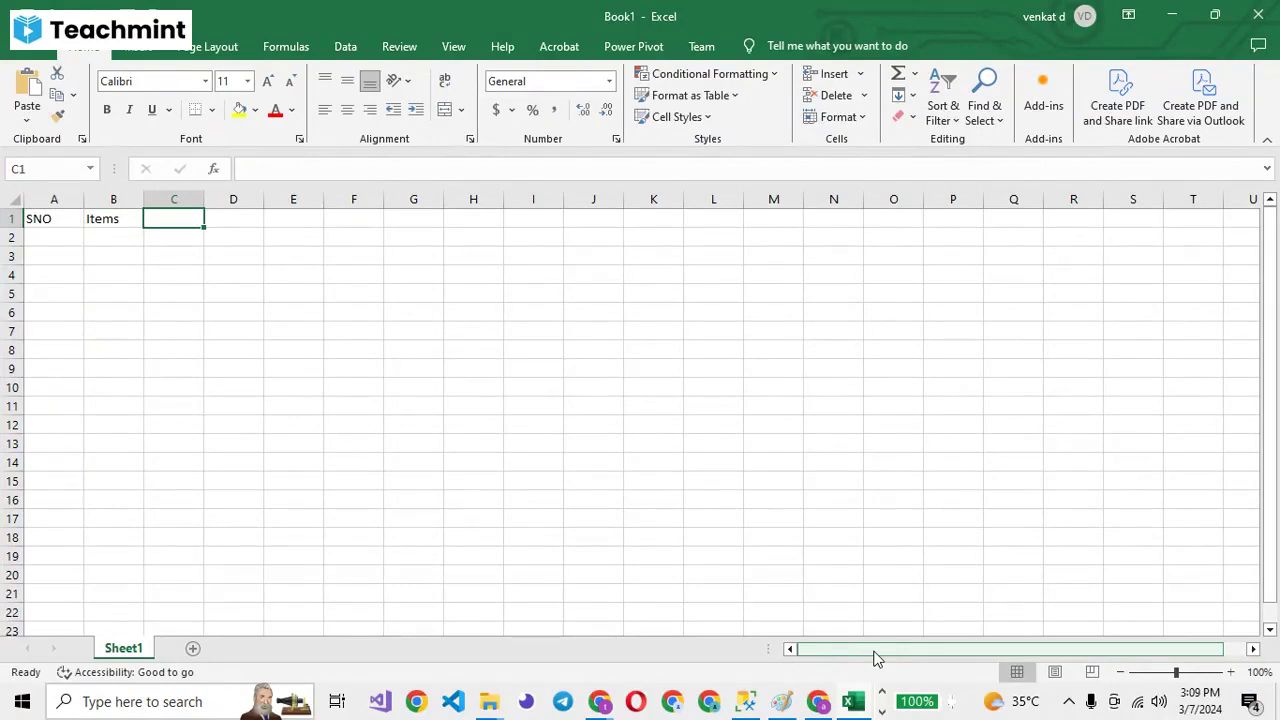
text(QTY)
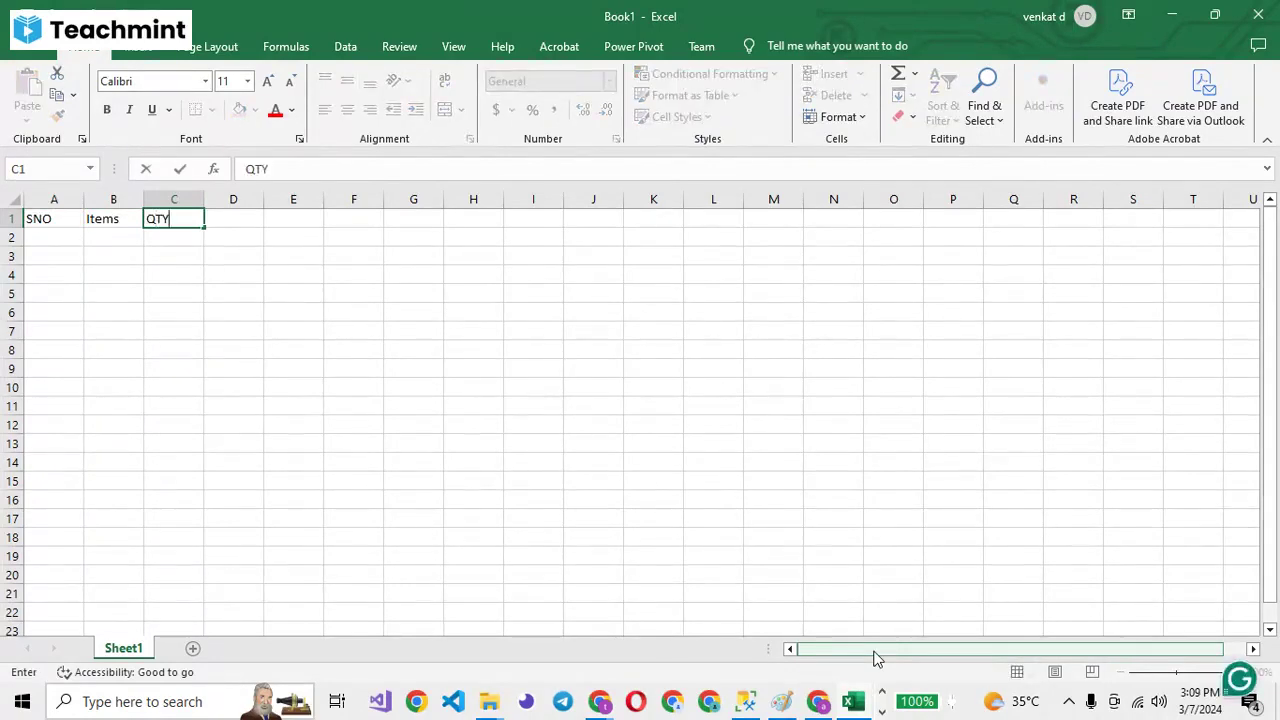
key(Tab)
Continue row 1 with Price, SOLDout, remaining and Sales % in D1 through G1.
text(Pri)
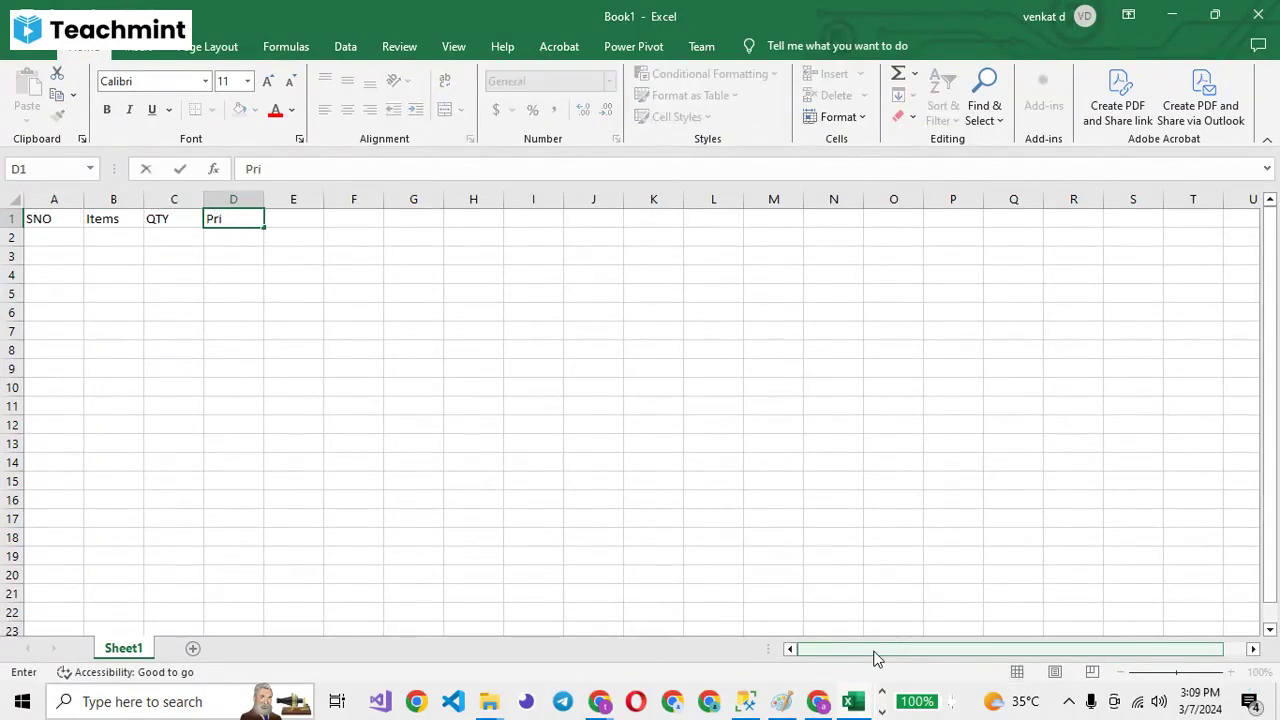
text(ce)
key(Tab)
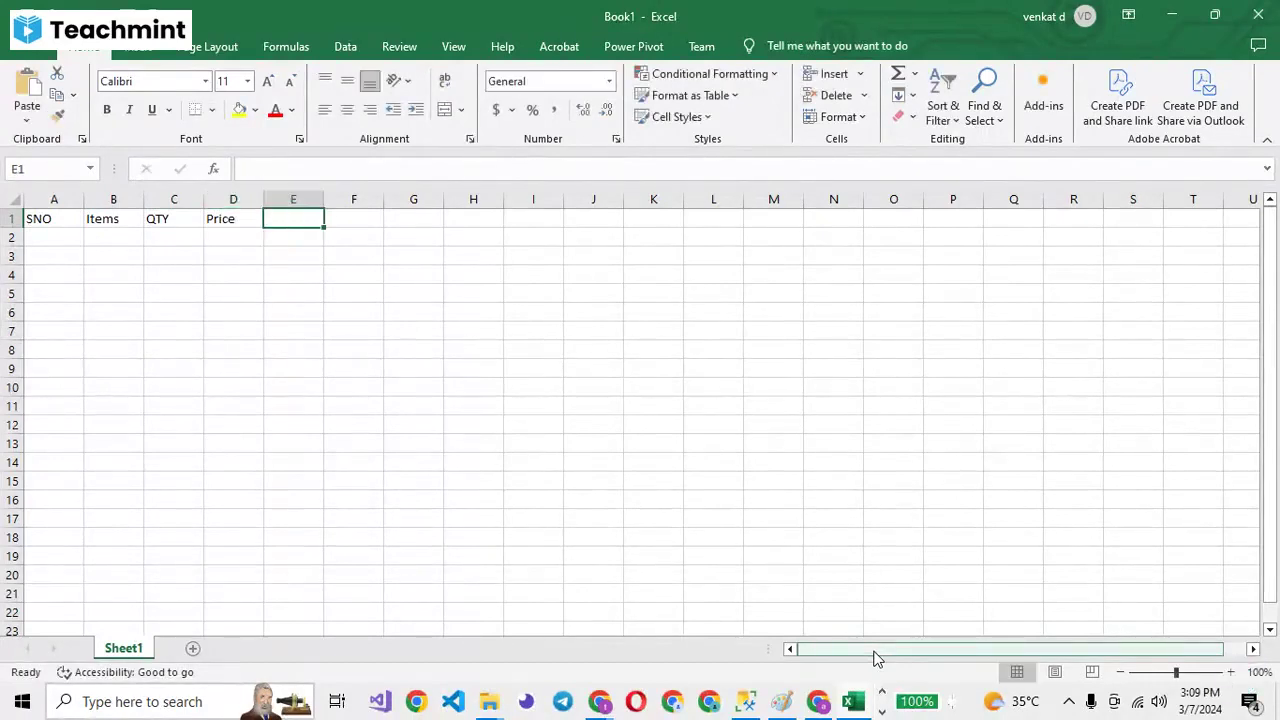
text(SOLD)
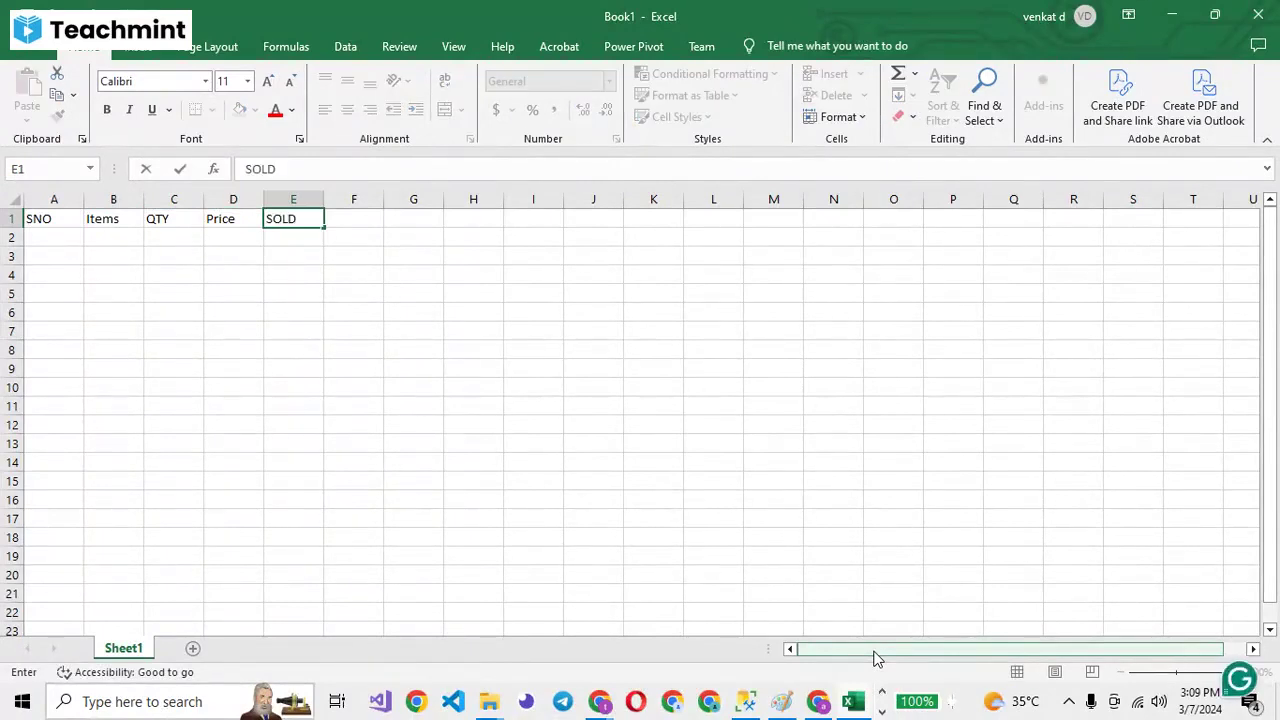
text(out)
key(Tab)
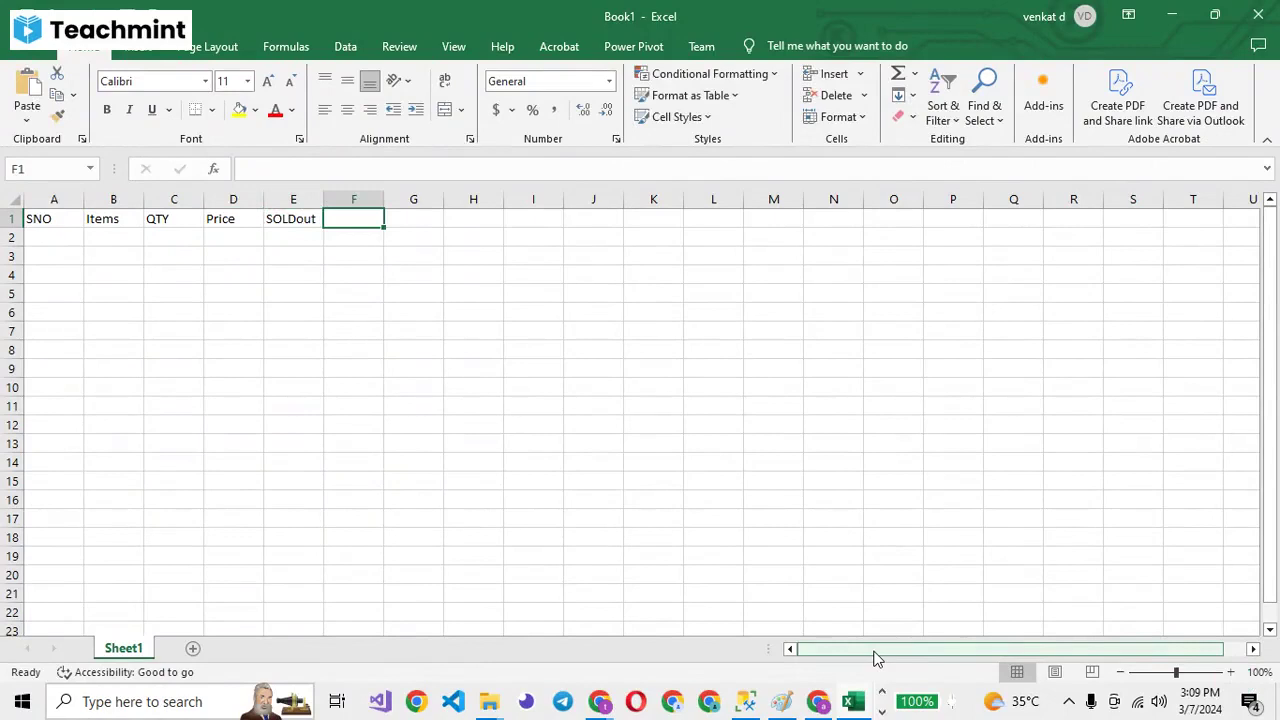
text(r)
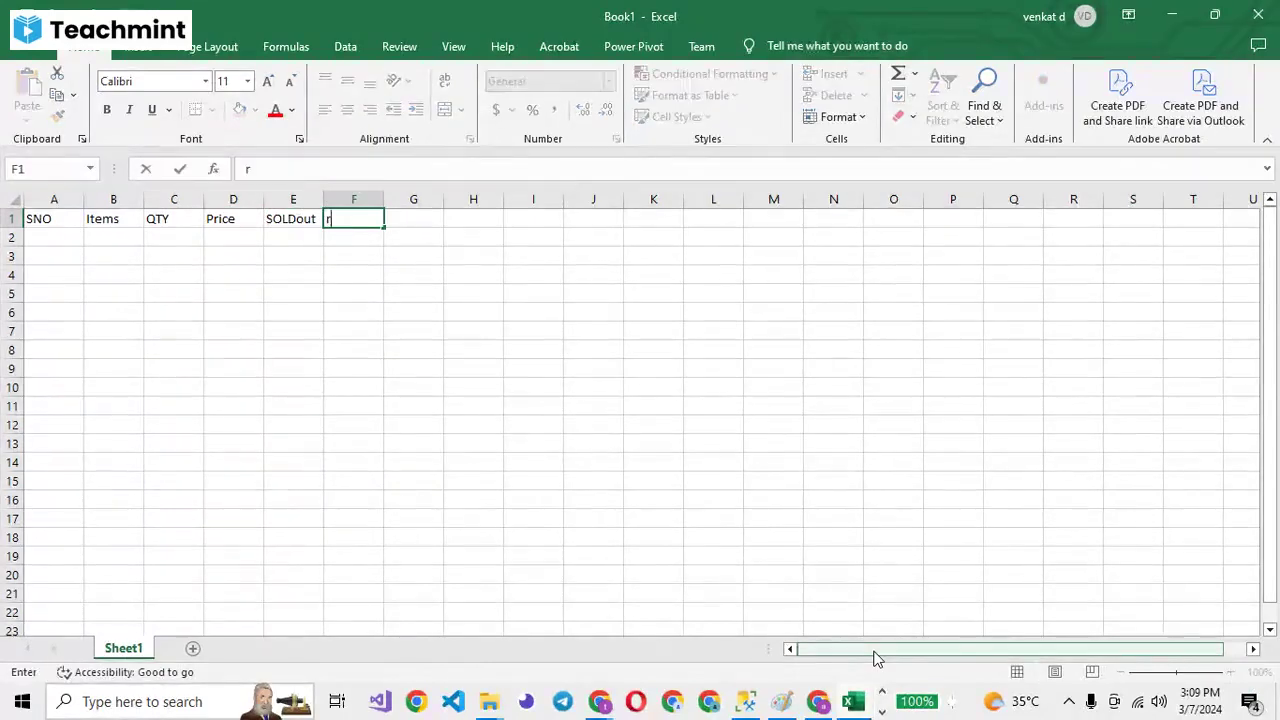
text(emainin)
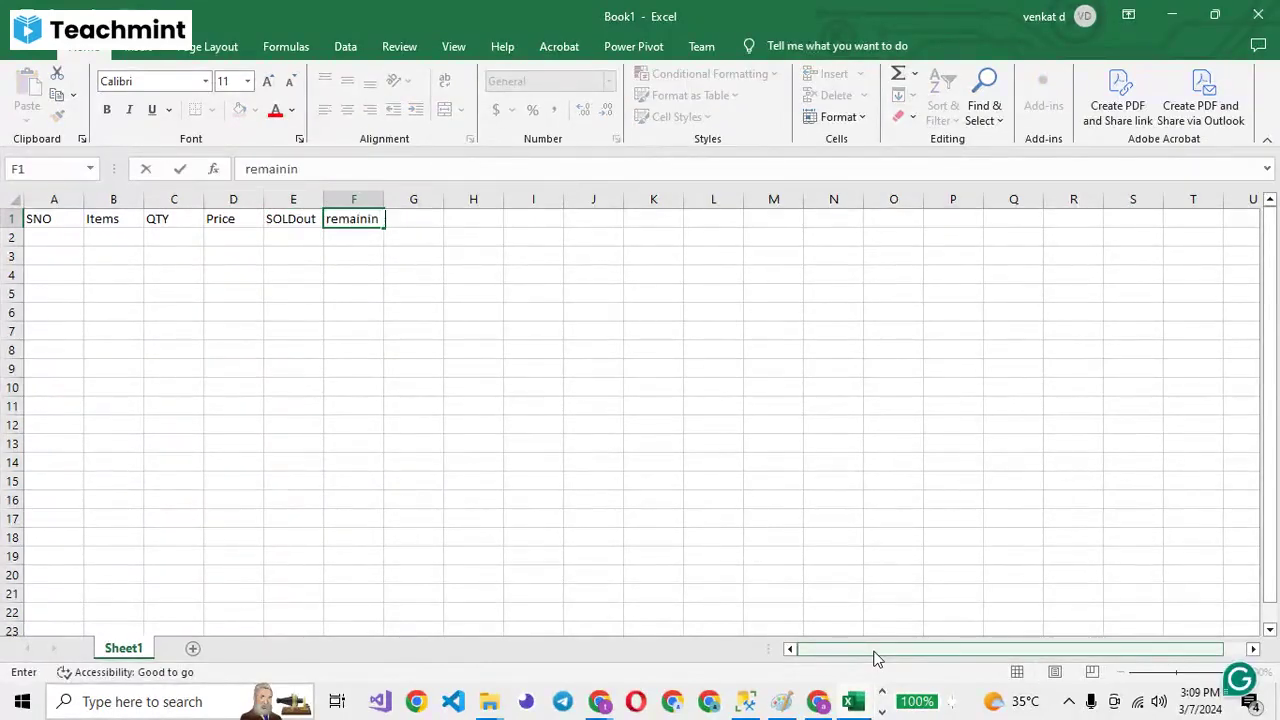
text(g)
key(ctrl+Return)
key(Tab)
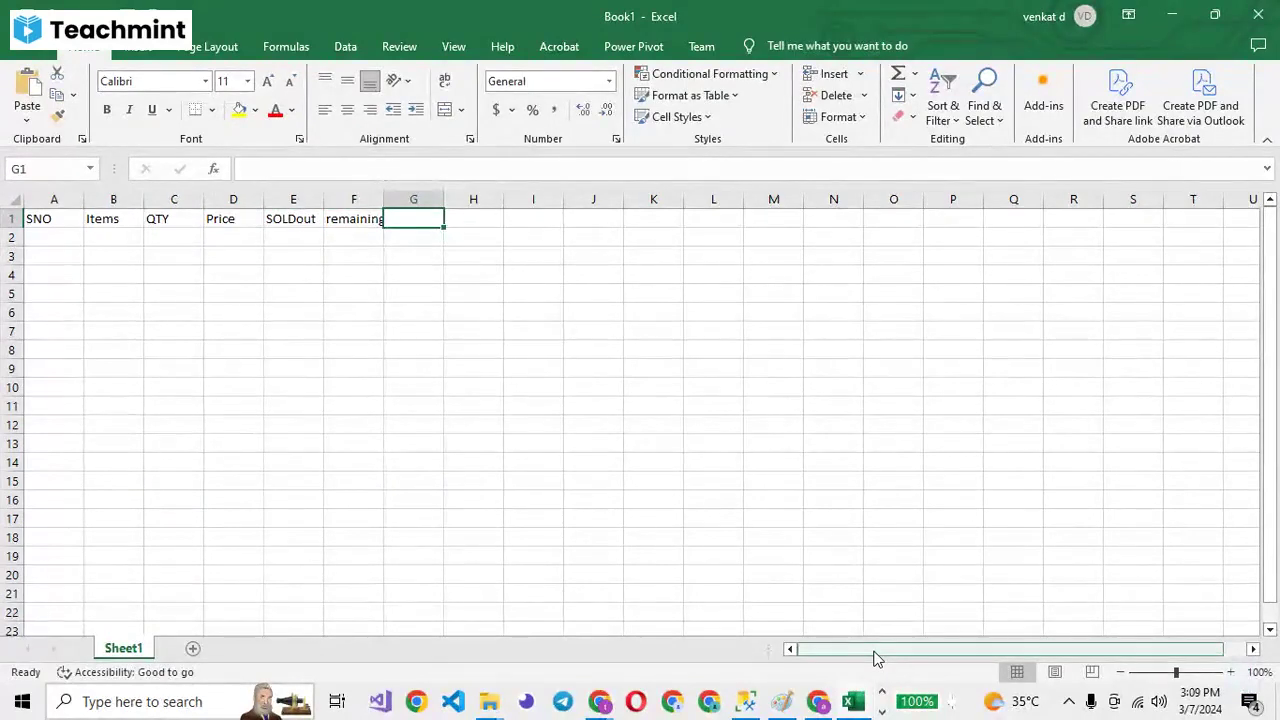
text(Sales)
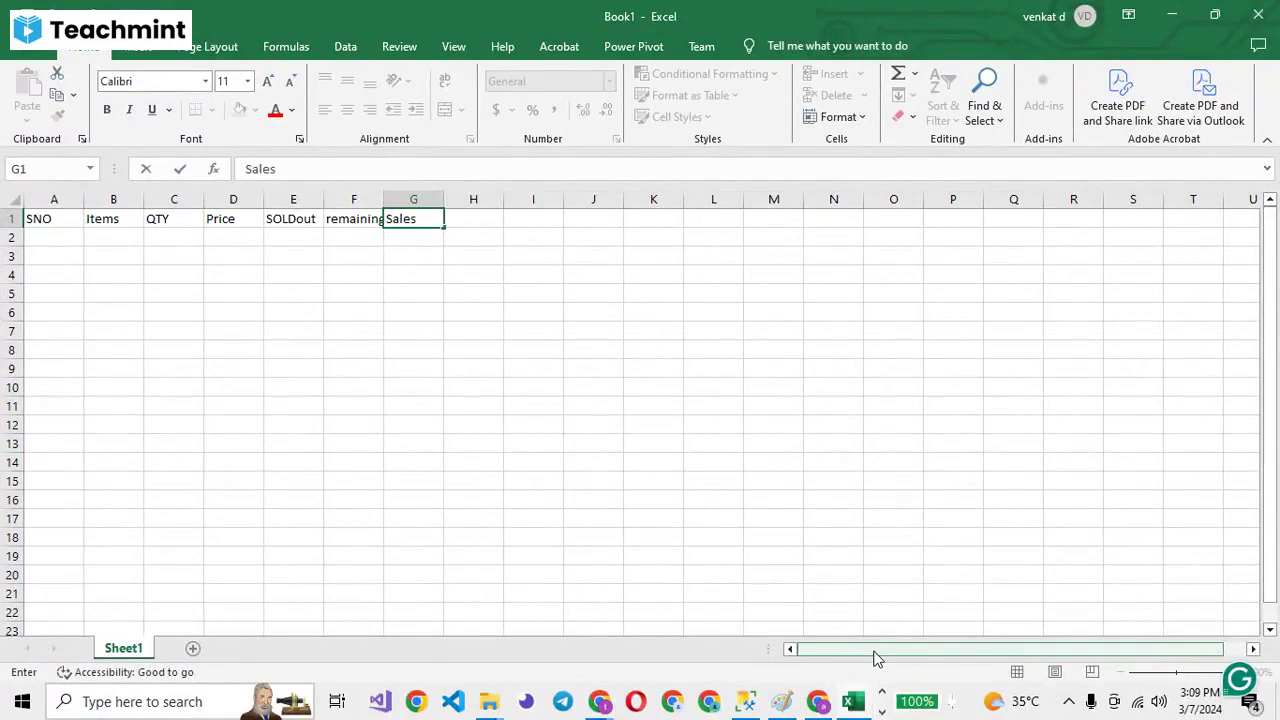
text( %)
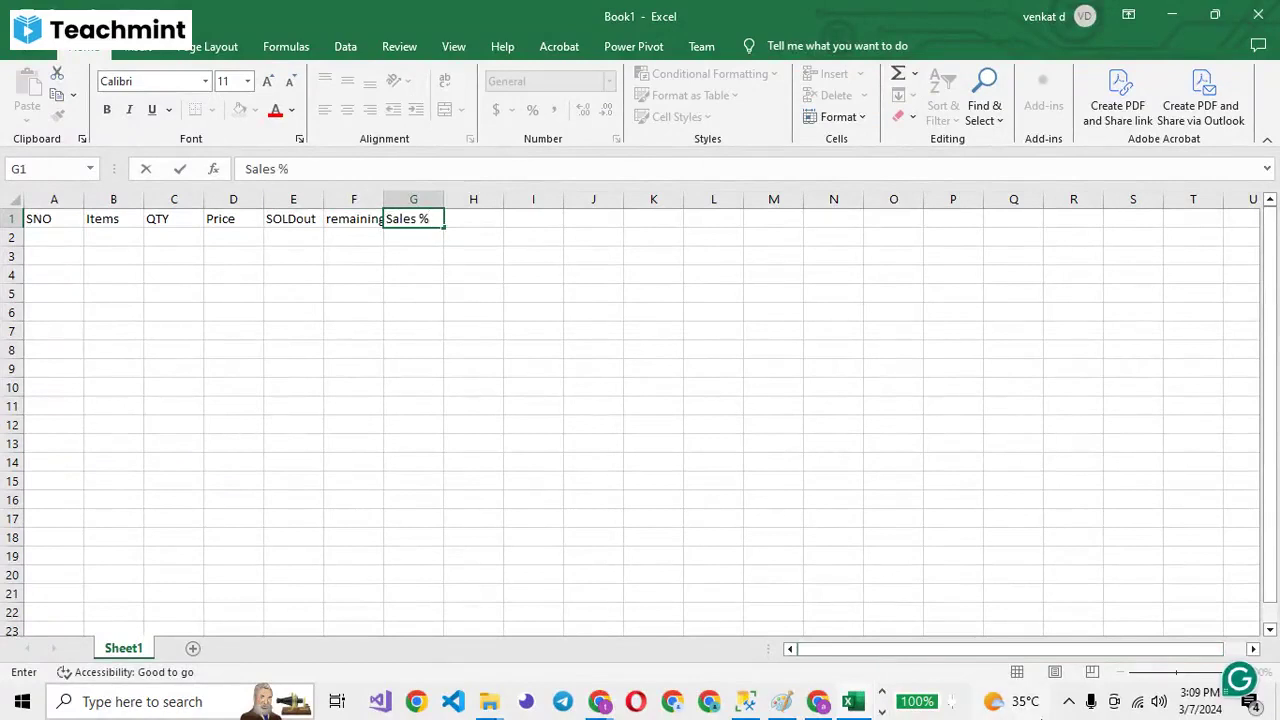
Delete the Sales % heading from G1 so the headings end at remaining in F1.
click(515, 318)
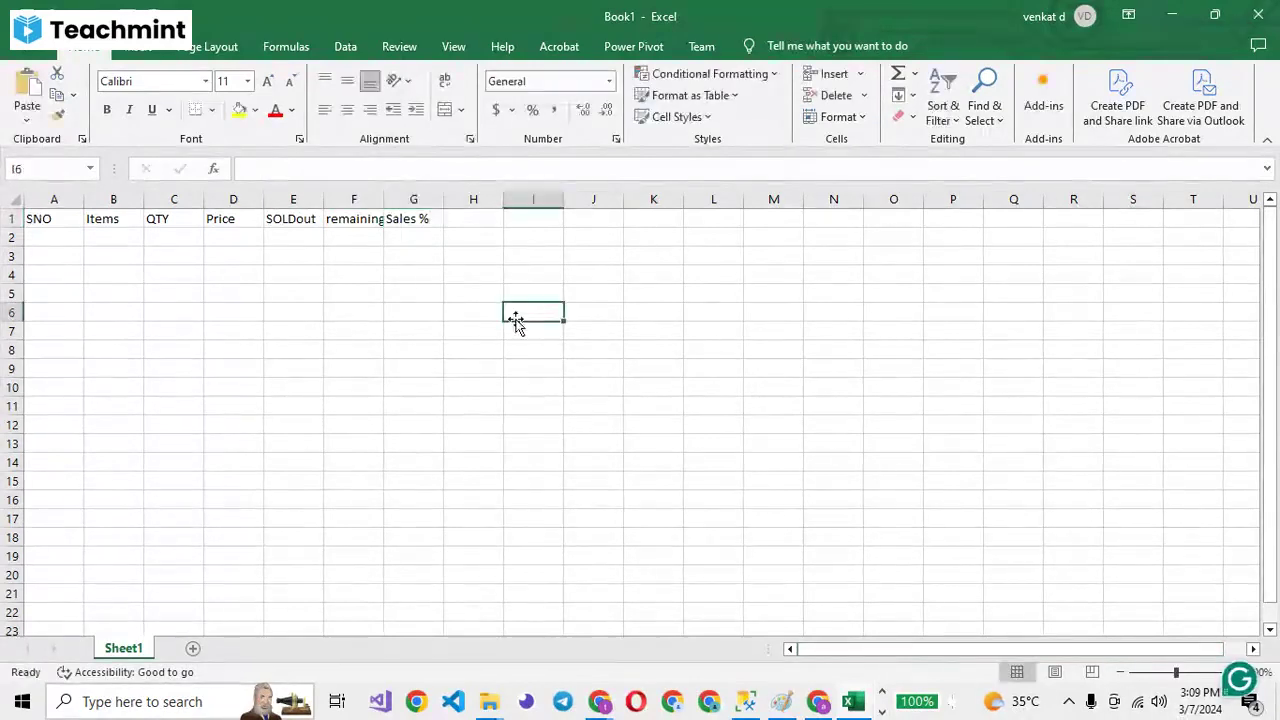
click(411, 218)
key(Delete)
click(466, 311)
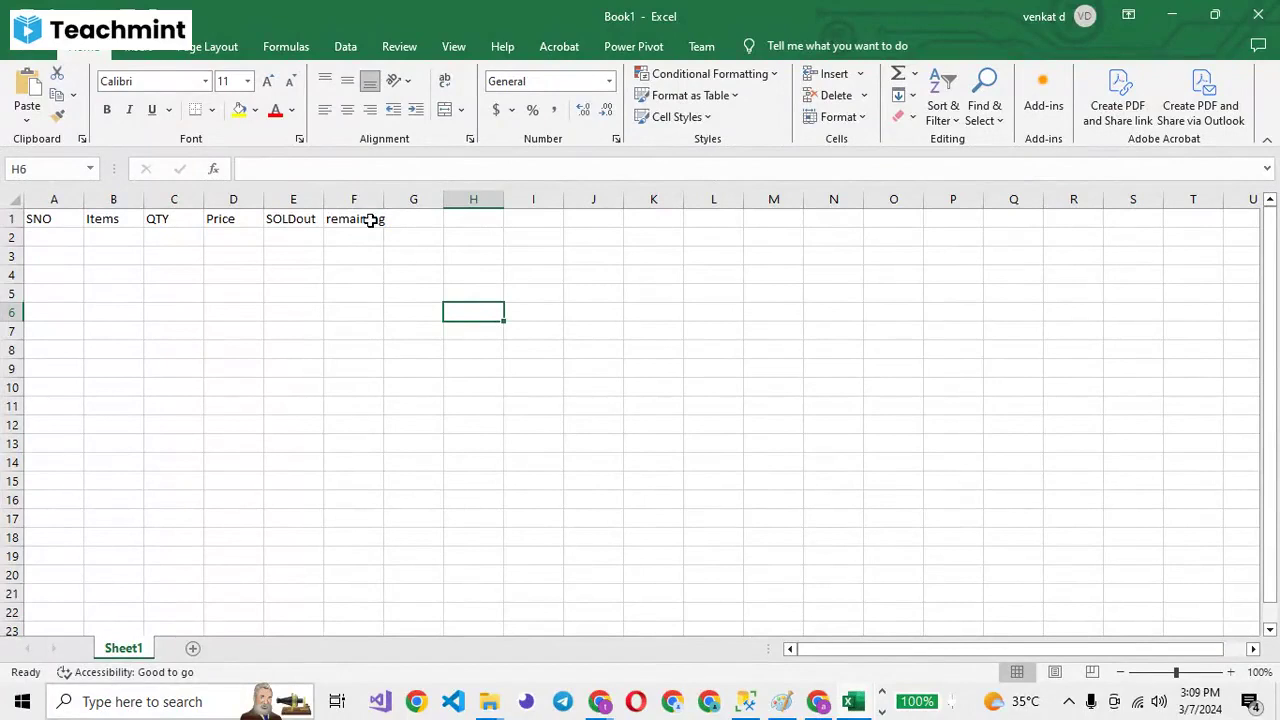
click(293, 218)
click(356, 240)
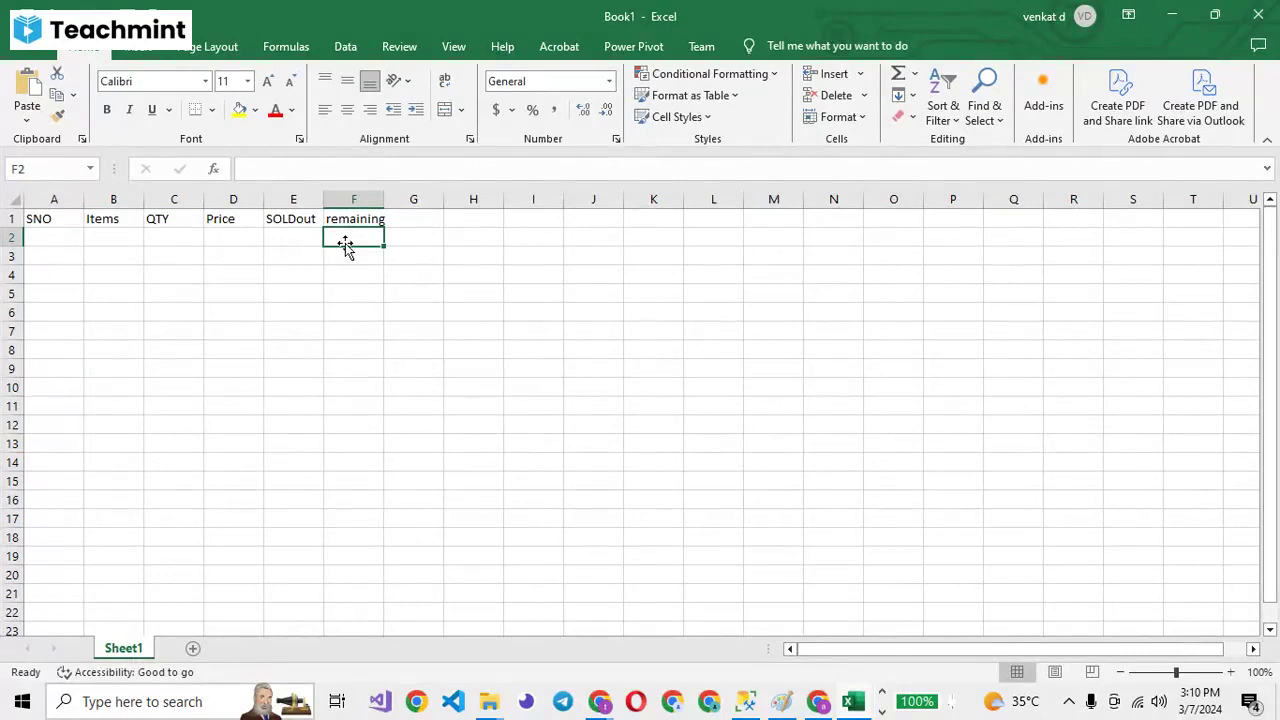
drag(40, 218, 381, 218)
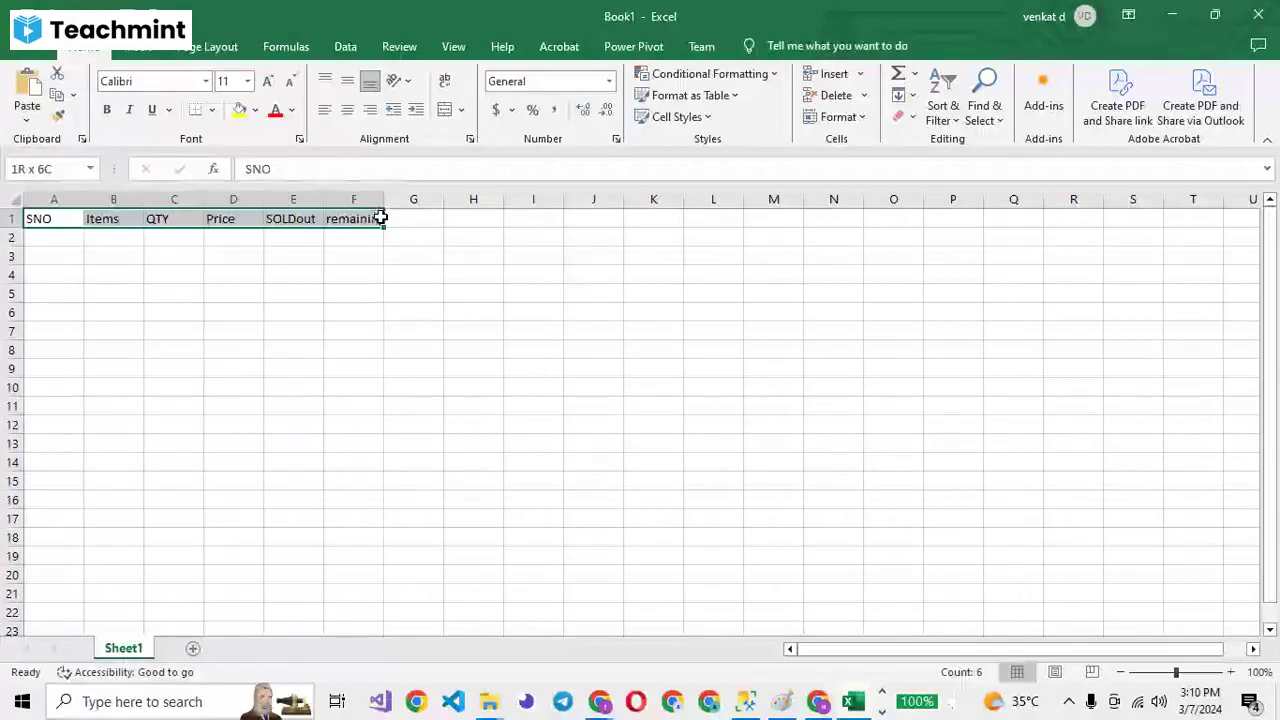
drag(381, 218, 380, 218)
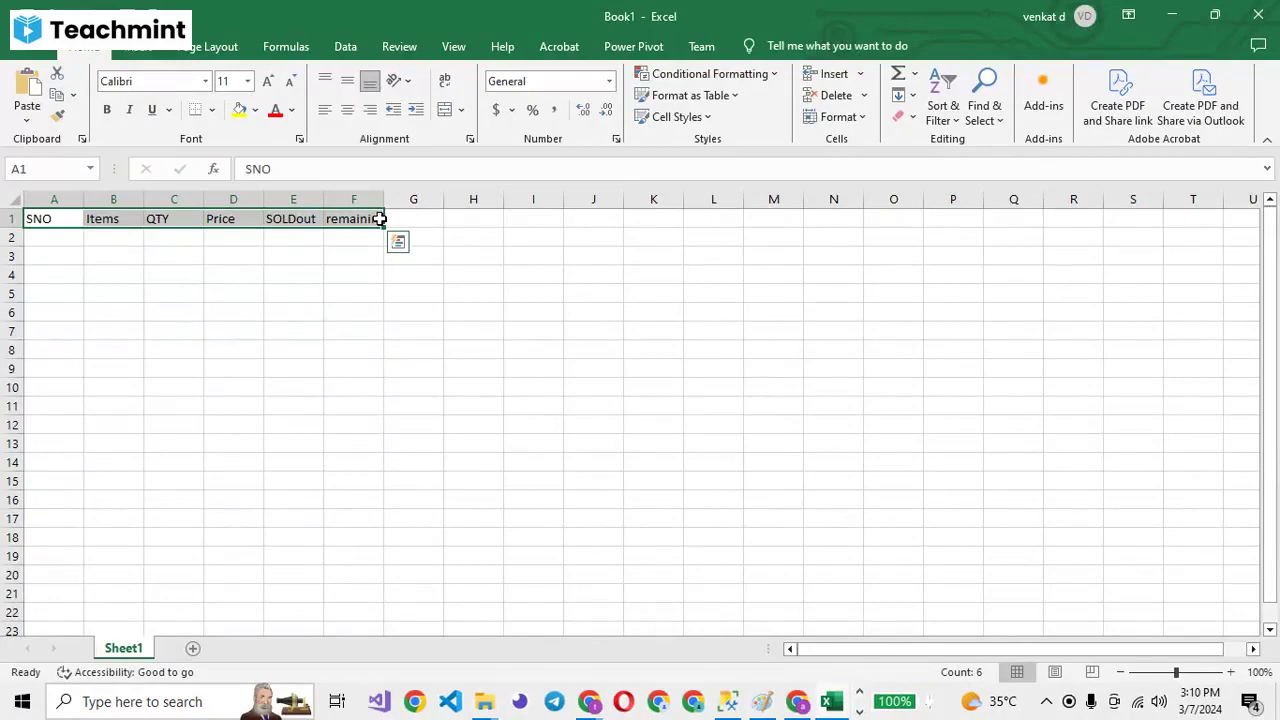
click(128, 5)
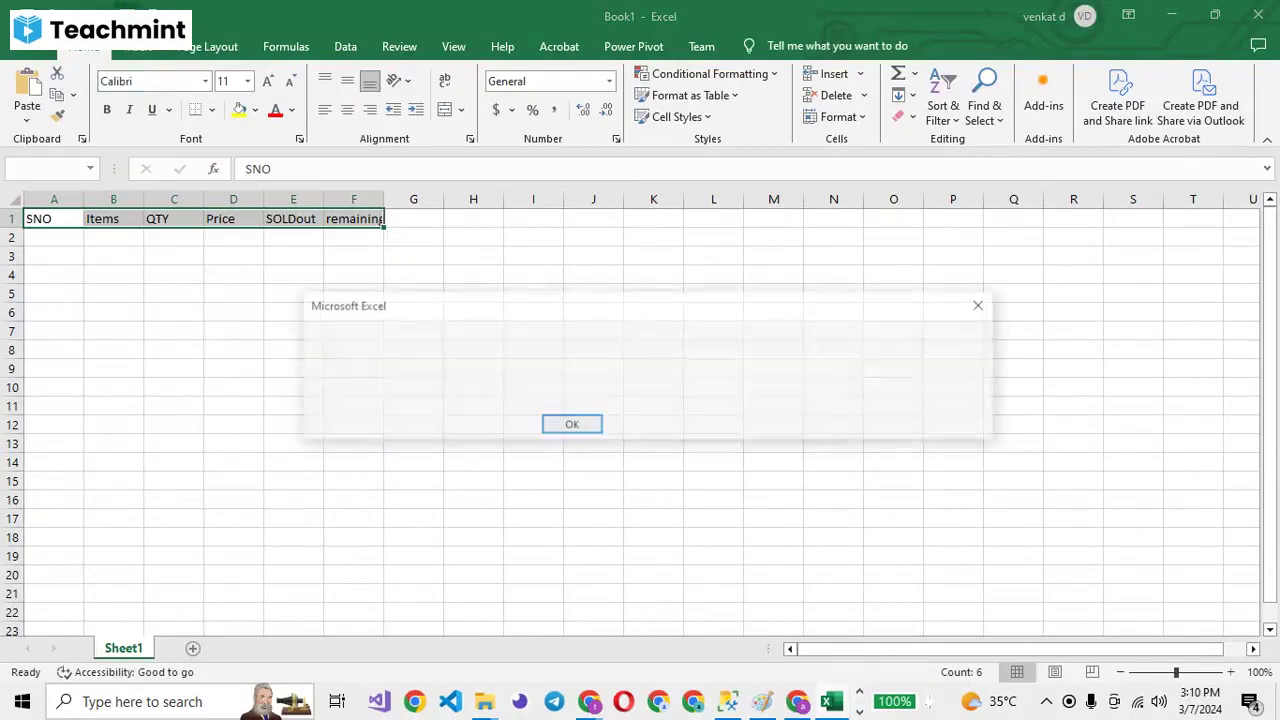
click(566, 425)
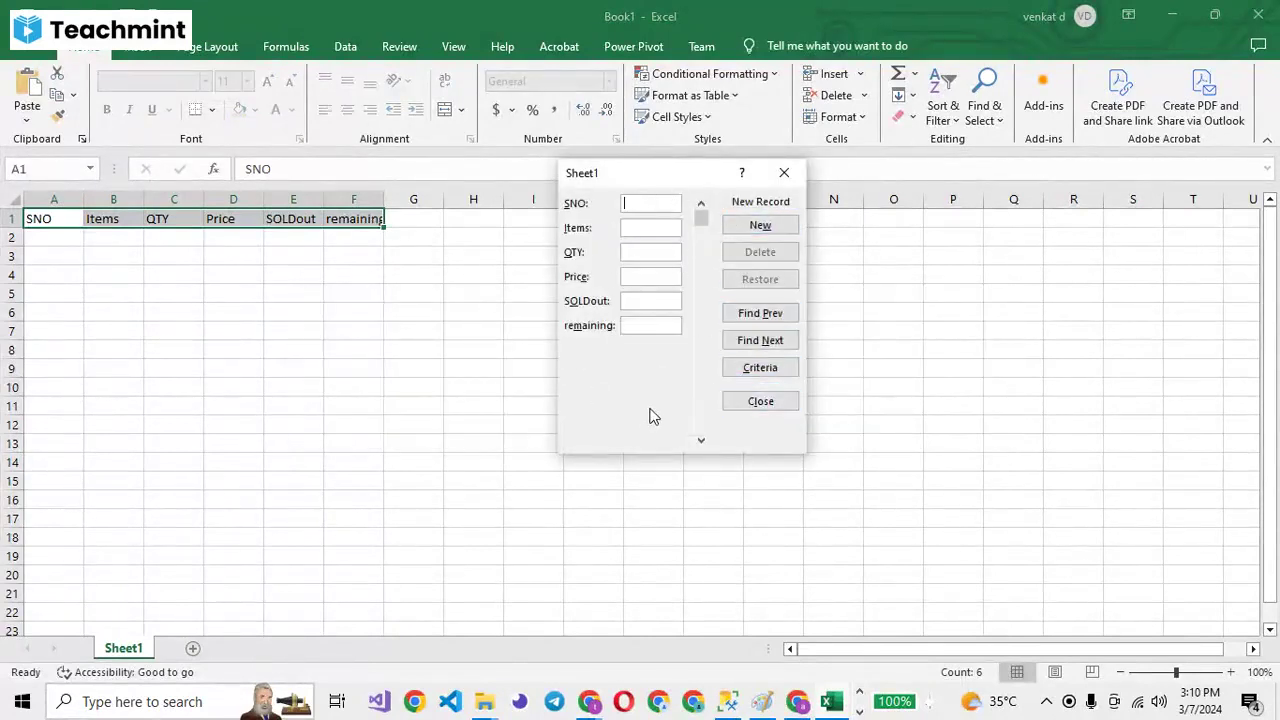
click(784, 172)
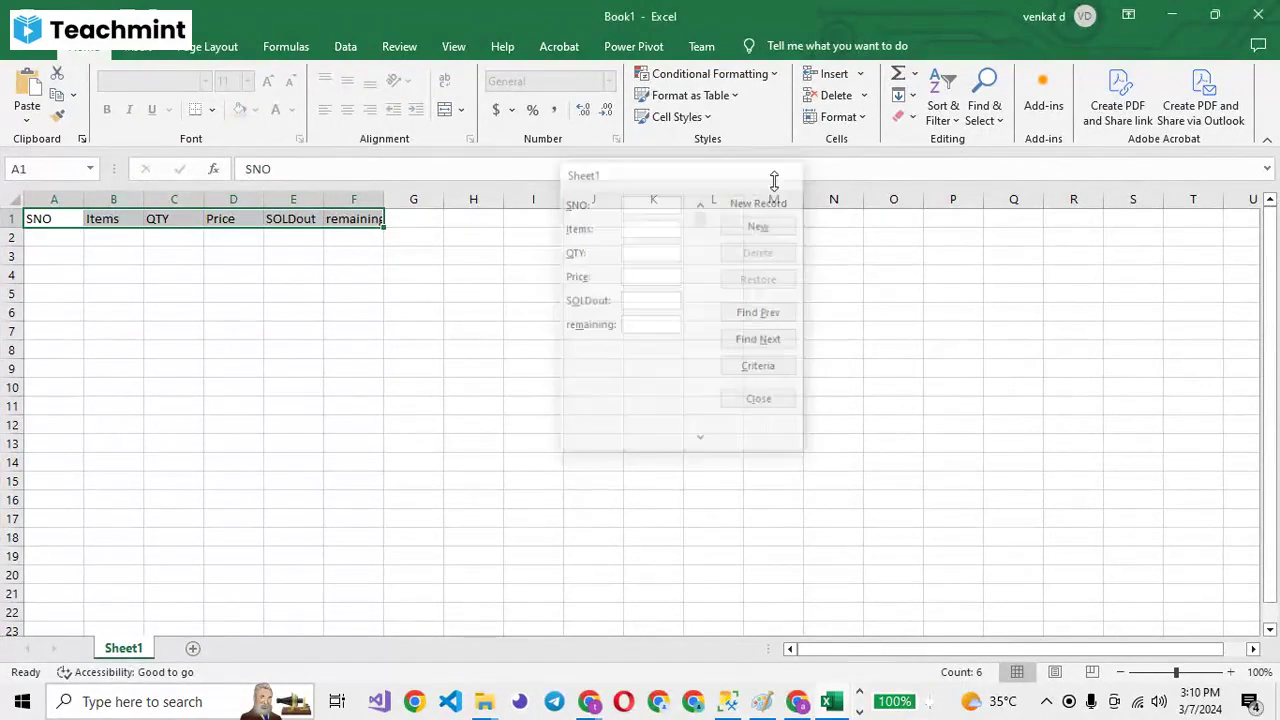
click(345, 310)
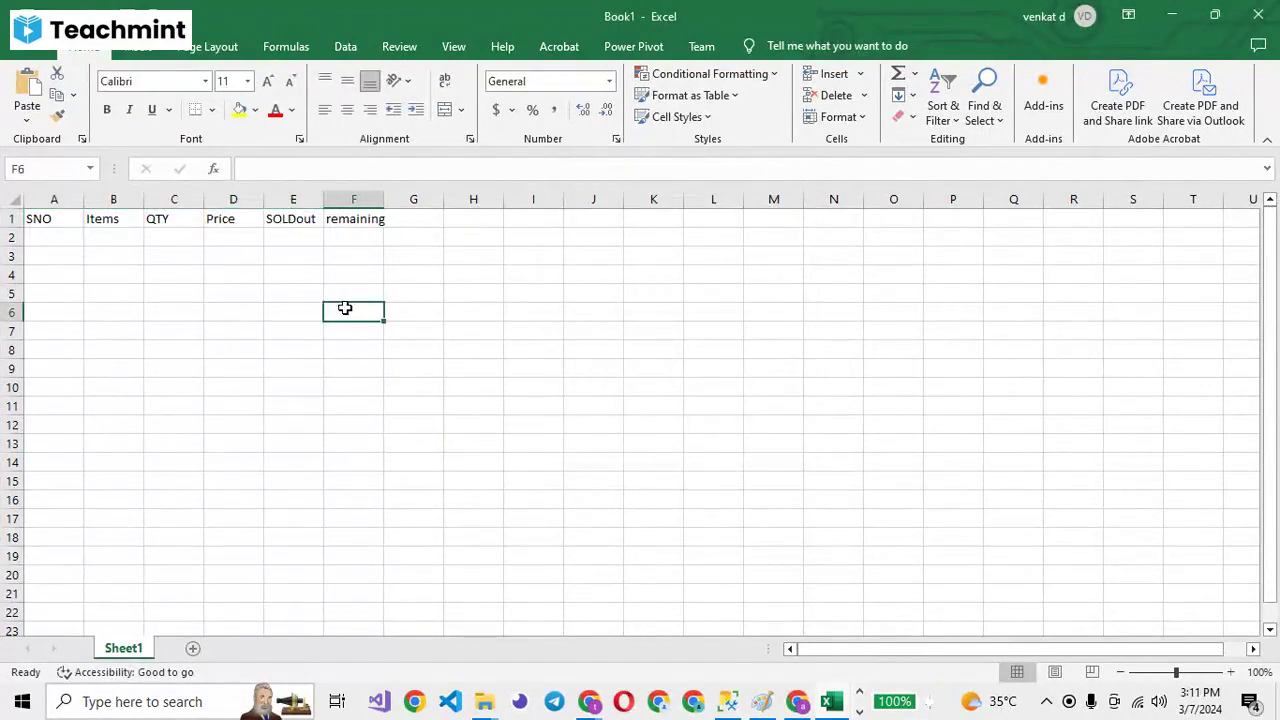
Show the File backstage's More options, then mute the students' microphones in Teachmint.
click(34, 50)
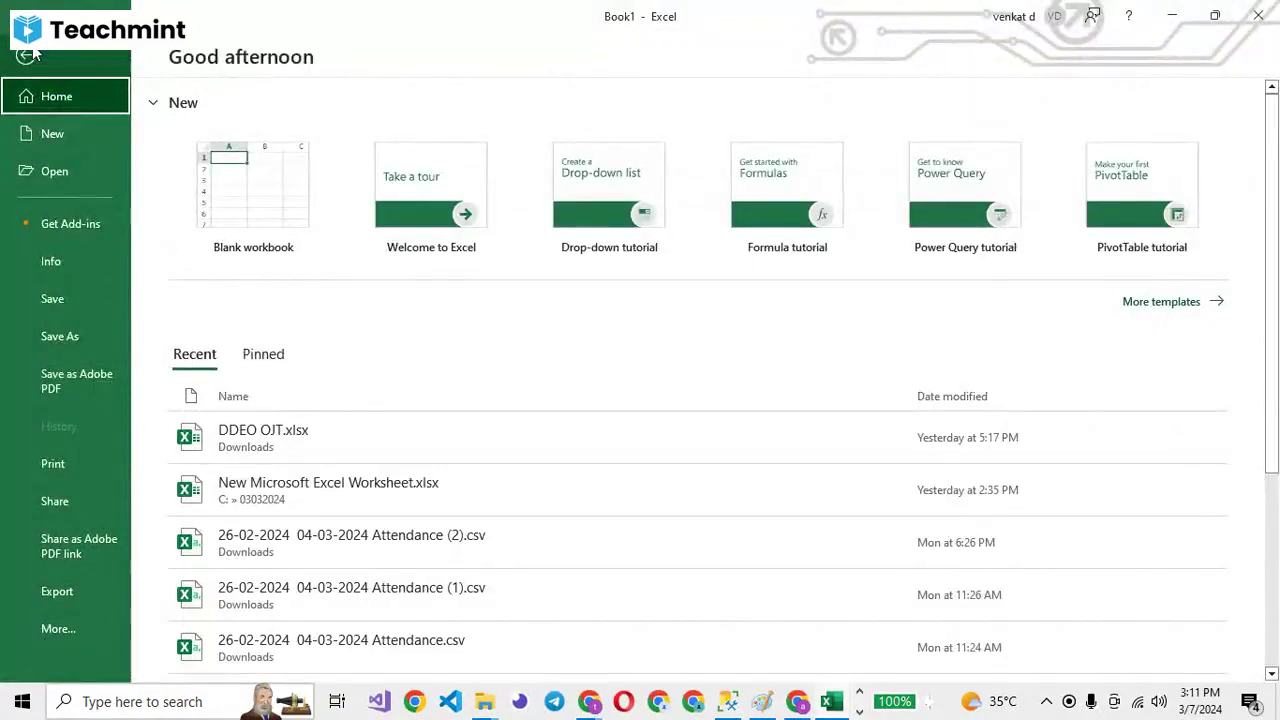
click(83, 625)
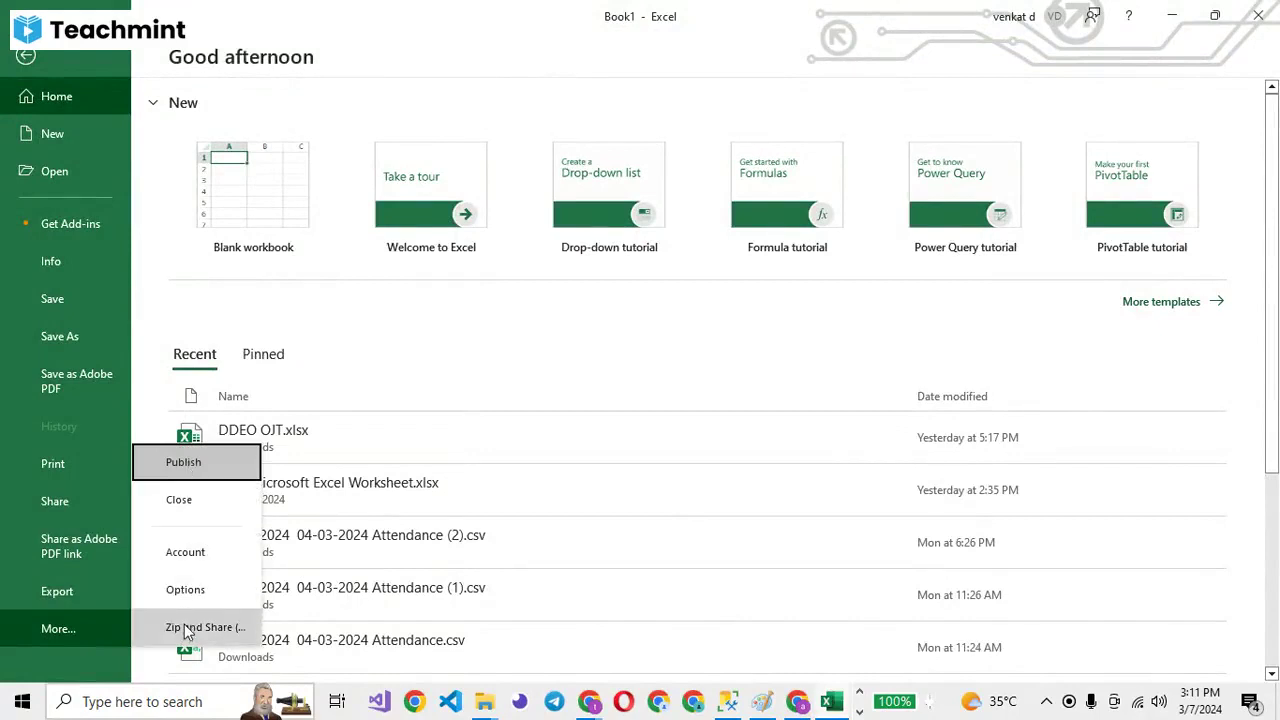
key(alt+Tab)
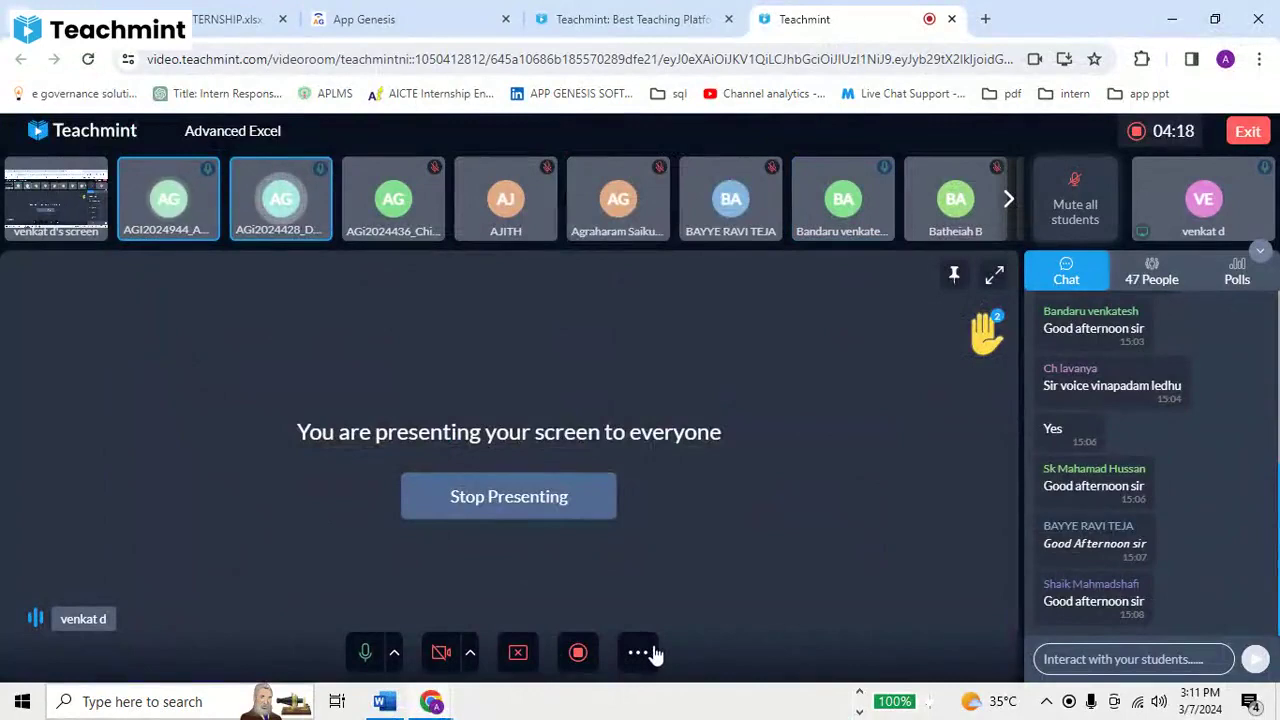
click(645, 653)
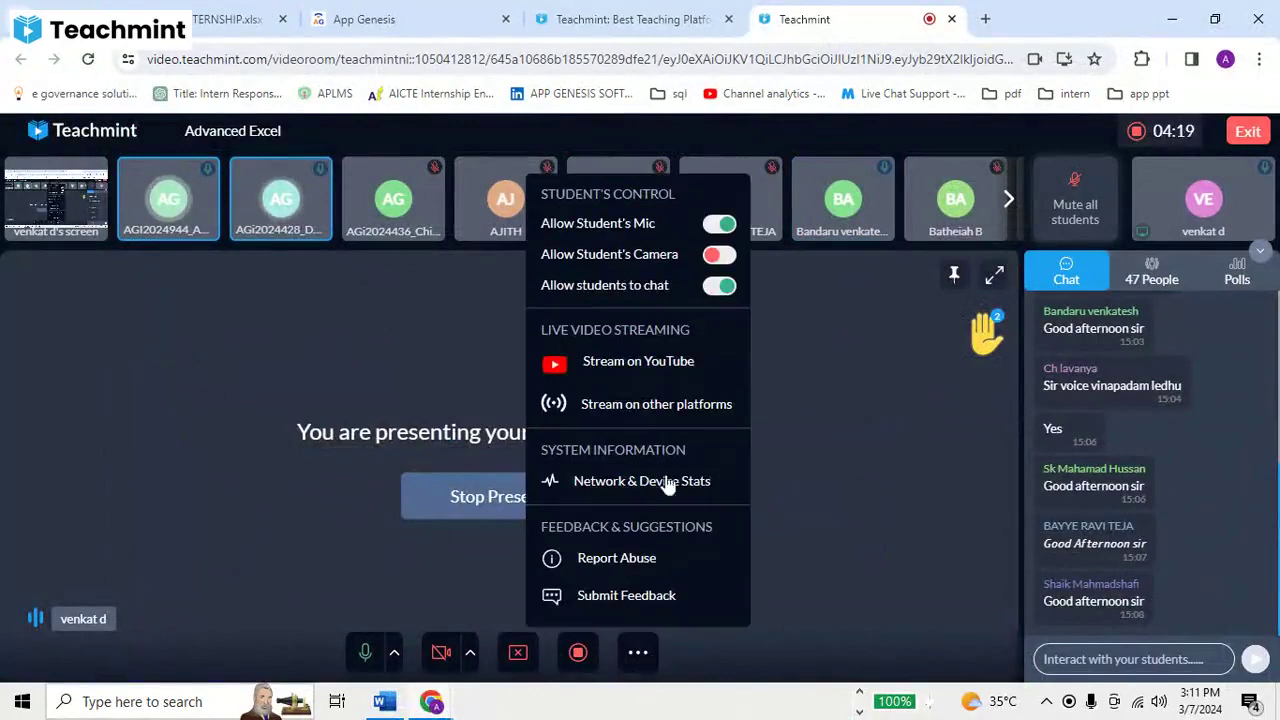
click(718, 224)
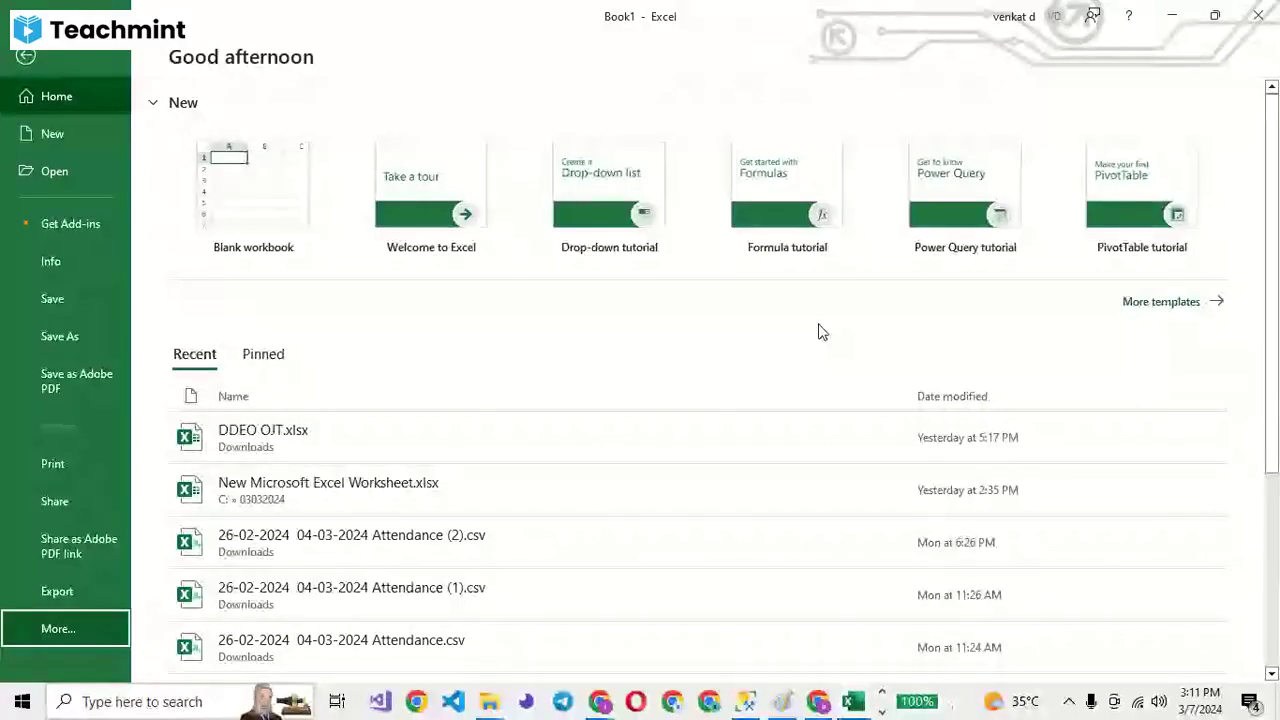
Return to Excel and open Excel Options from File > More.
key(alt+Tab)
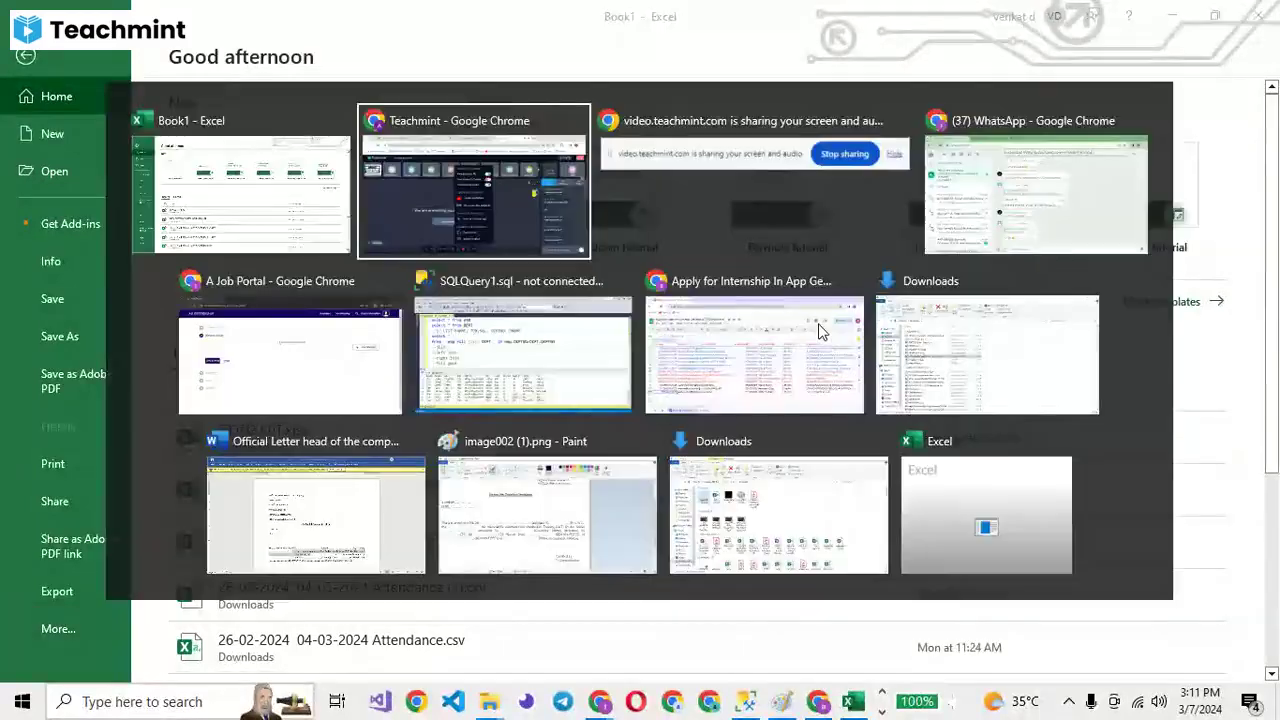
key(alt+shift+Tab)
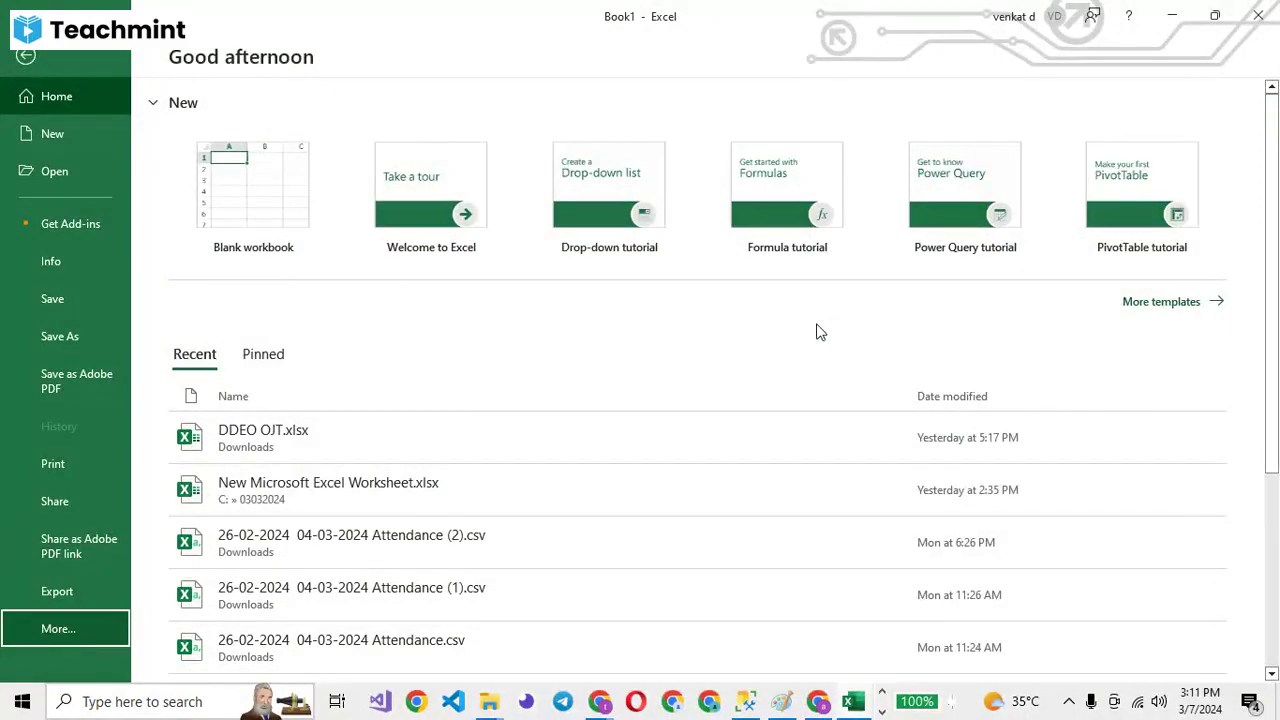
click(71, 630)
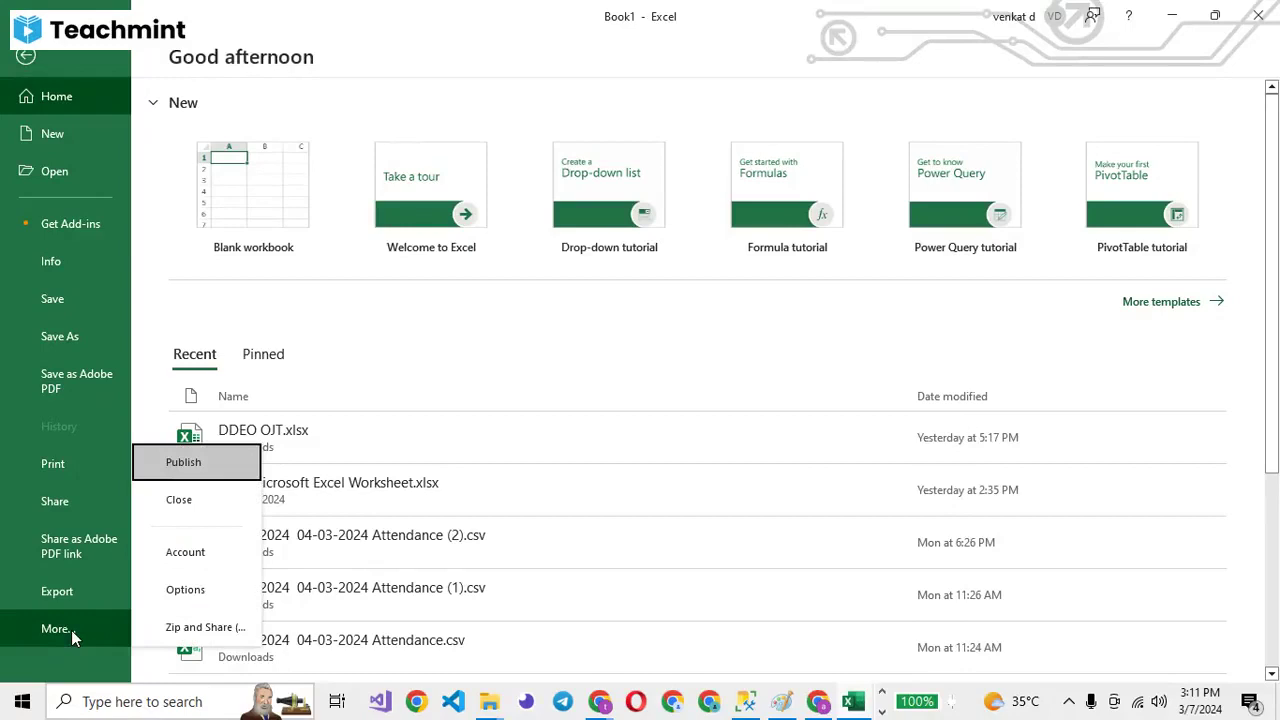
click(194, 590)
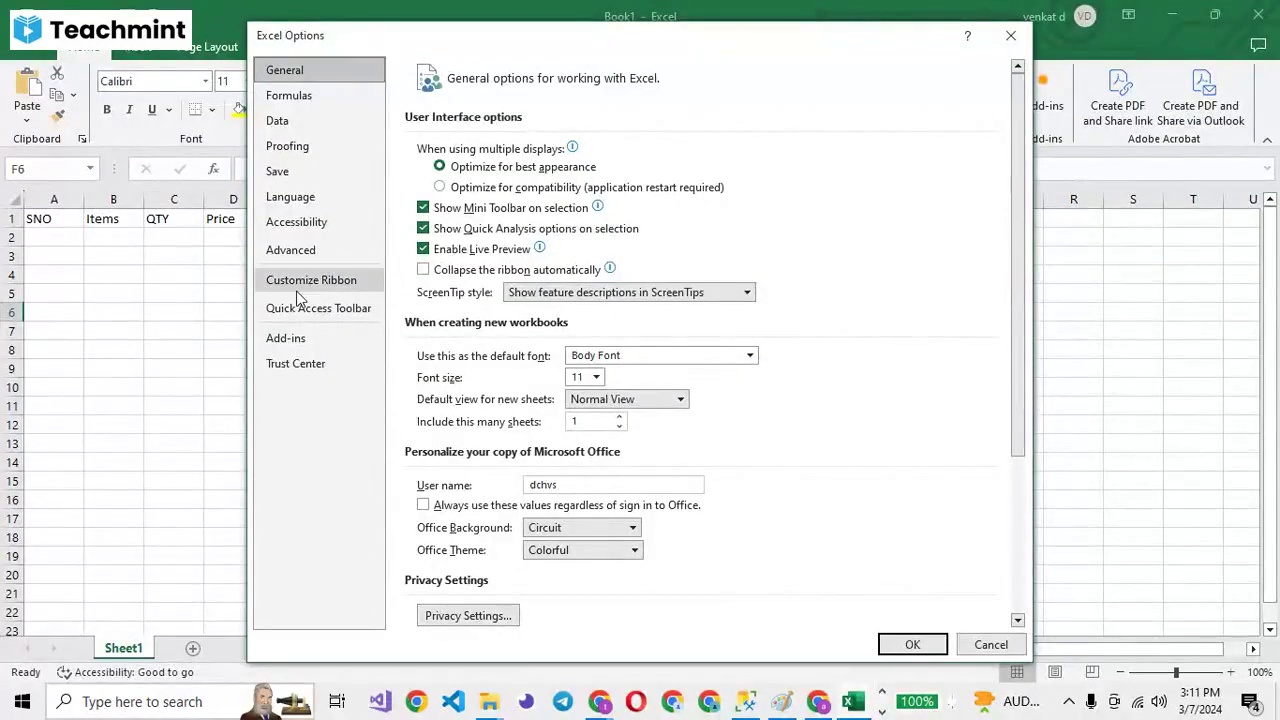
On the Customize Ribbon page, list All Commands and select the Form command.
click(298, 297)
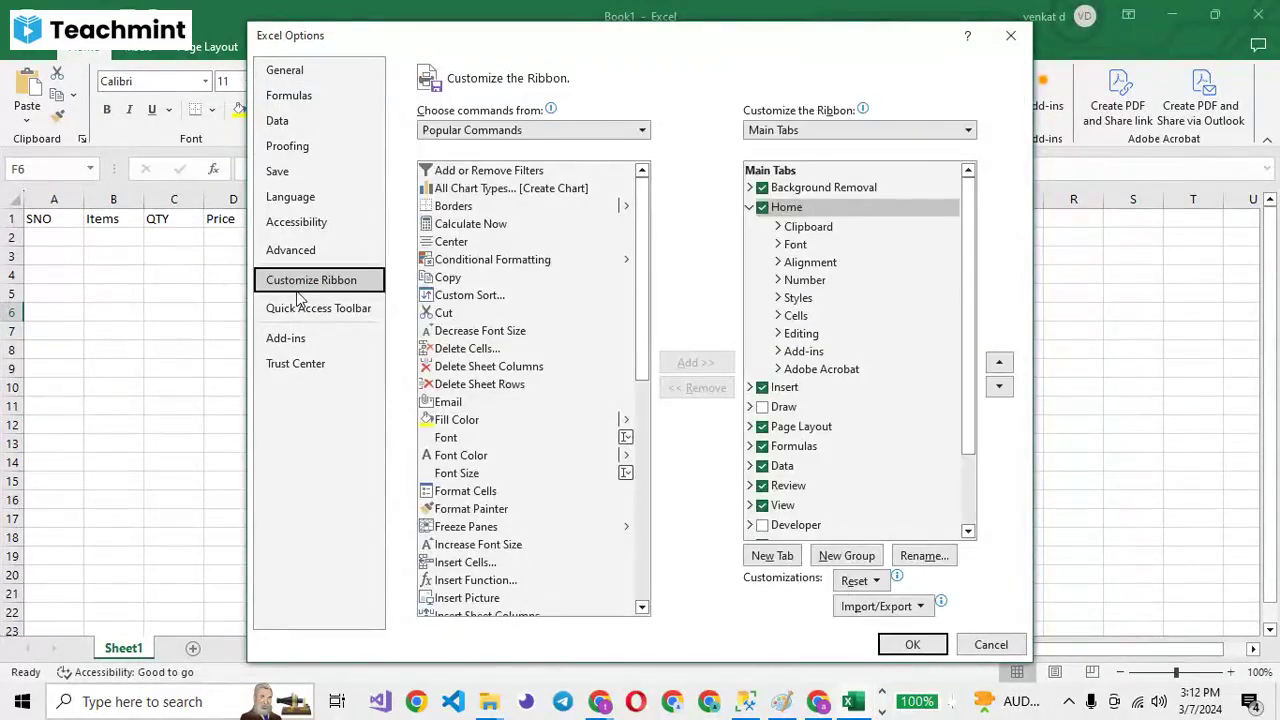
click(609, 132)
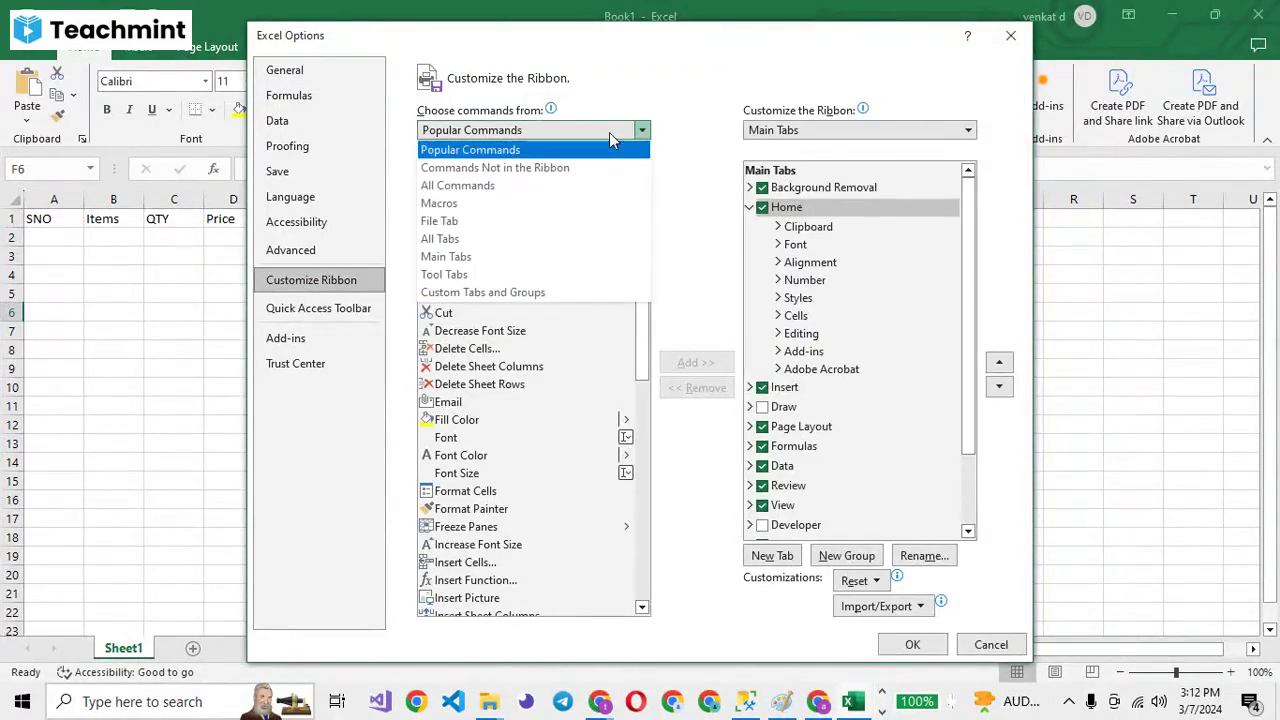
click(478, 190)
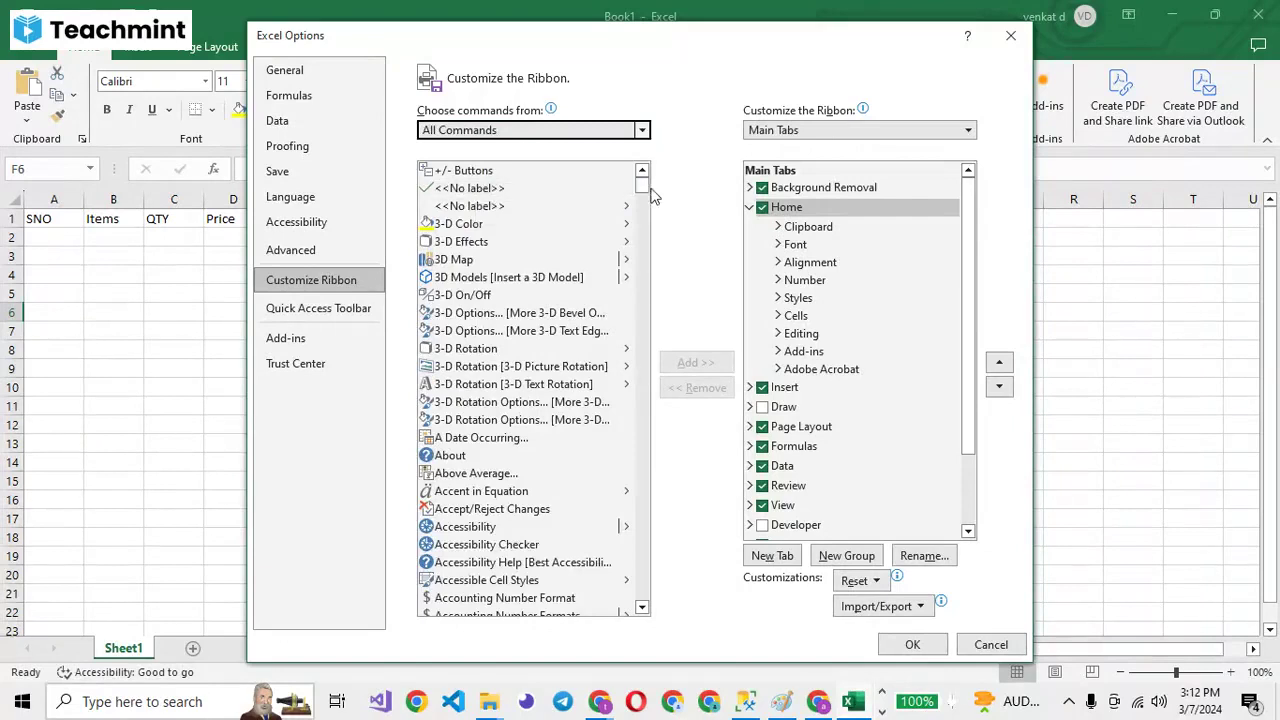
mouse_move(645, 185)
mouse_down()
mouse_move(665, 357)
mouse_move(658, 337)
mouse_up()
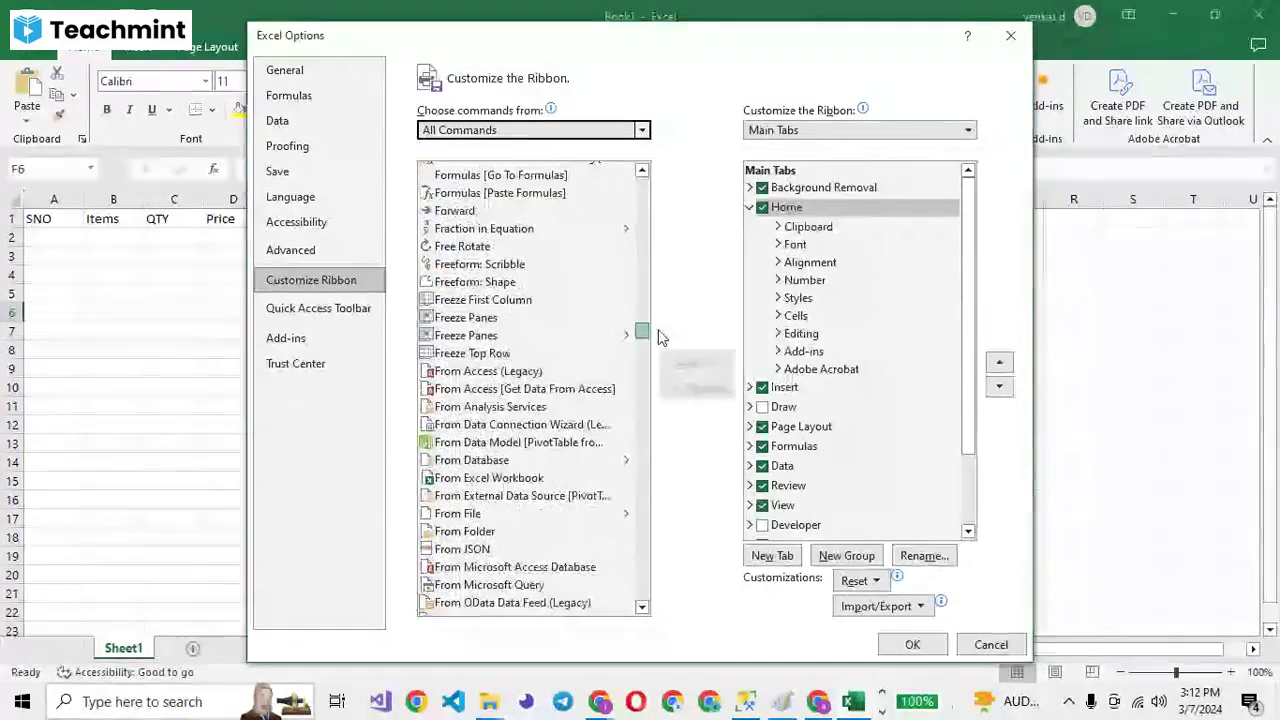
drag(658, 331, 658, 324)
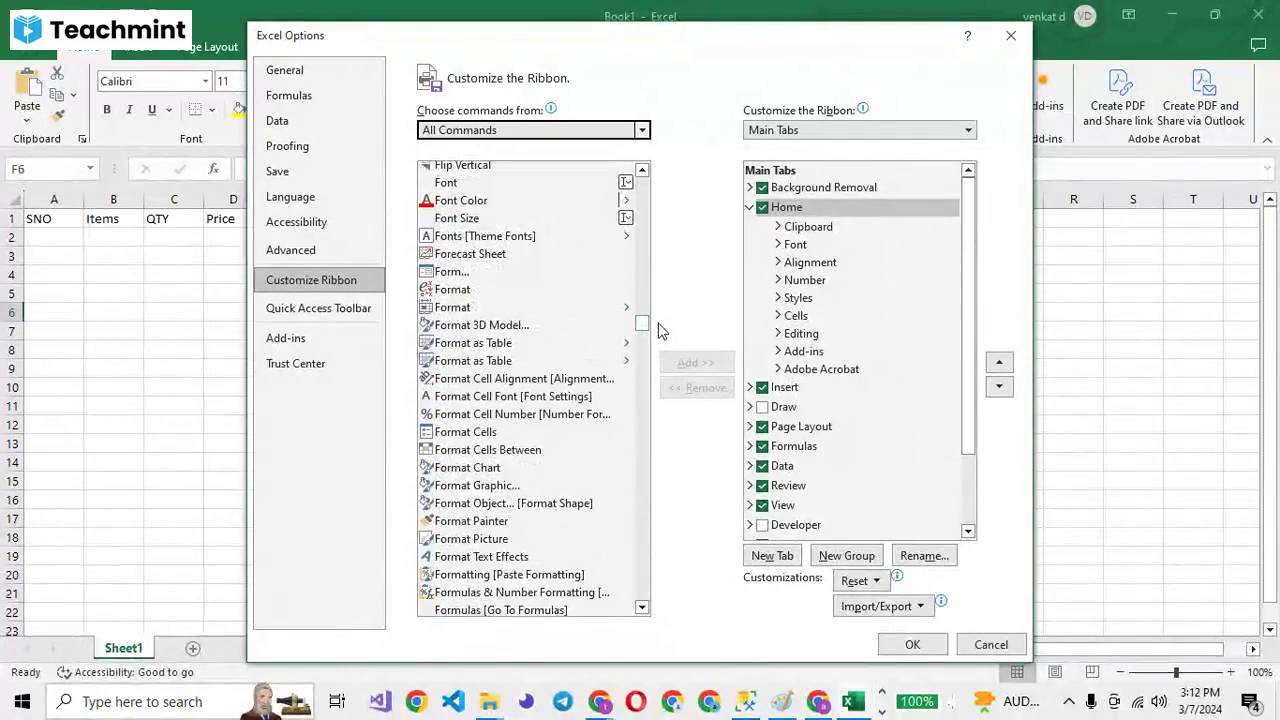
click(462, 274)
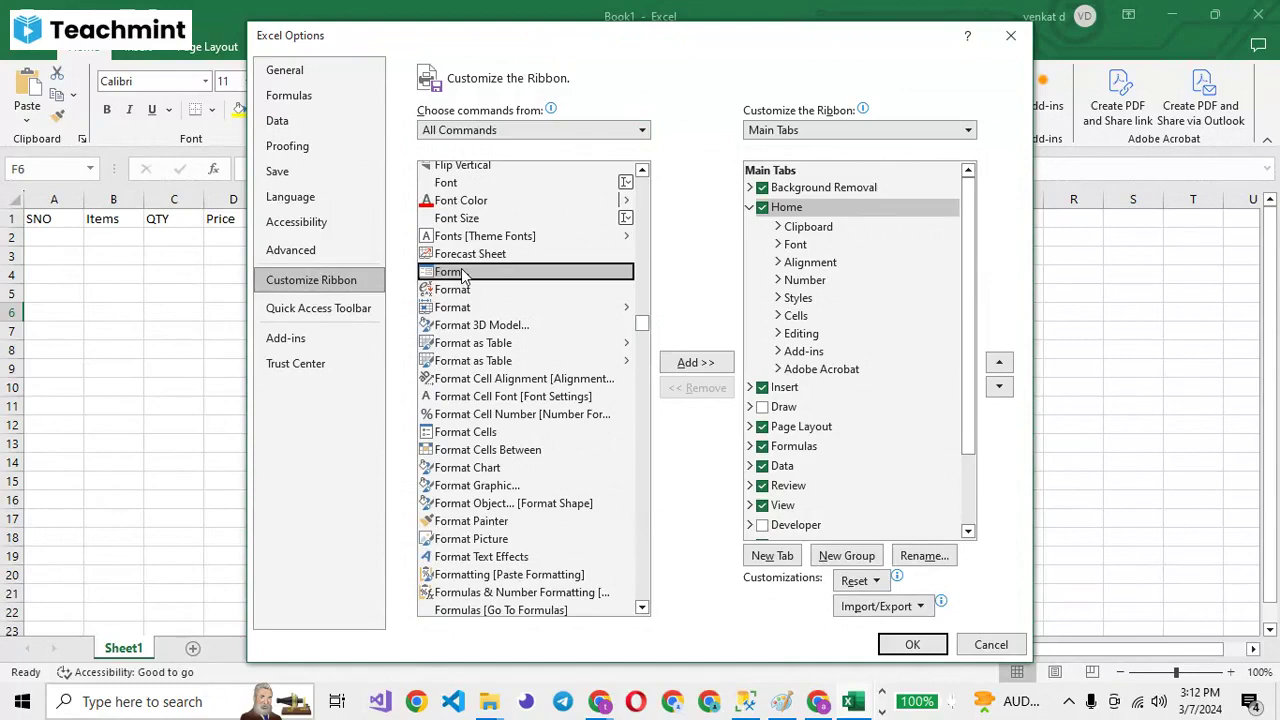
Tick and then untick the Developer tab in the Main Tabs list.
scroll(770, 432, down, 2)
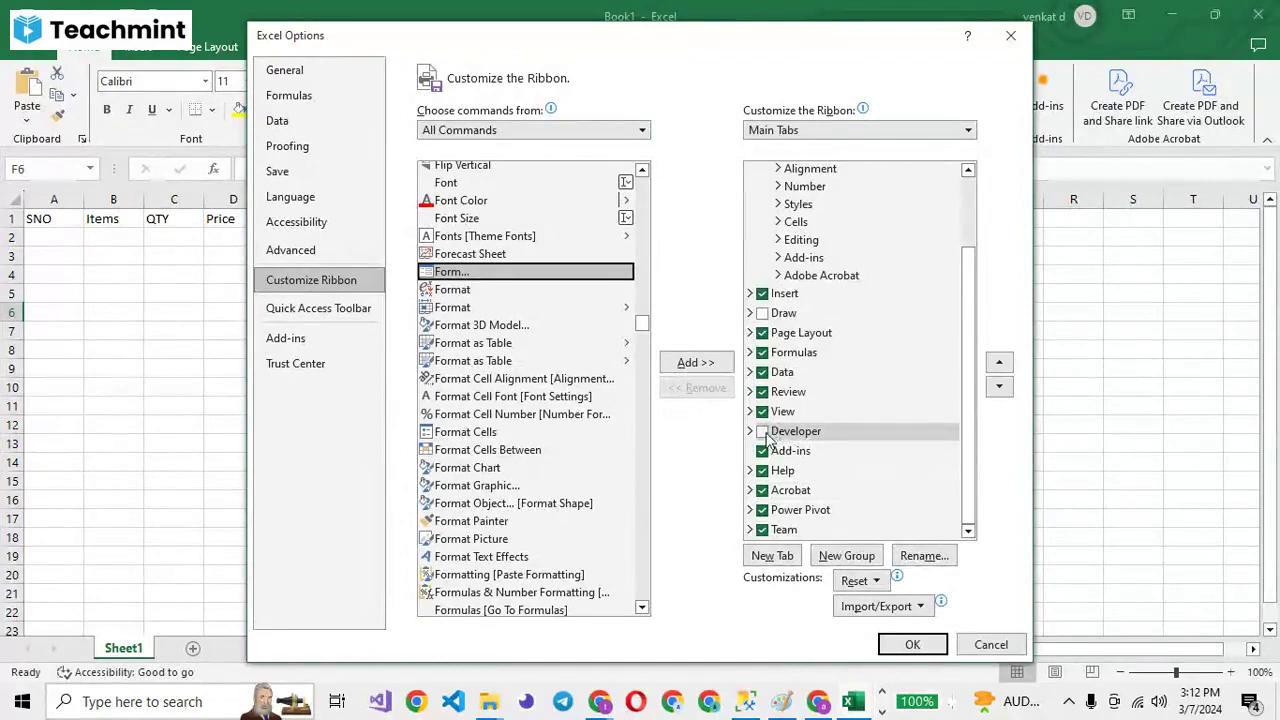
click(763, 432)
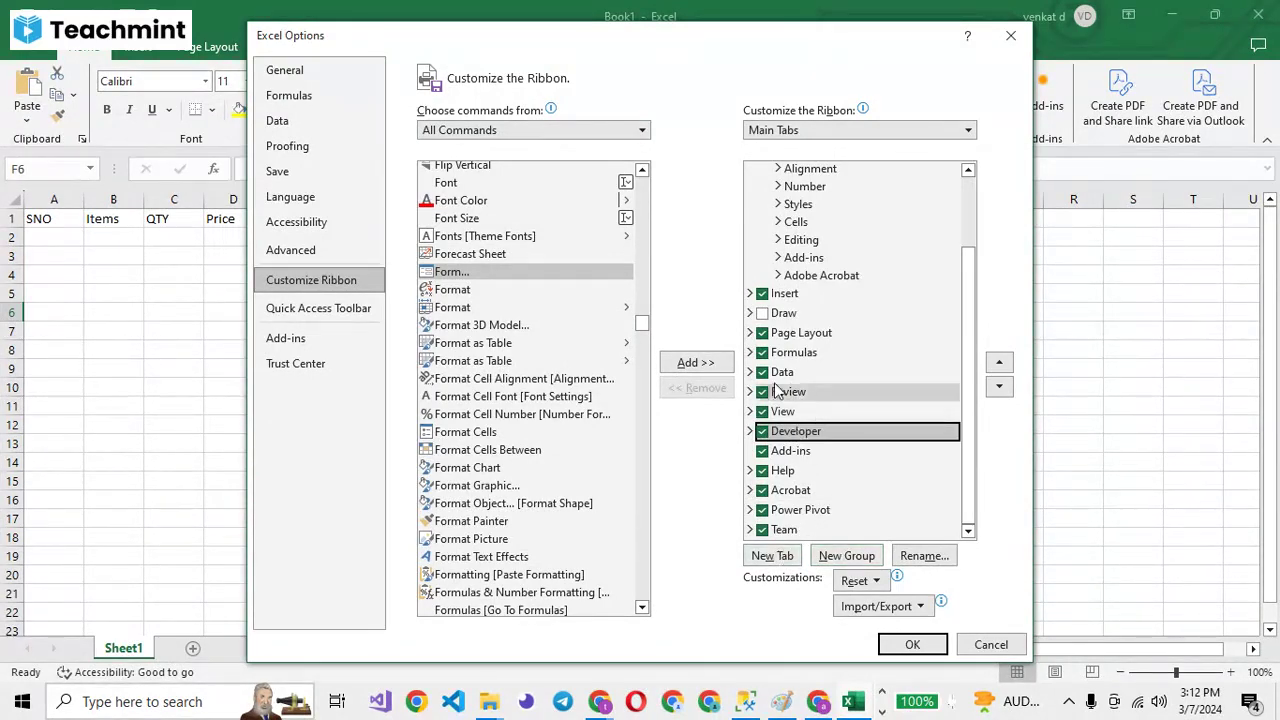
click(762, 432)
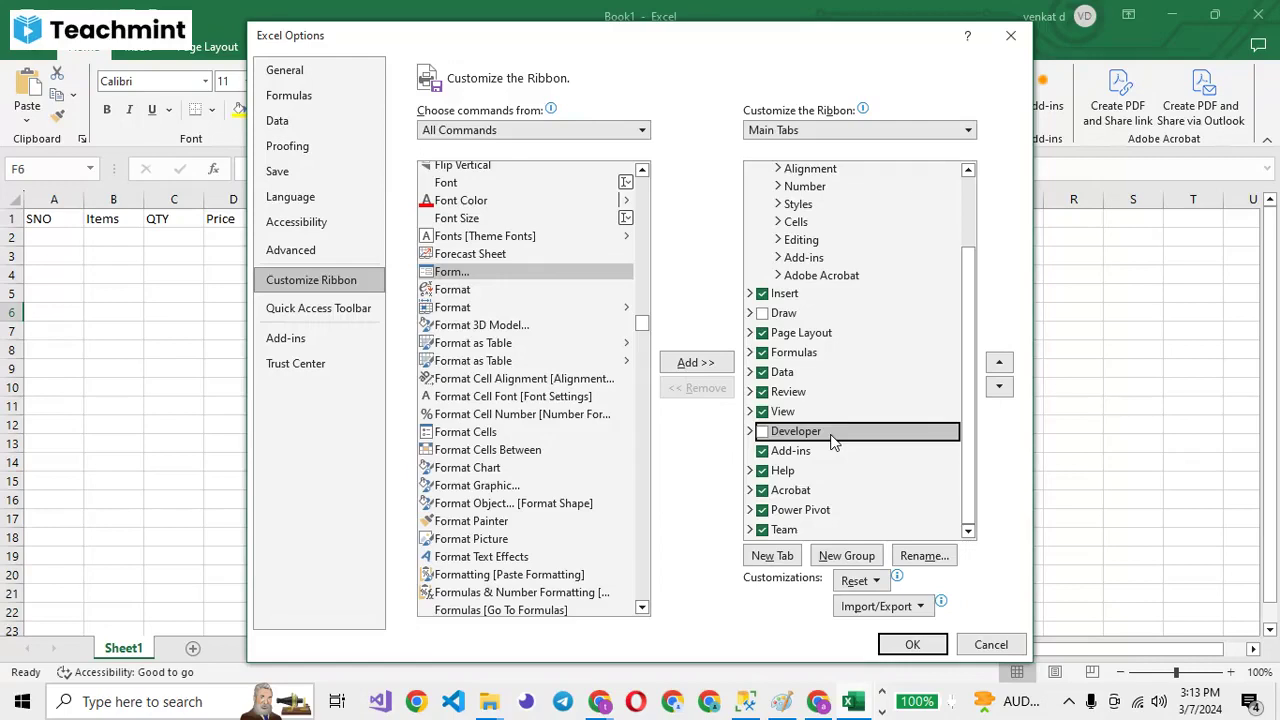
Add a new group under Developer, pick a symbol, and name it with the user's name plus 'form'.
click(850, 558)
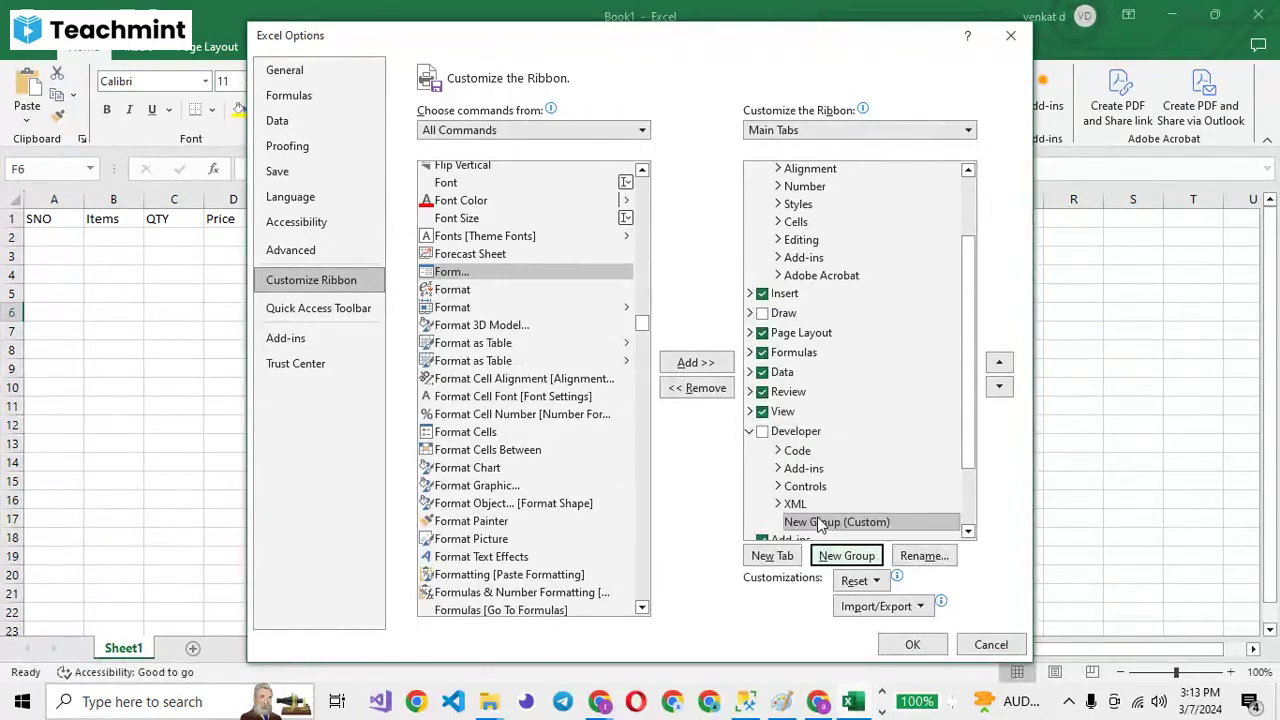
right_click(818, 525)
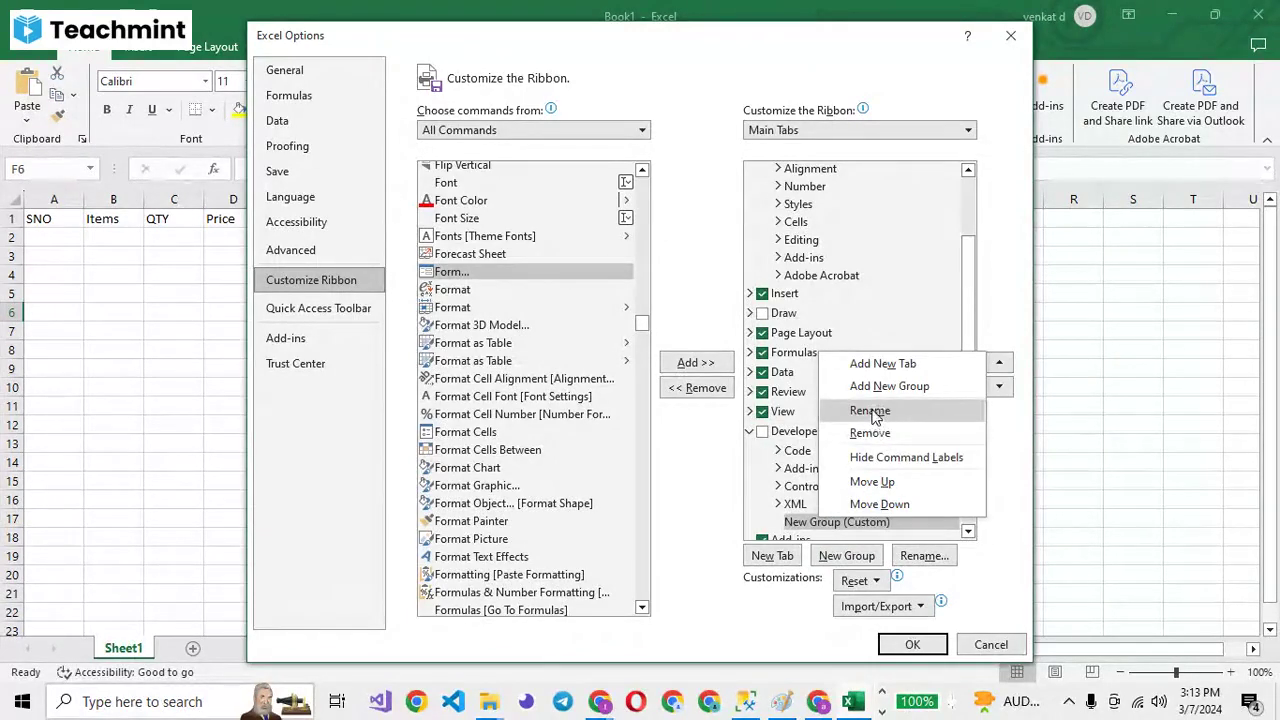
click(869, 411)
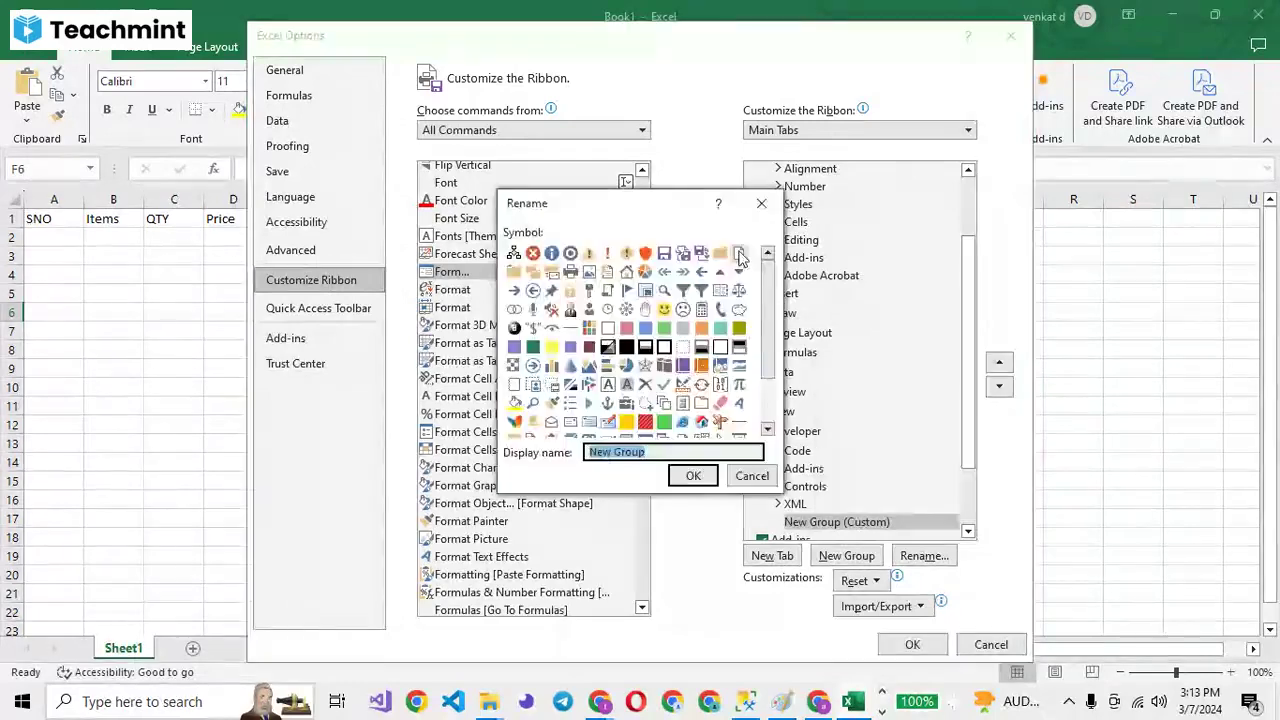
click(738, 254)
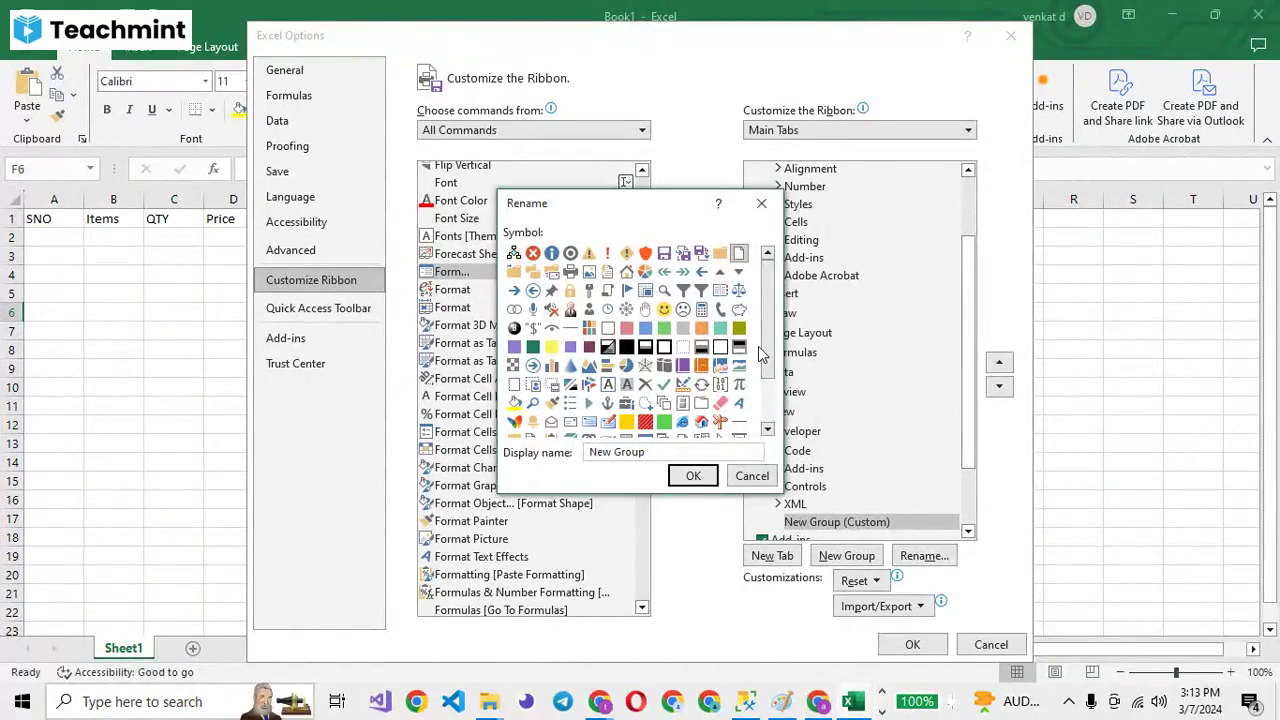
scroll(760, 352, down, 2)
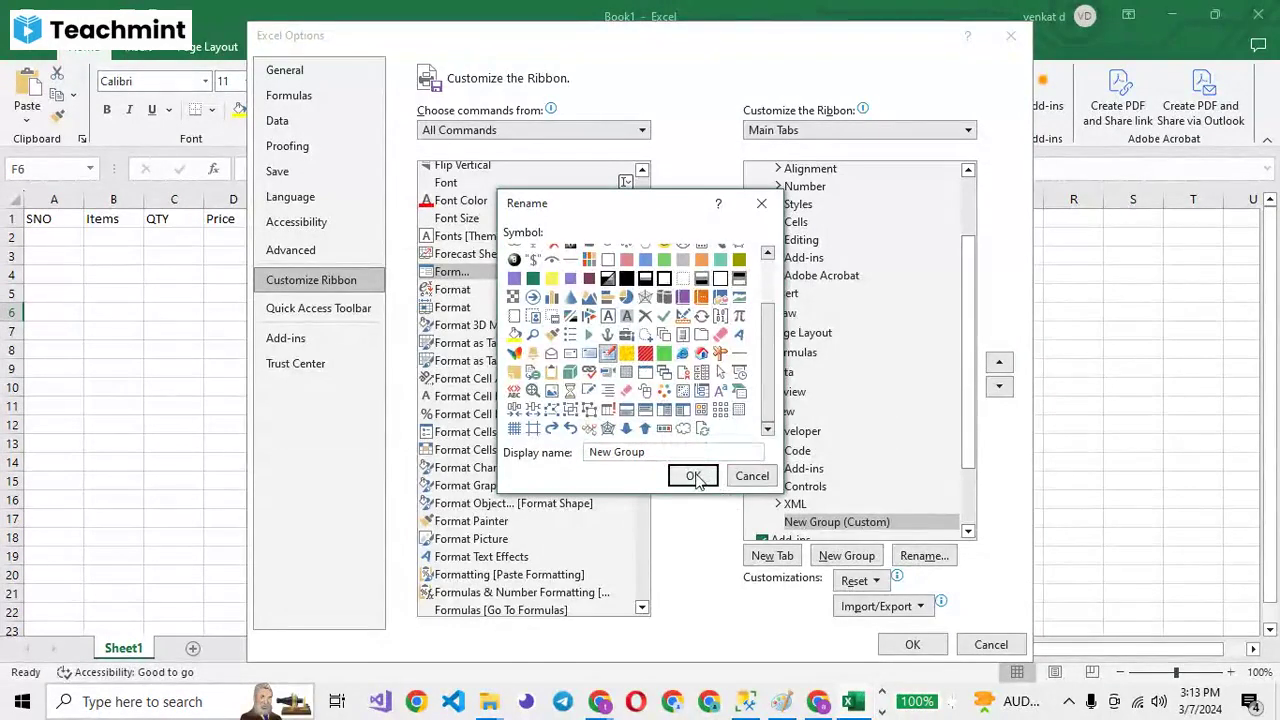
drag(588, 452, 649, 452)
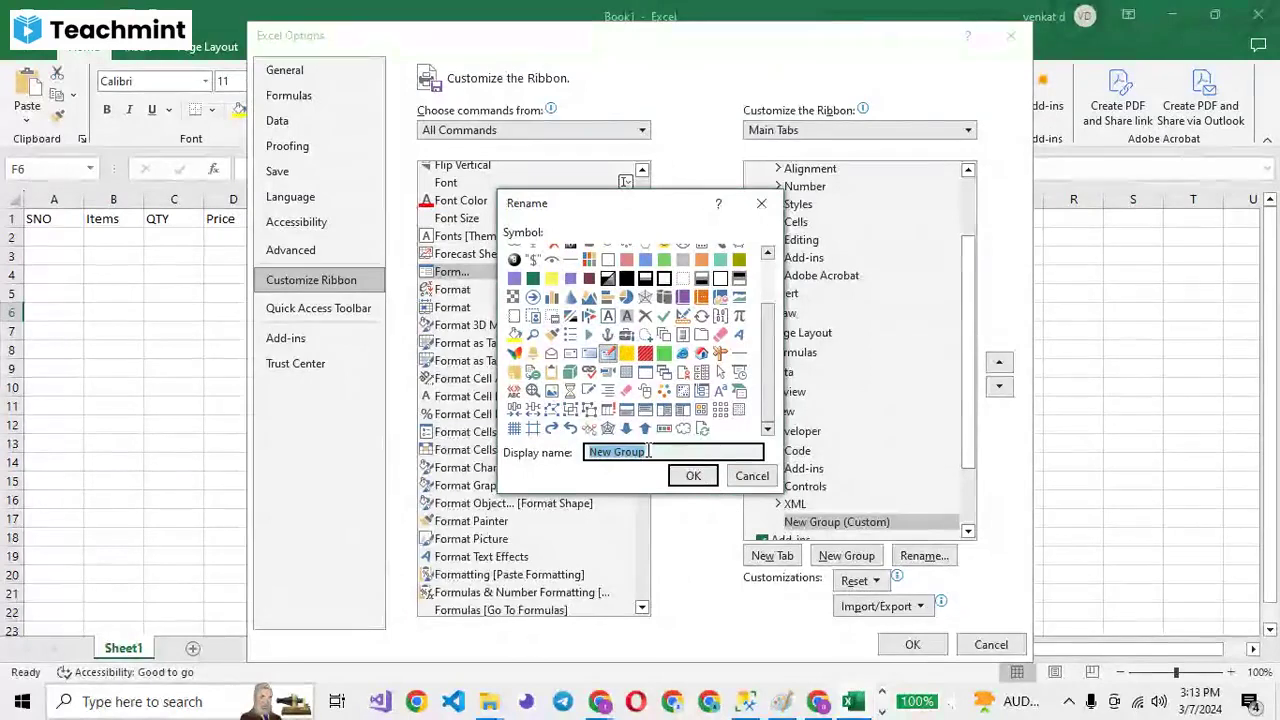
text(venka)
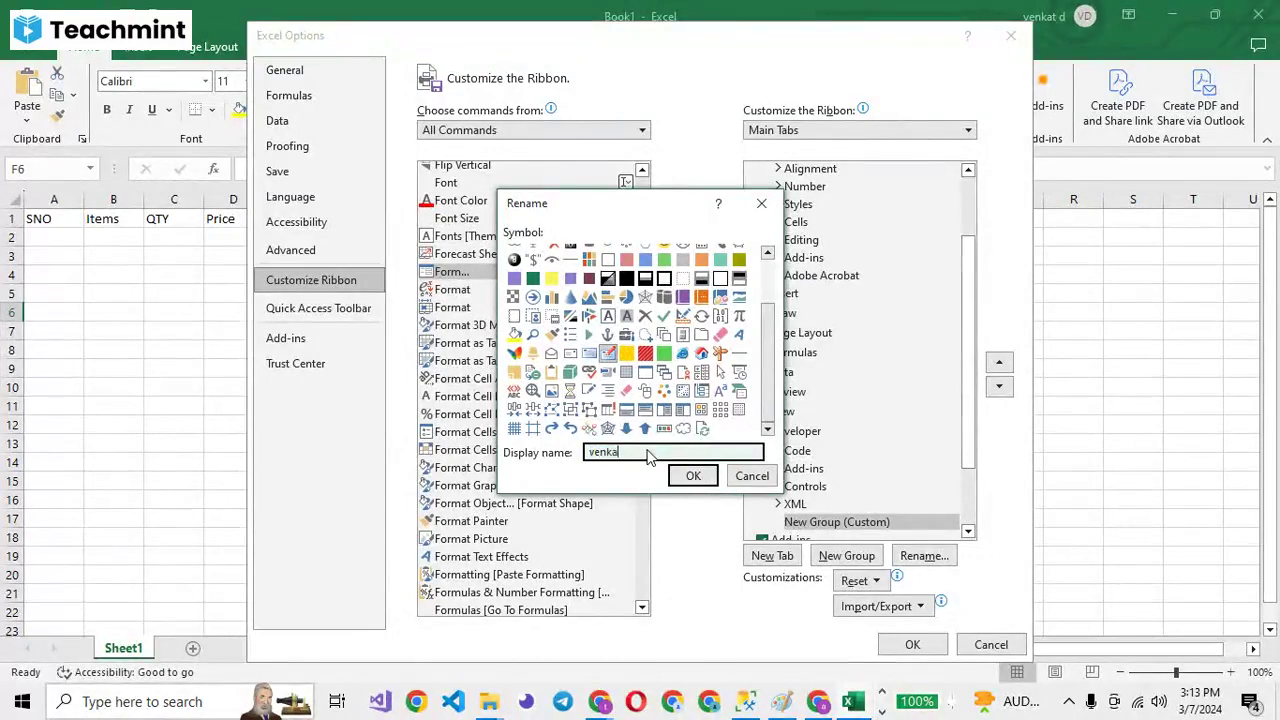
text(t fo)
text(rm)
click(693, 476)
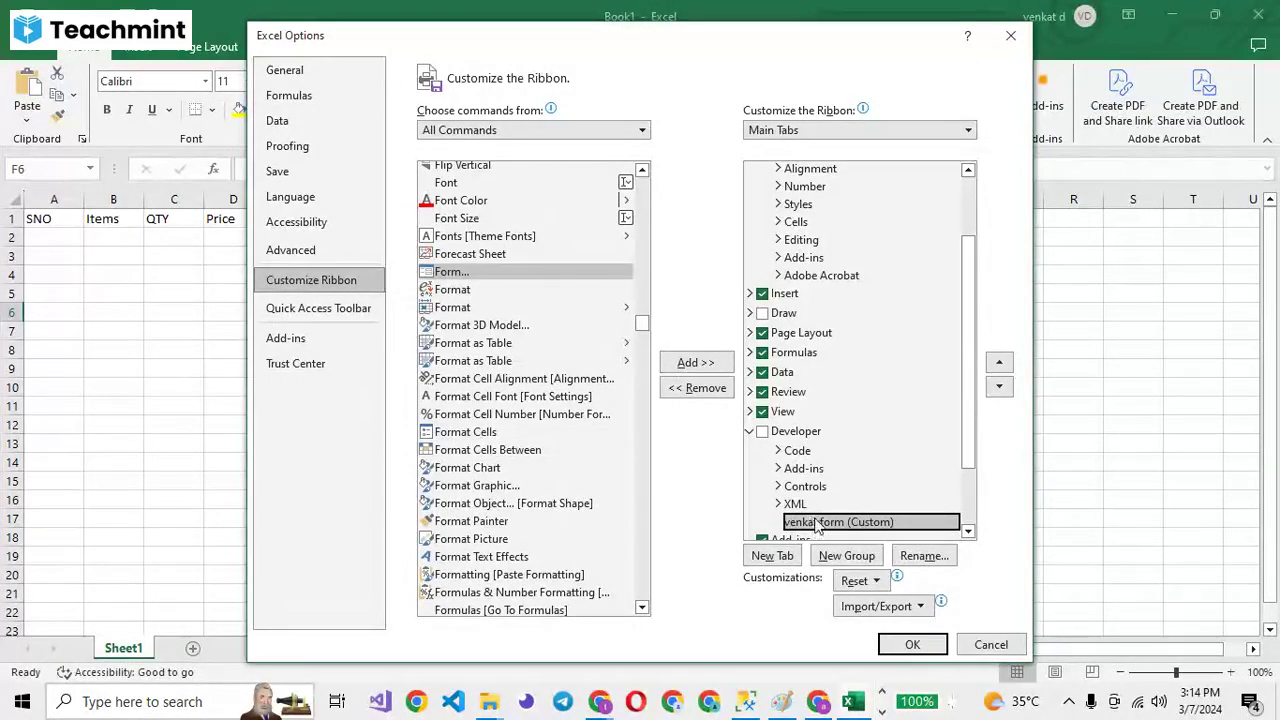
Close Excel Options and return to the sheet with headings SNO through remaining.
key(Return)
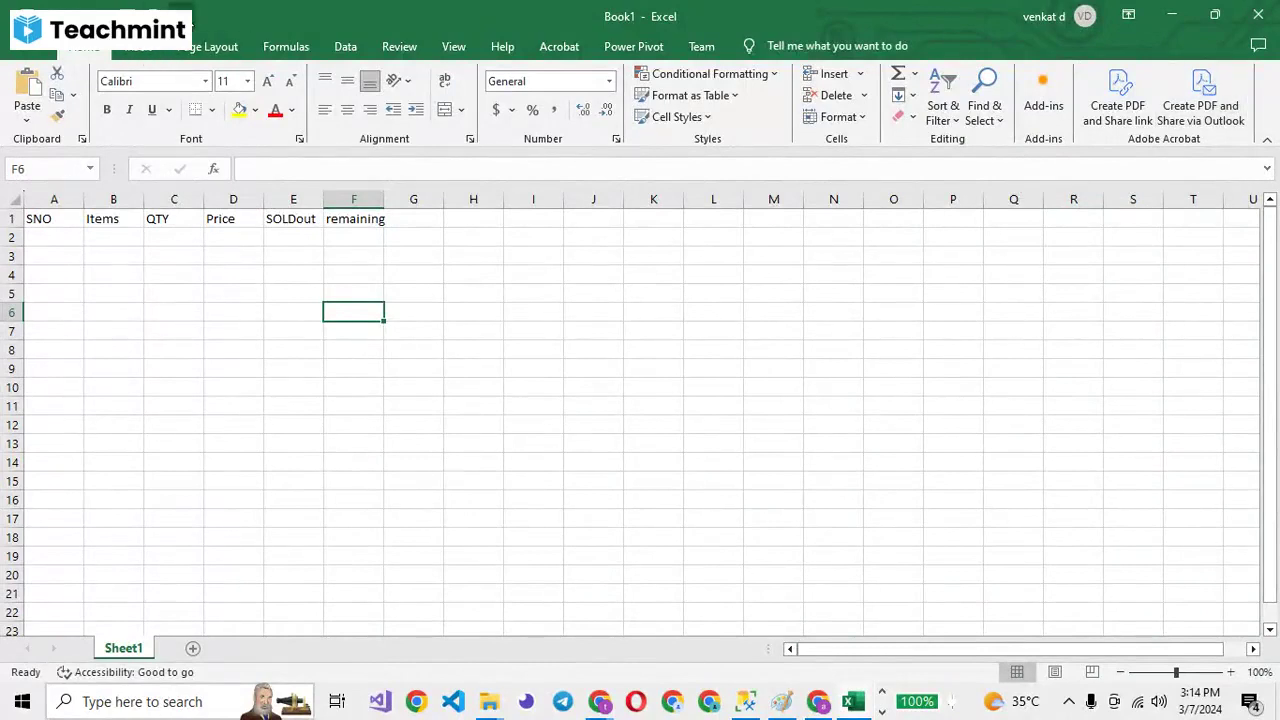
click(181, 11)
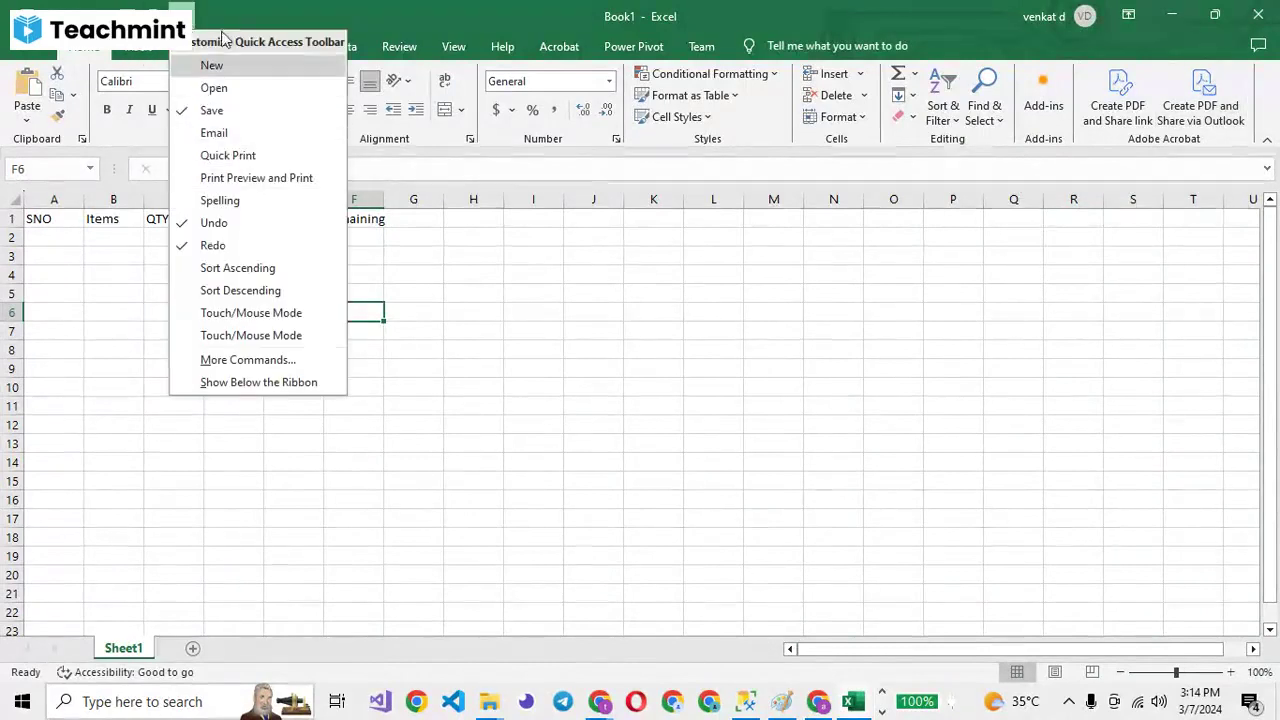
click(137, 55)
click(139, 56)
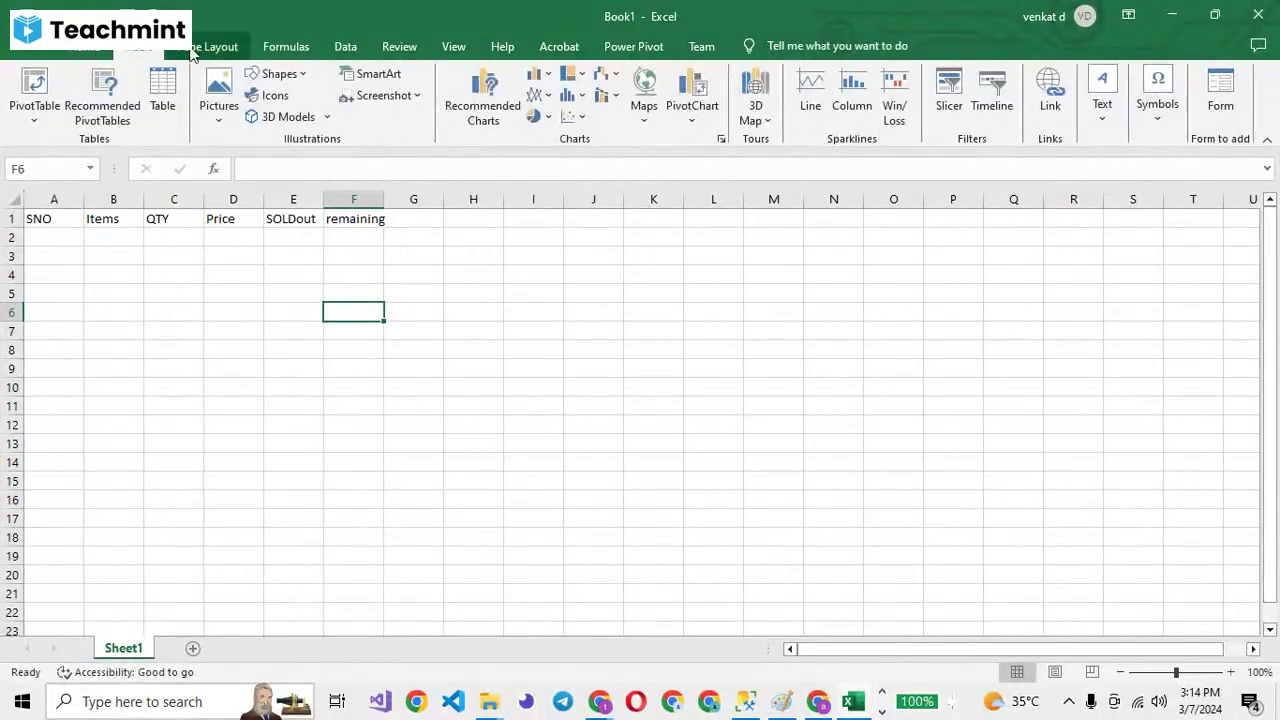
click(195, 50)
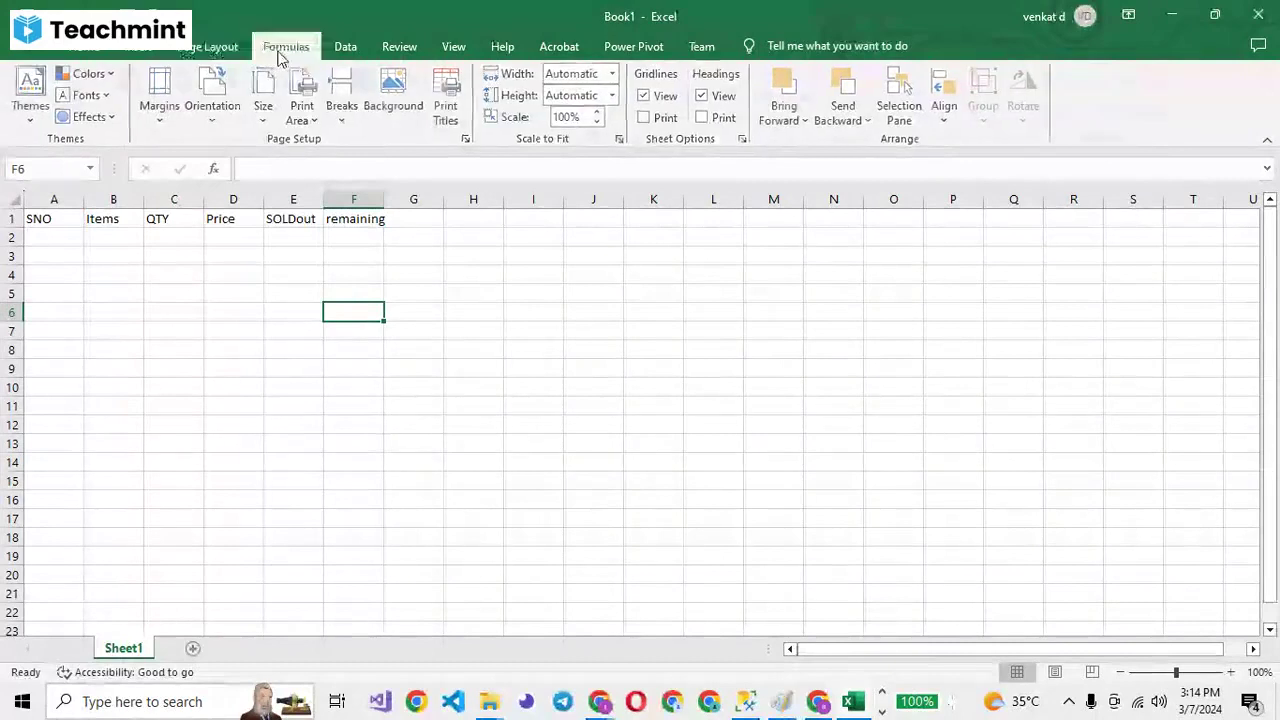
click(280, 52)
click(335, 55)
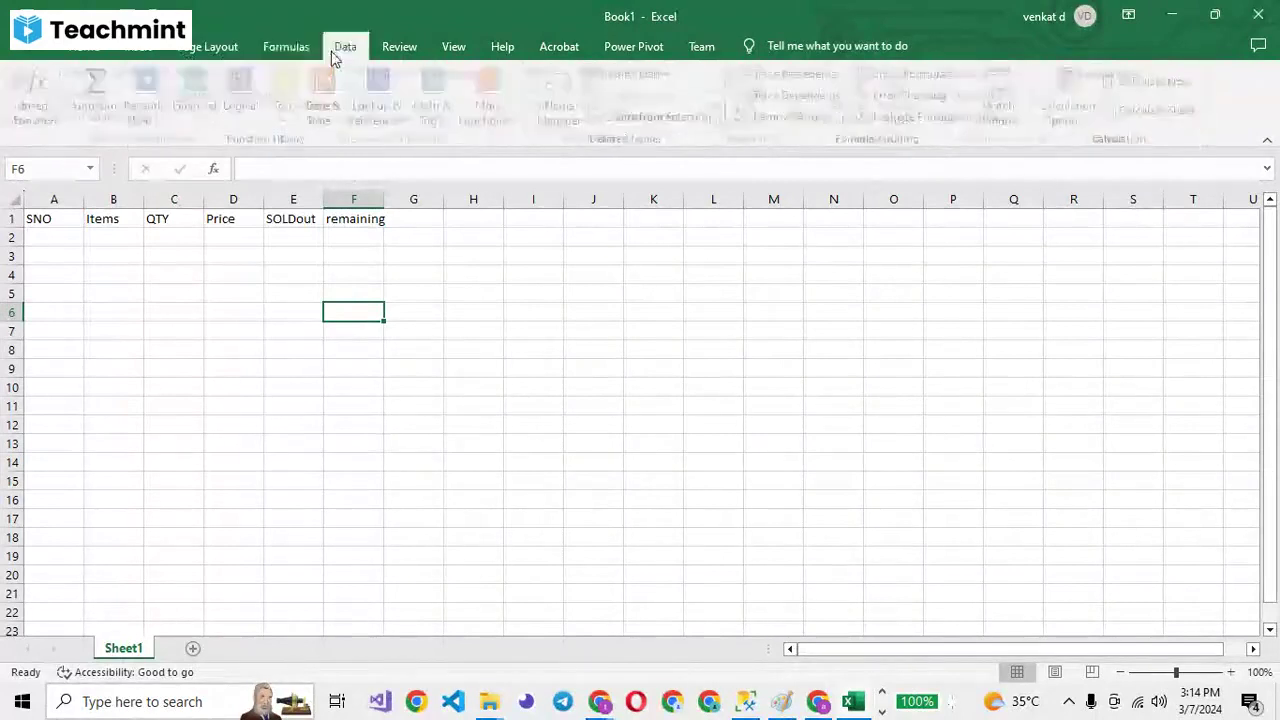
click(396, 50)
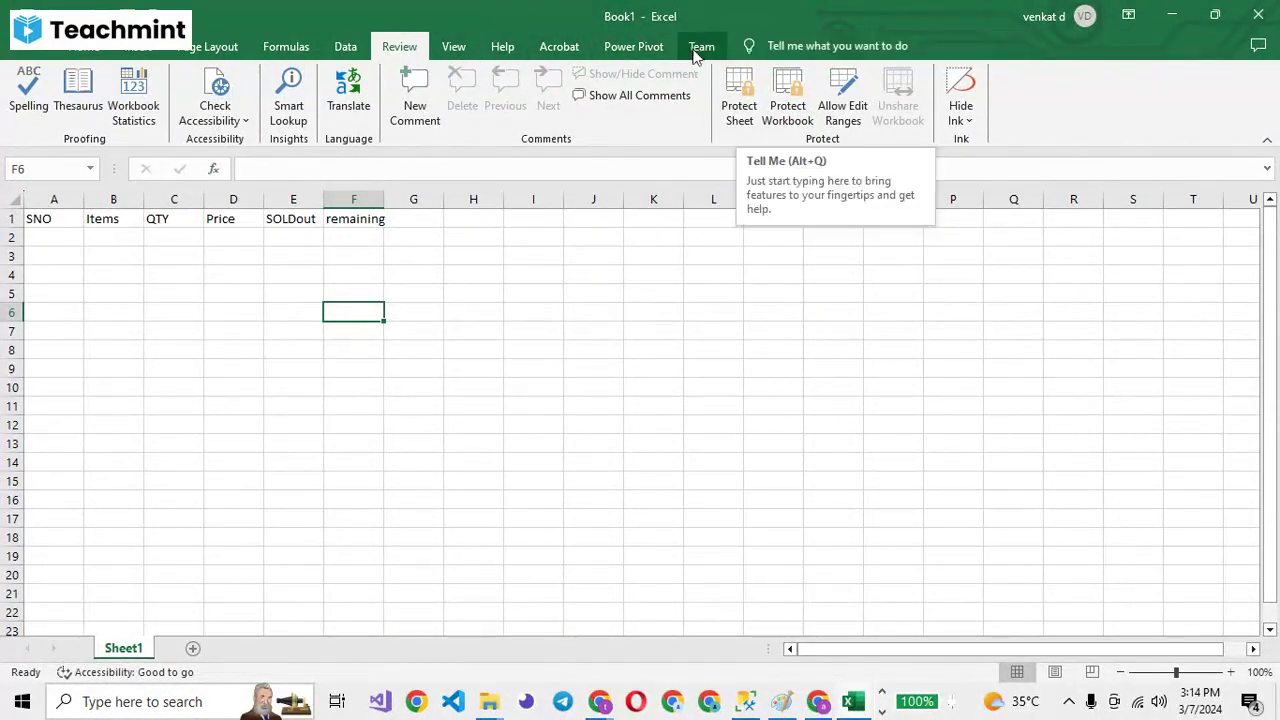
click(468, 50)
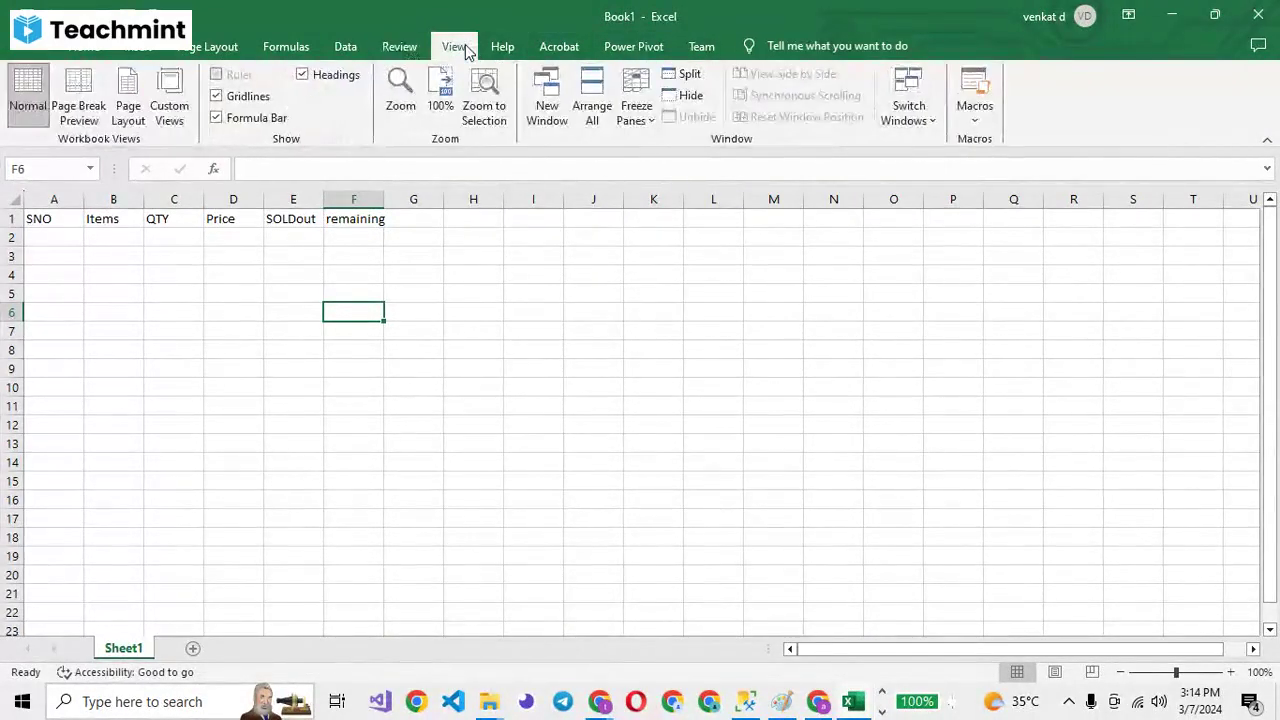
click(700, 50)
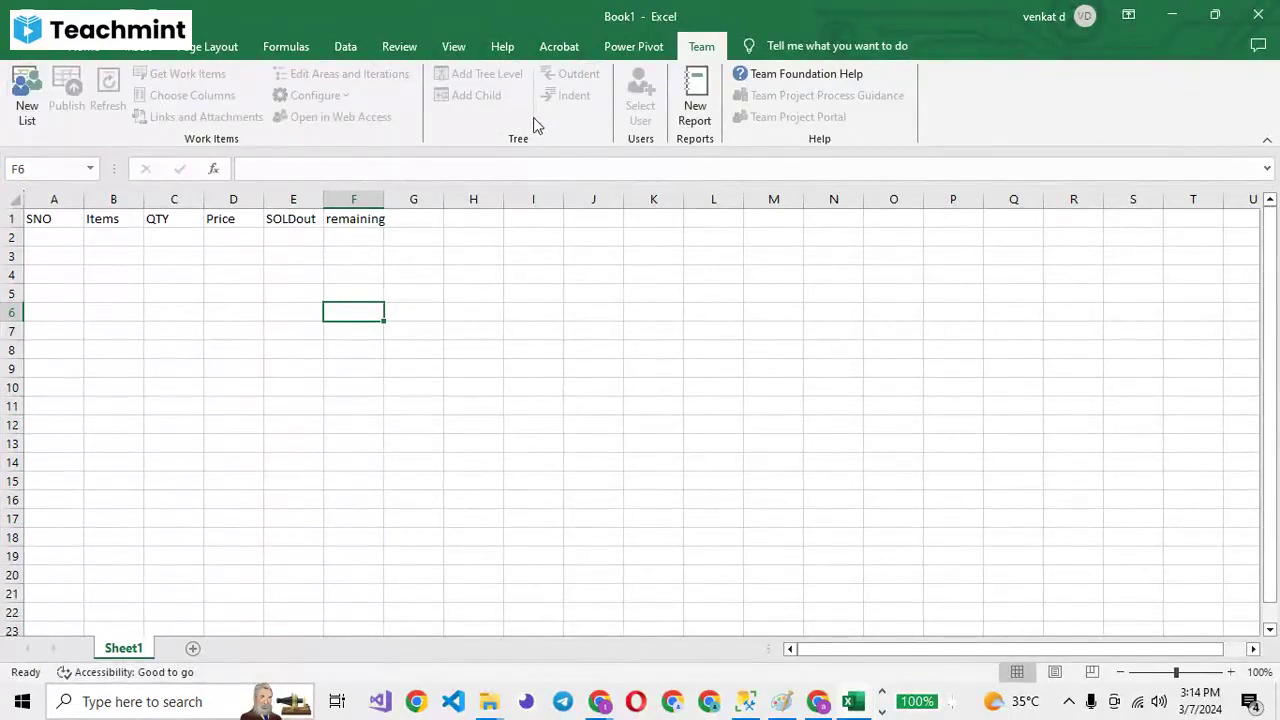
click(620, 52)
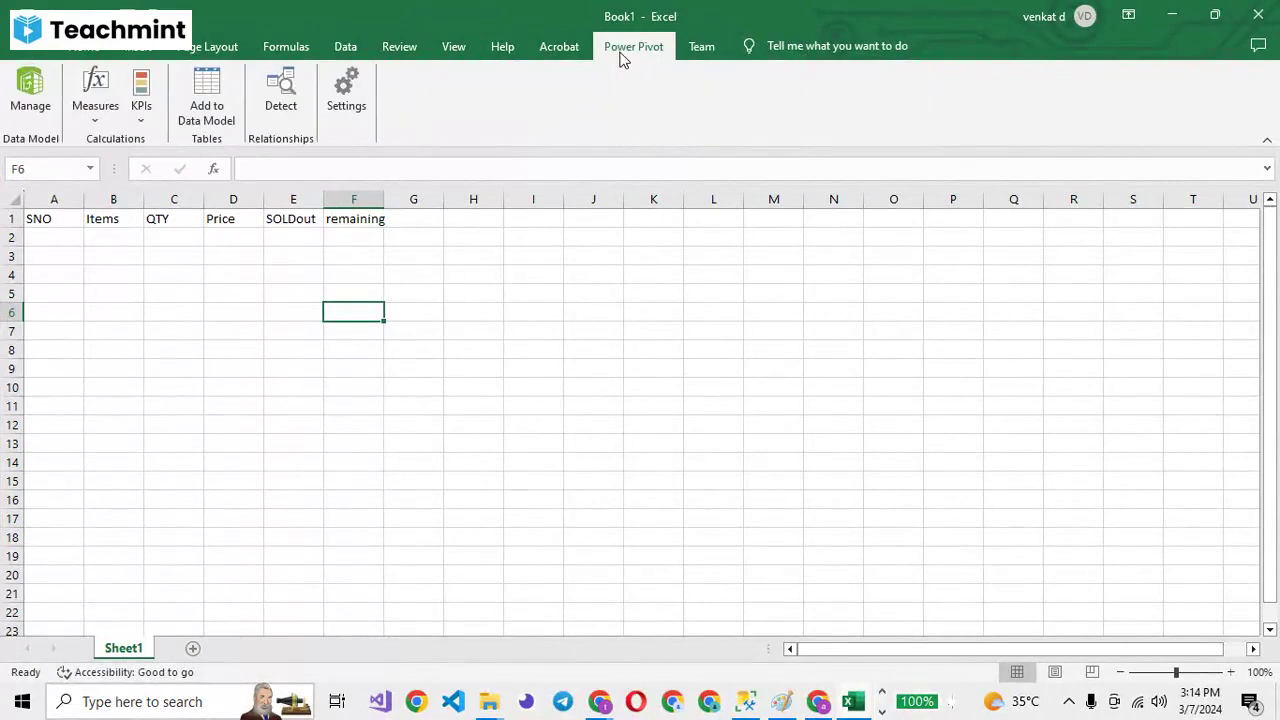
click(560, 47)
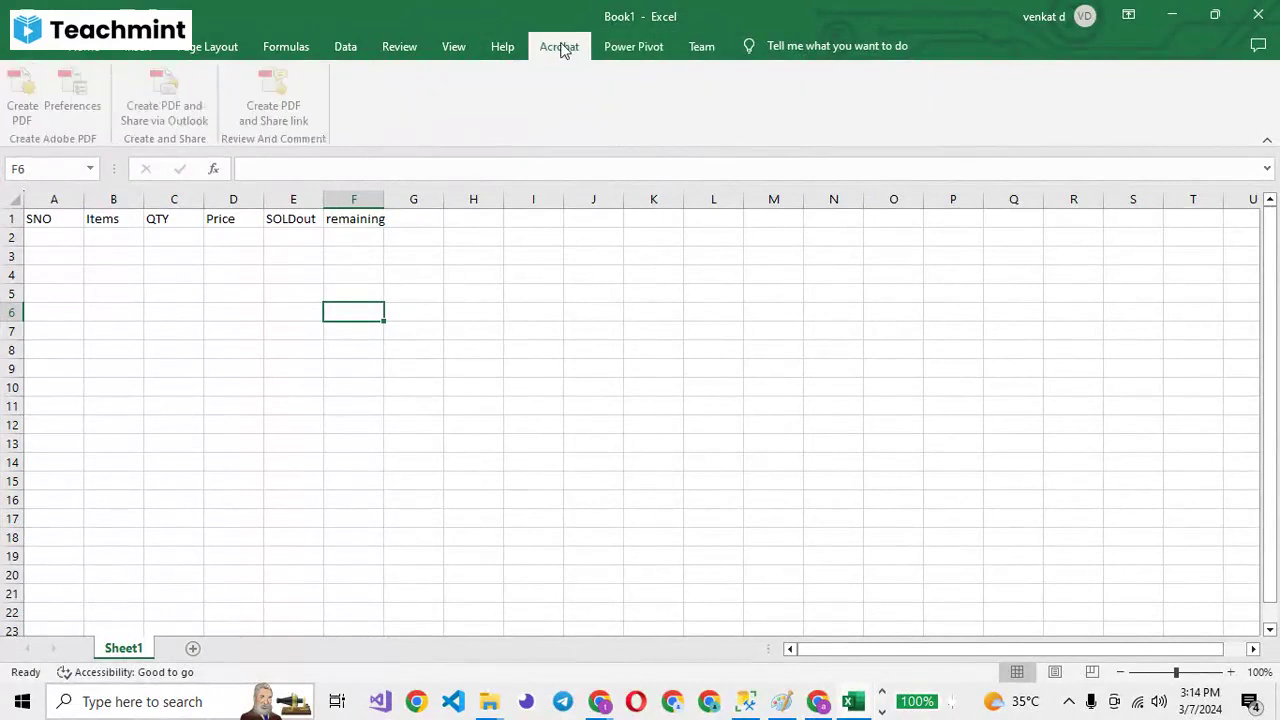
click(497, 52)
click(457, 50)
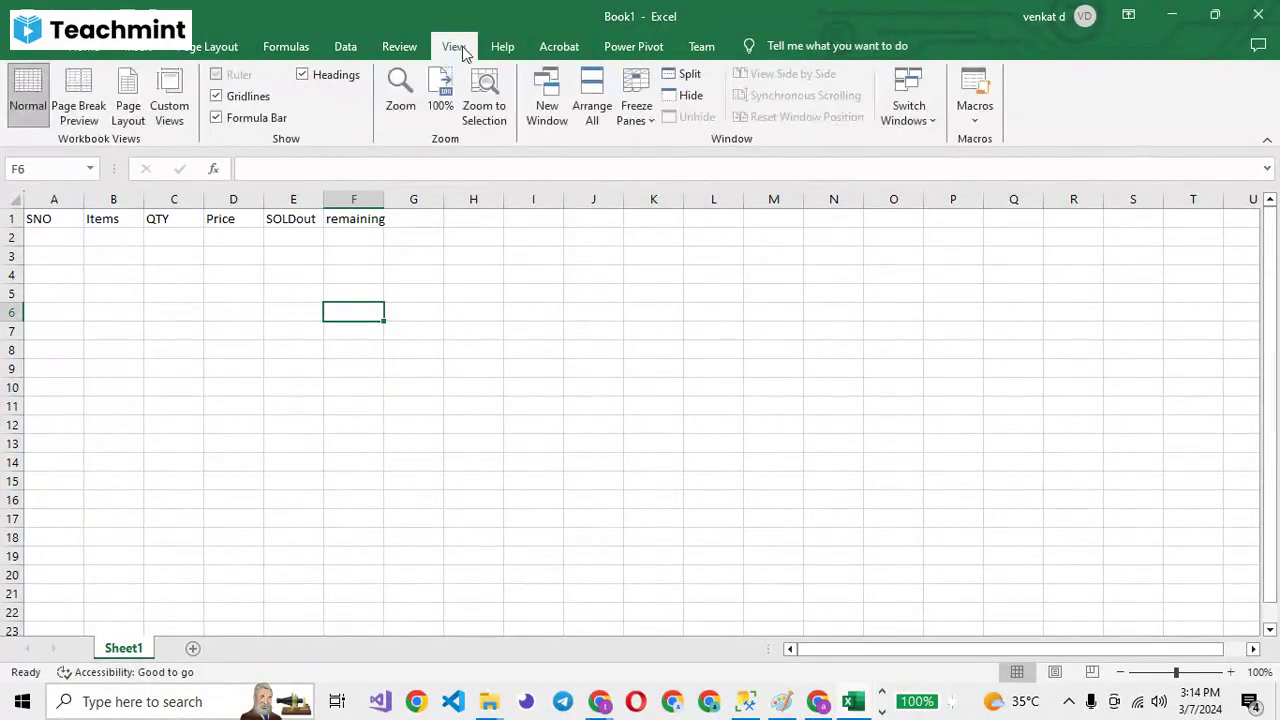
click(505, 50)
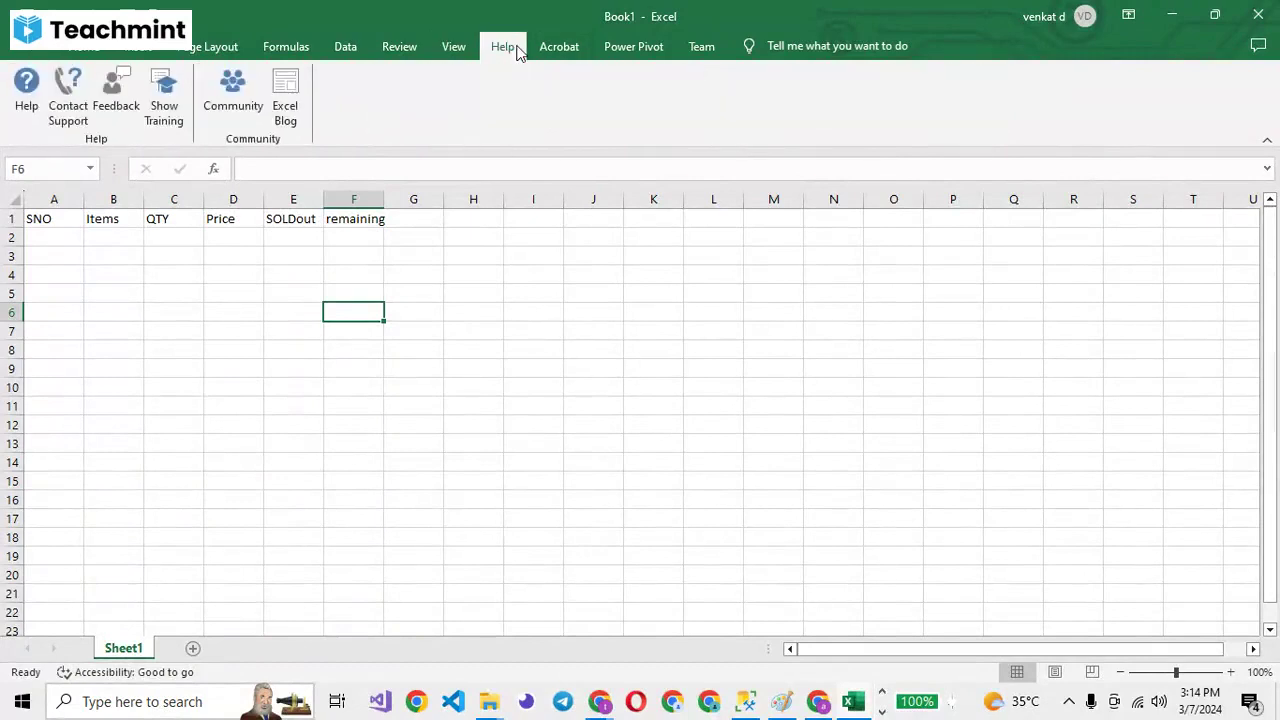
click(453, 50)
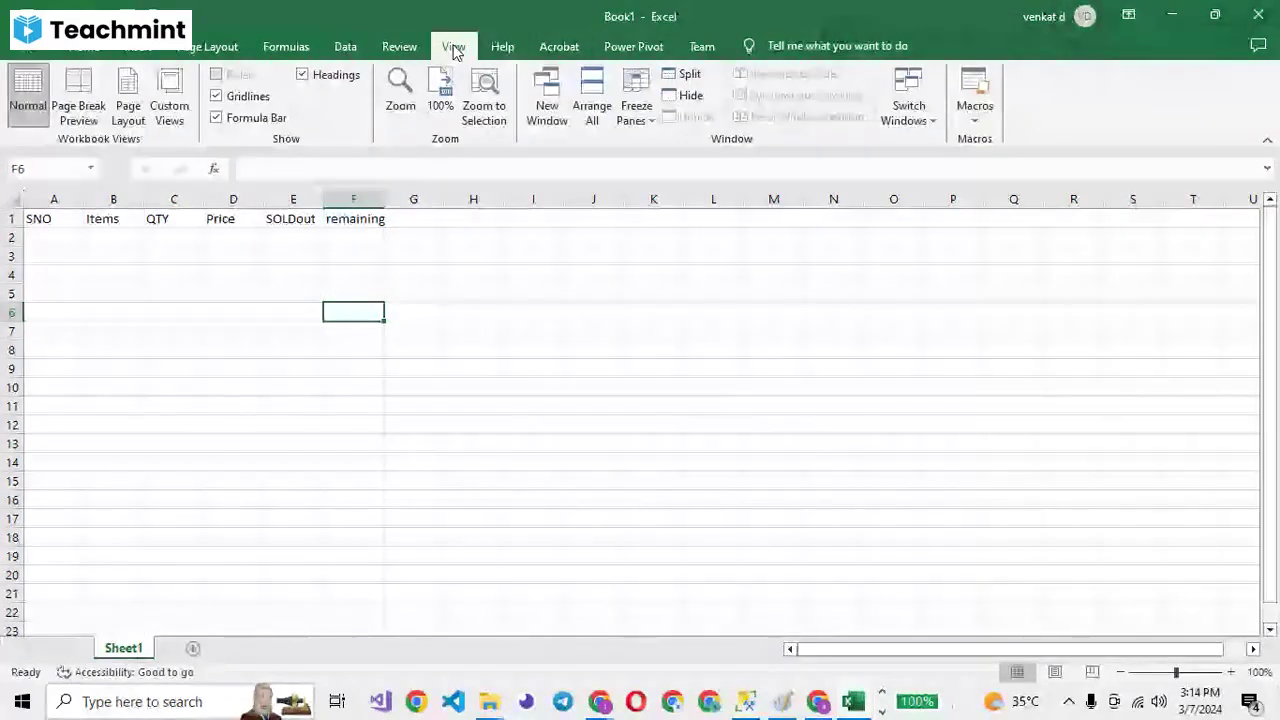
Tick Developer under Main Tabs in Excel Options' Customize Ribbon page and confirm with OK.
click(35, 48)
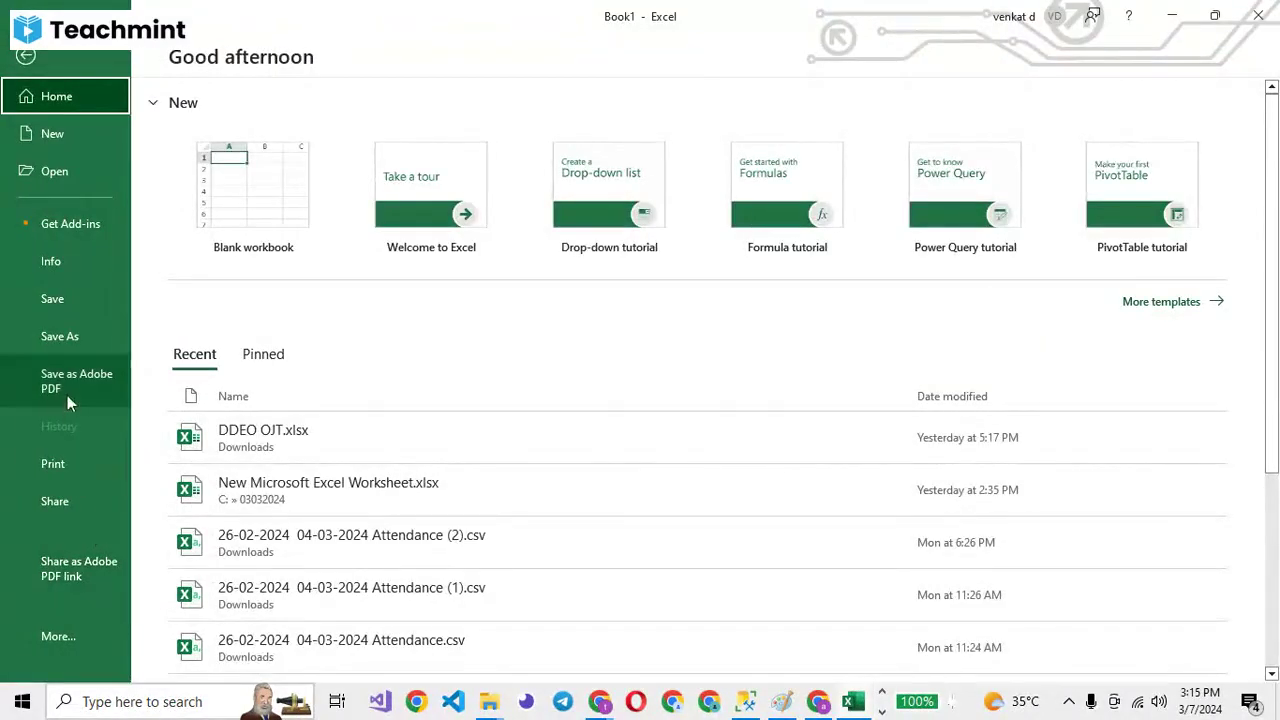
click(88, 641)
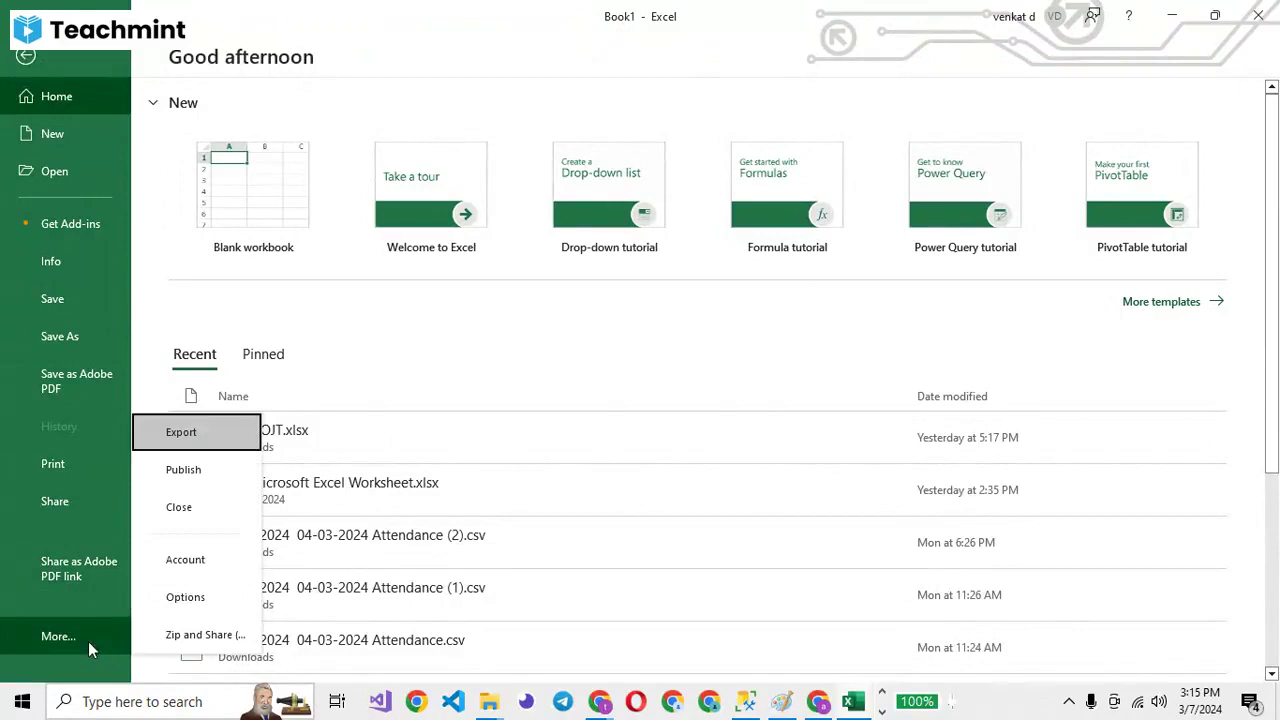
click(177, 591)
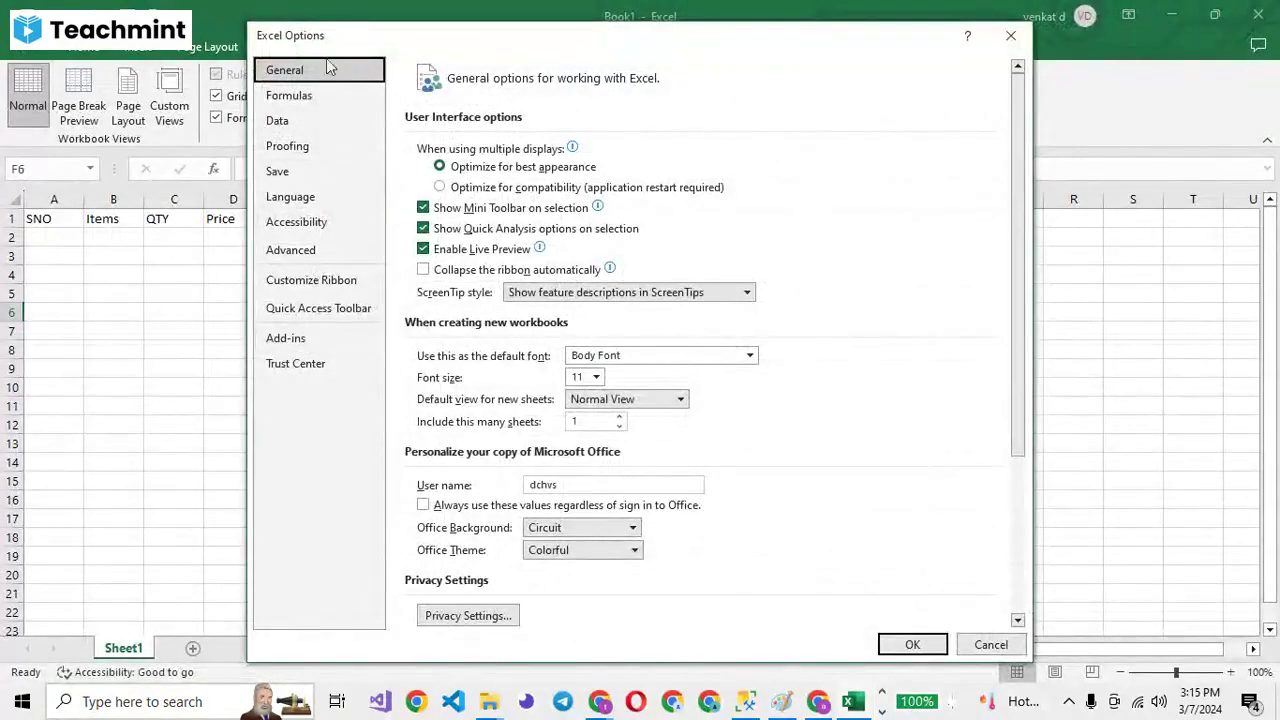
click(322, 281)
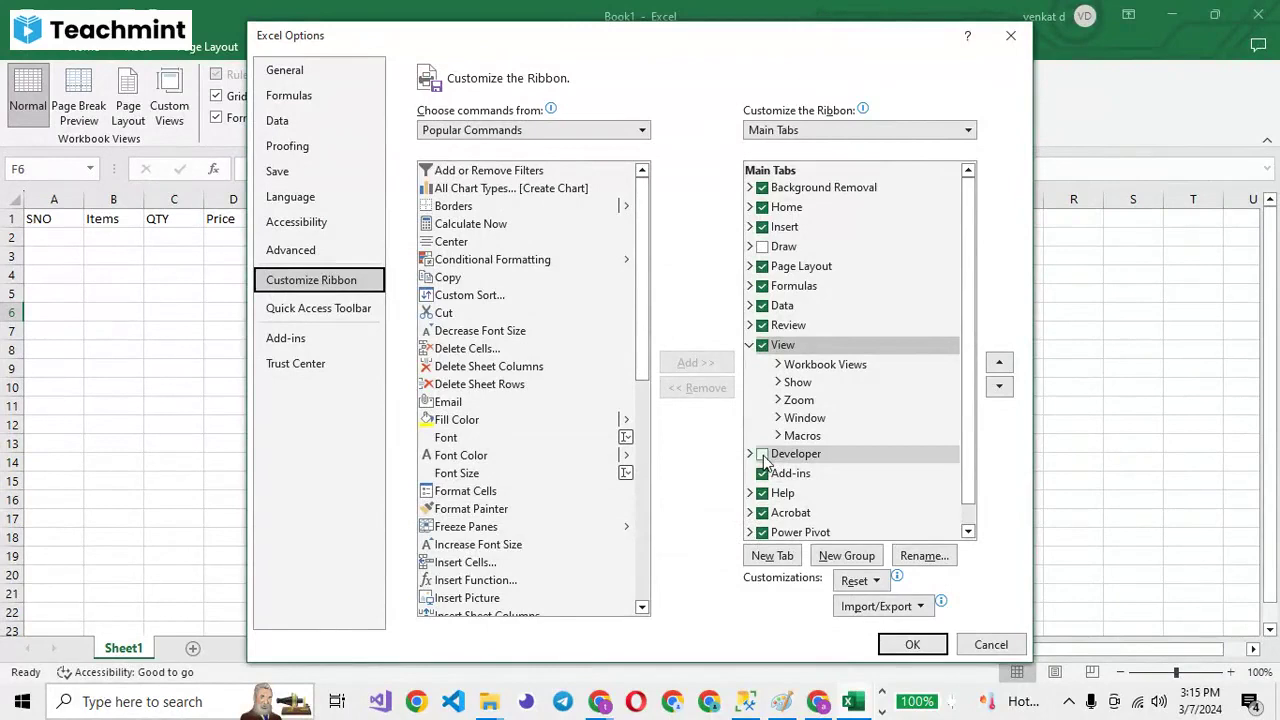
click(762, 454)
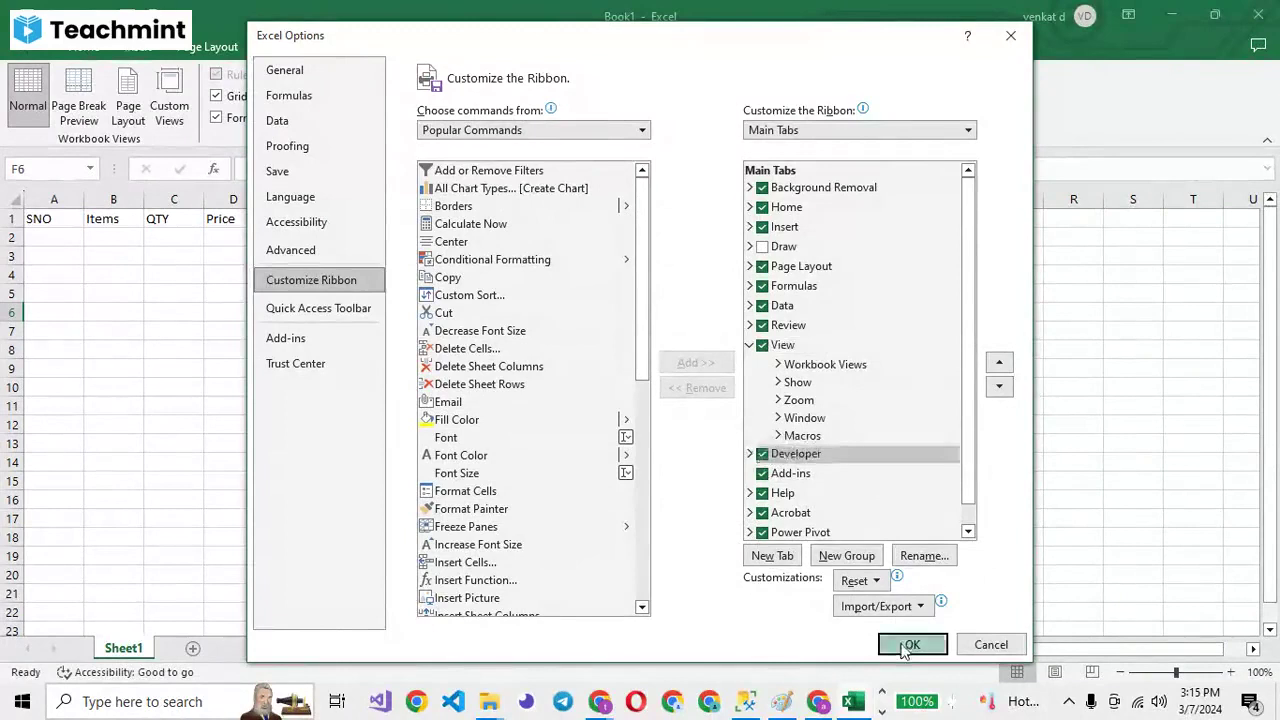
click(912, 644)
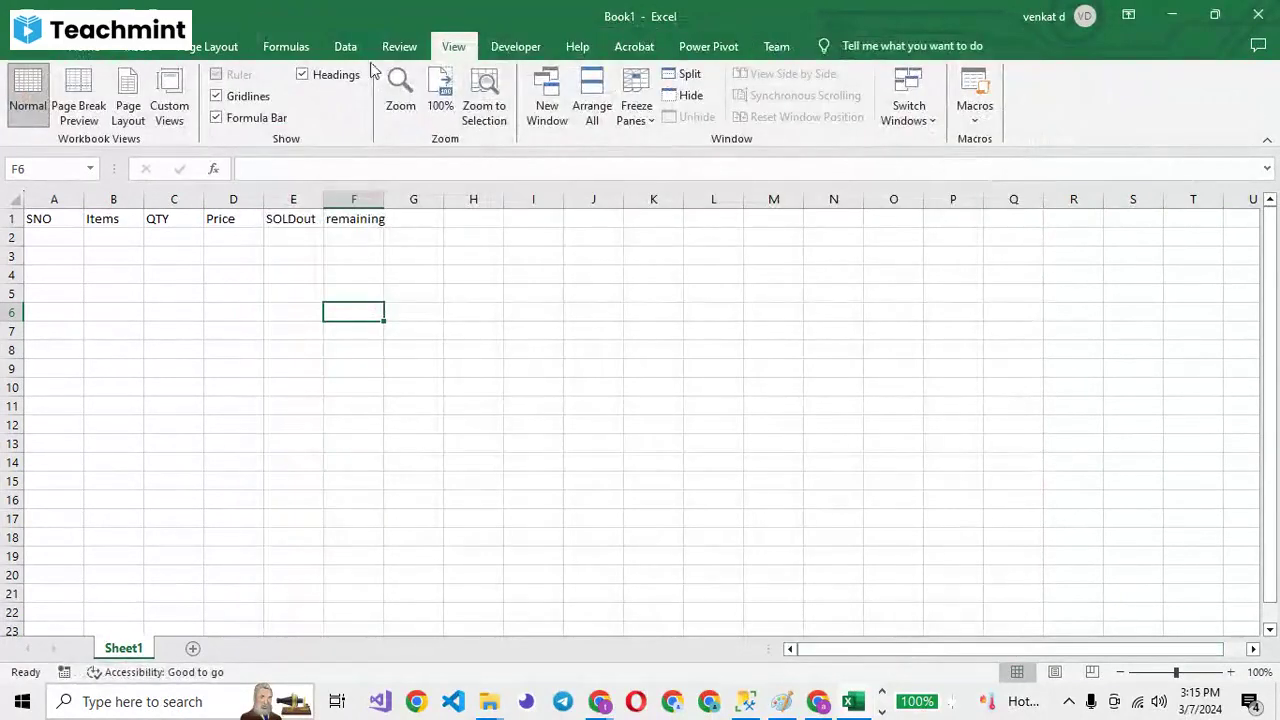
Browse the Developer tab's Code, Add-ins, Controls and XML groups, then return to Home.
click(516, 47)
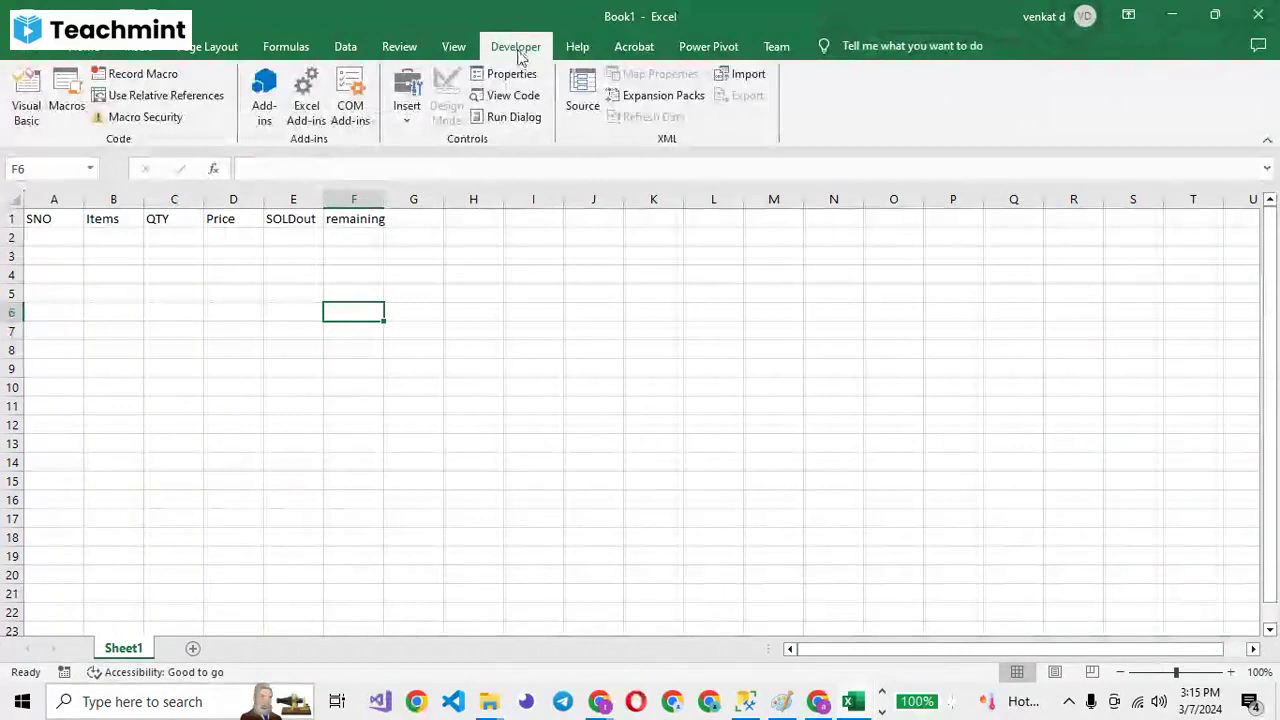
scroll(510, 50, up, 1)
click(510, 50)
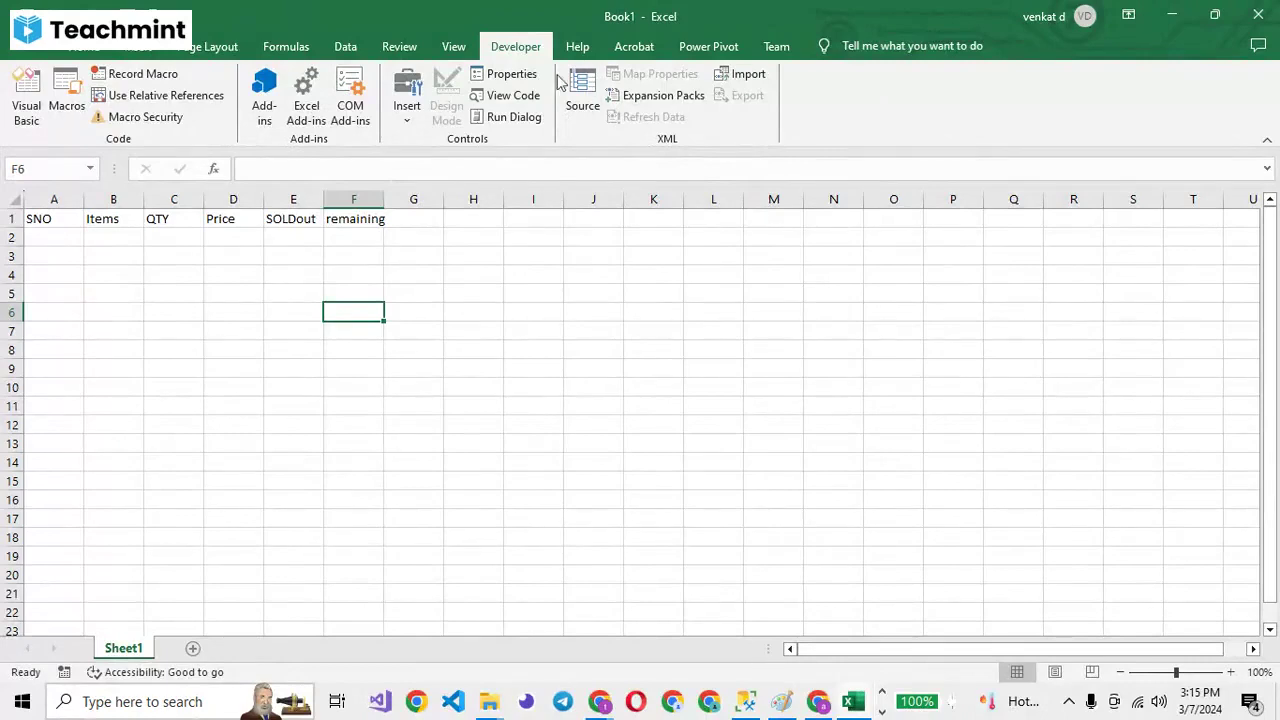
click(86, 50)
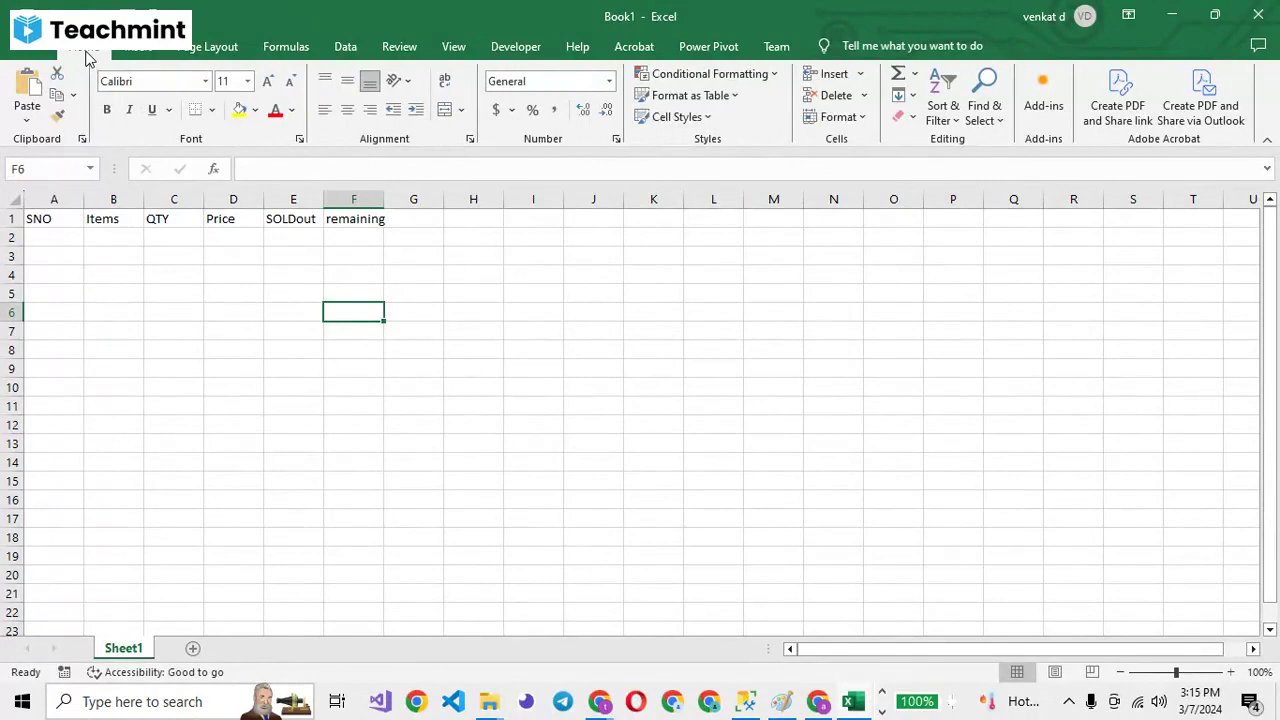
Reopen Customize Ribbon in Excel Options and expand Developer to show Code, Add-ins, Controls and XML.
click(30, 46)
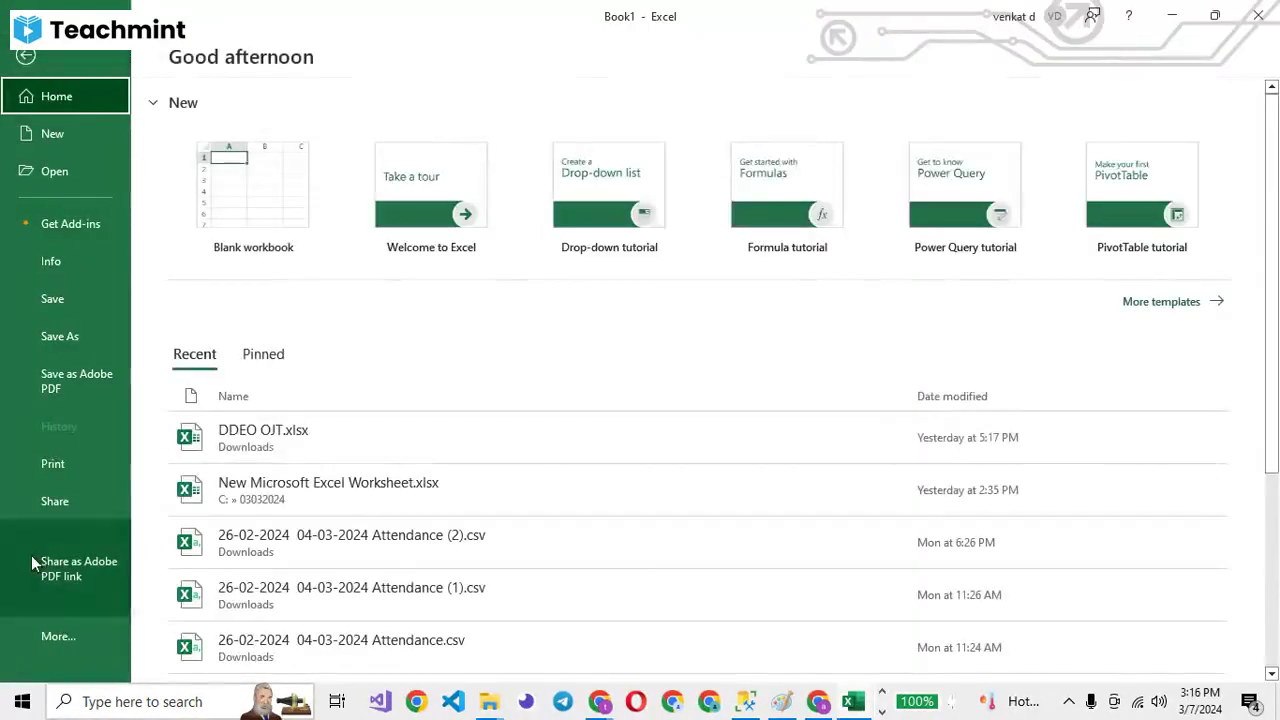
click(68, 636)
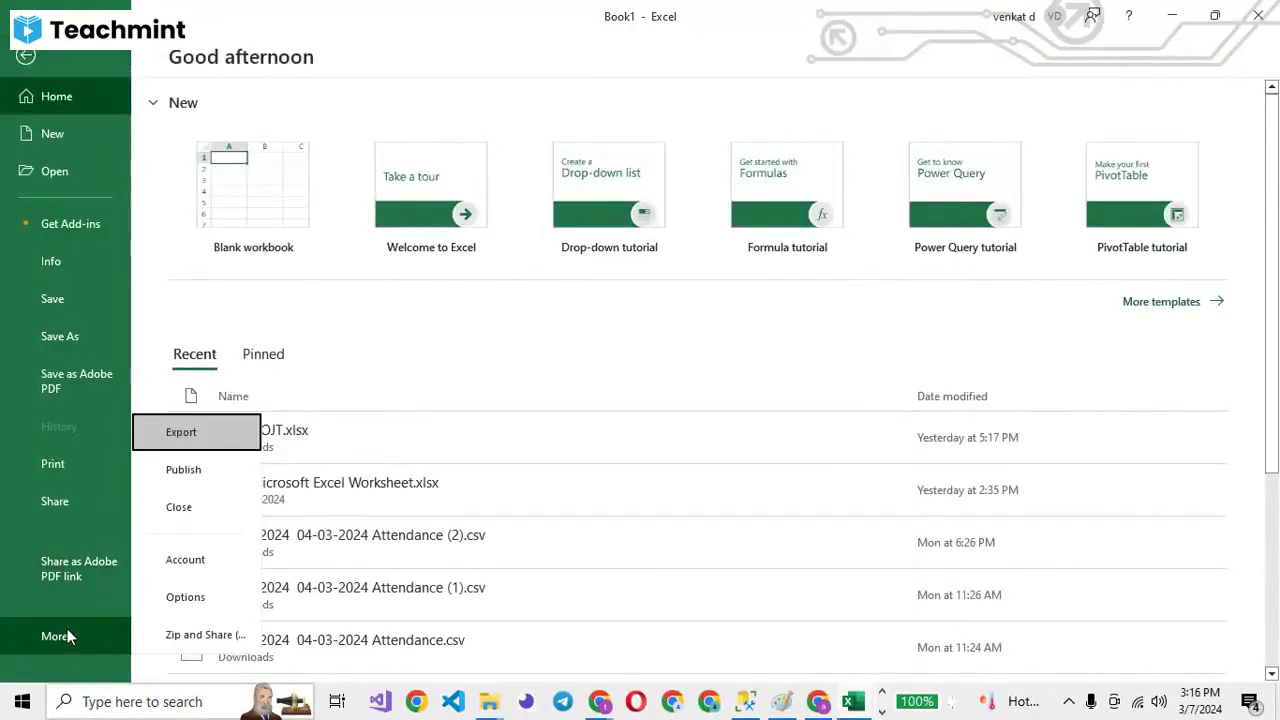
click(222, 599)
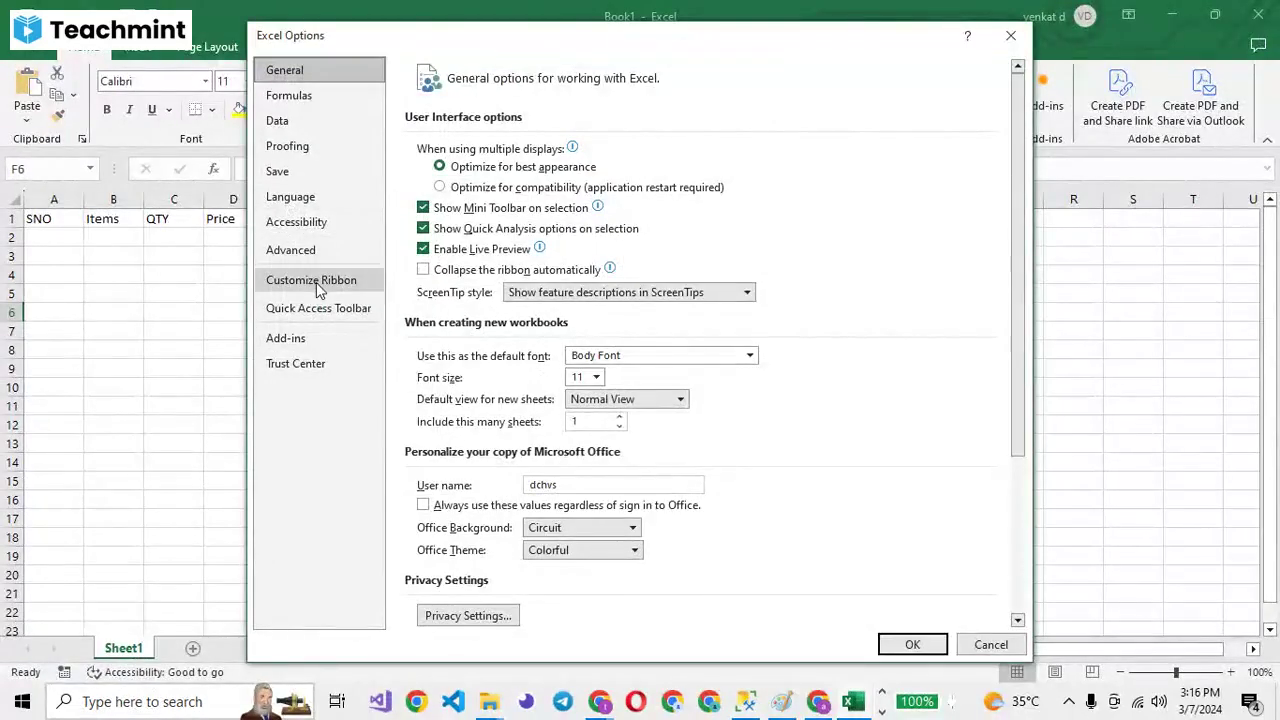
click(316, 284)
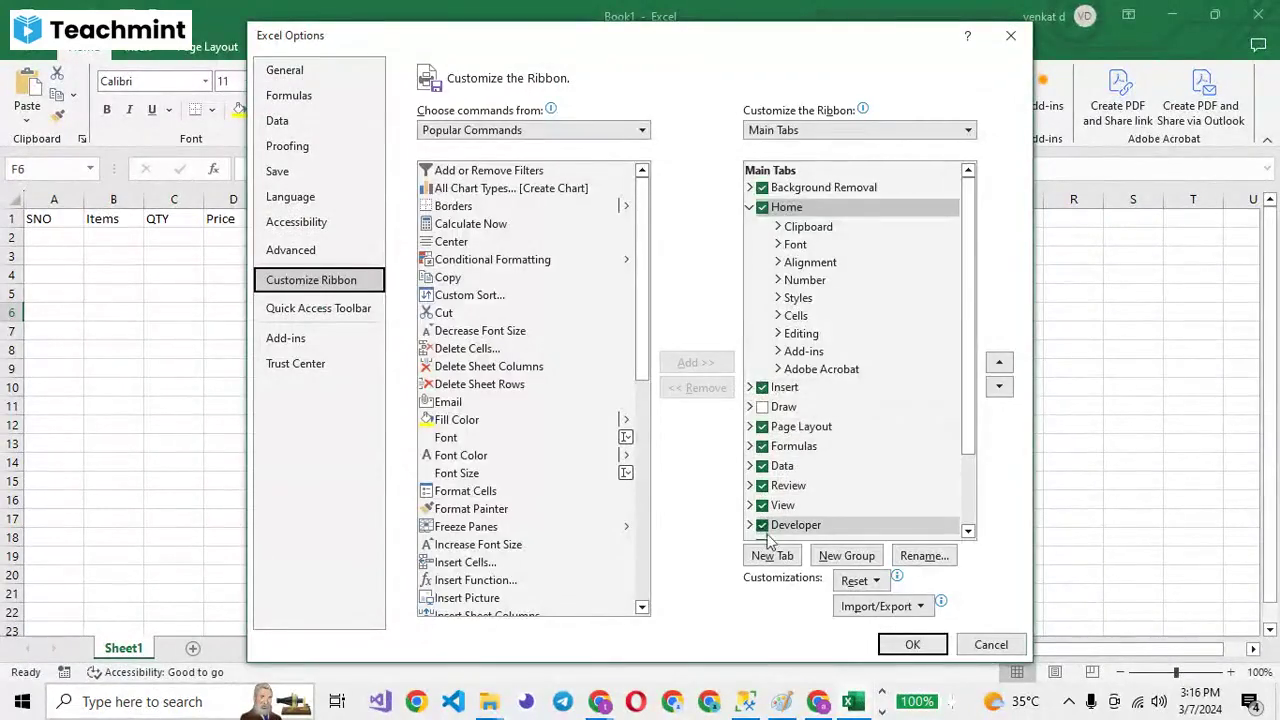
drag(967, 402, 980, 478)
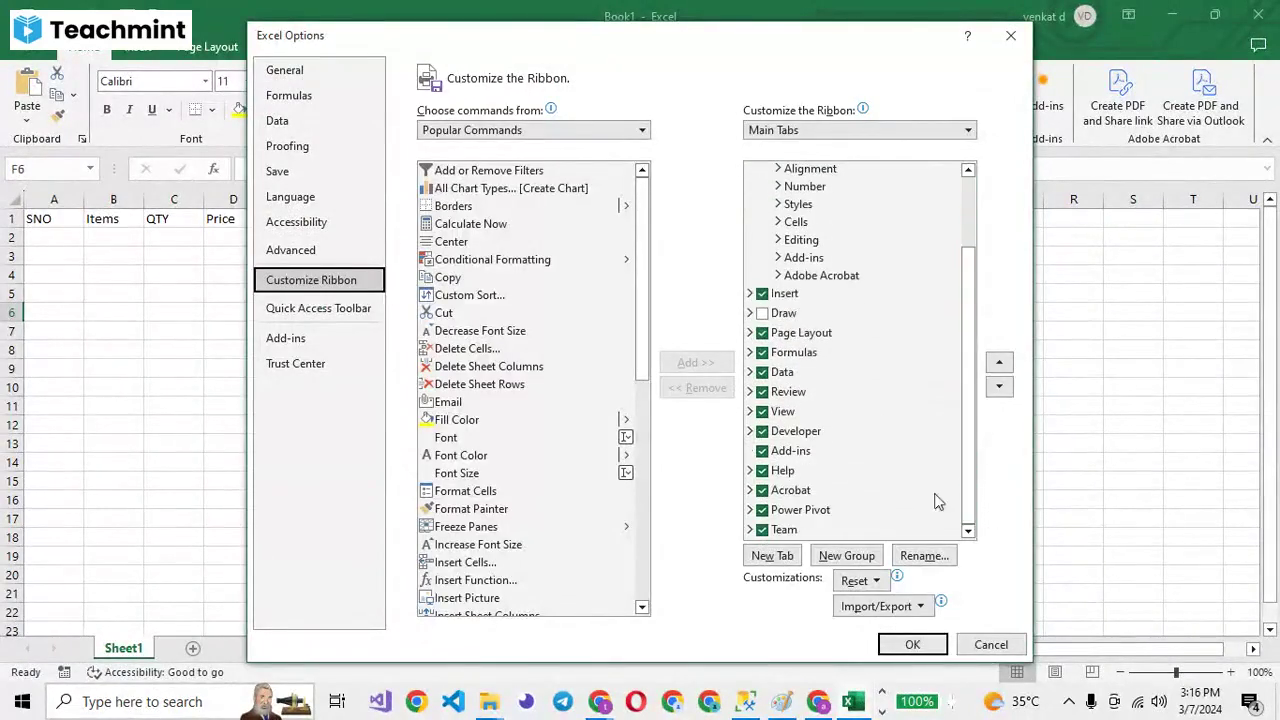
click(751, 432)
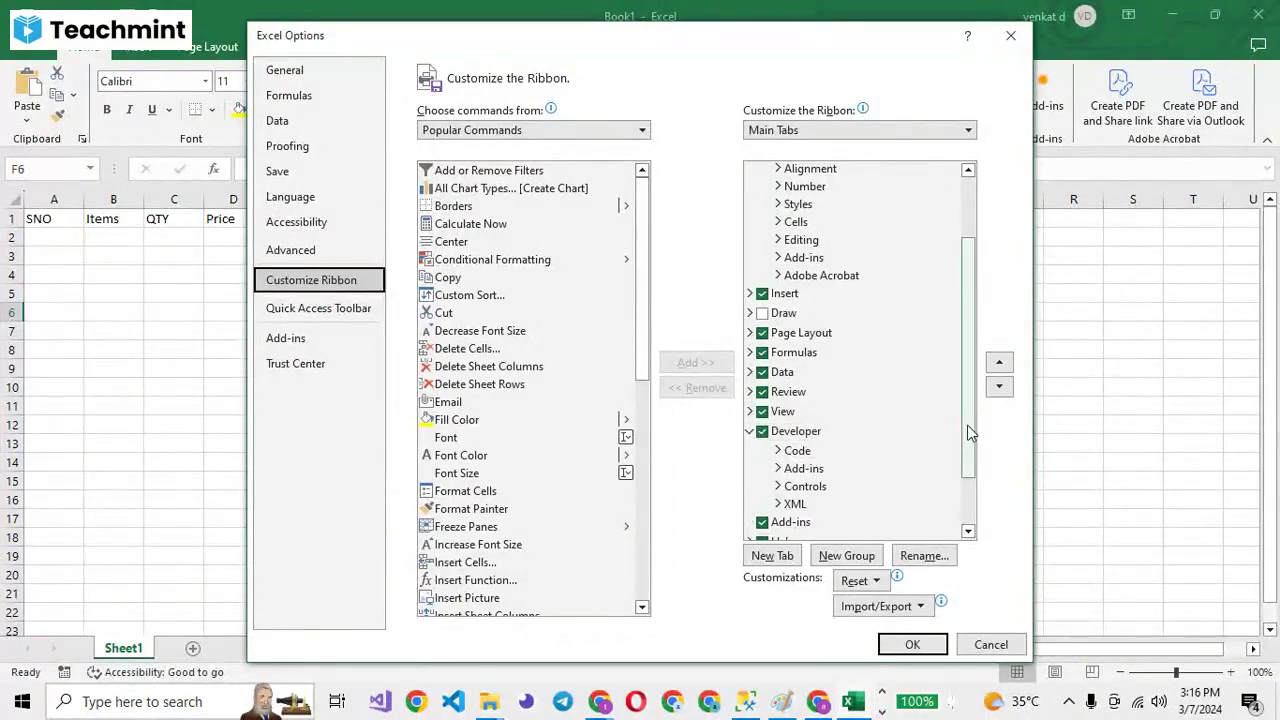
drag(967, 432, 967, 481)
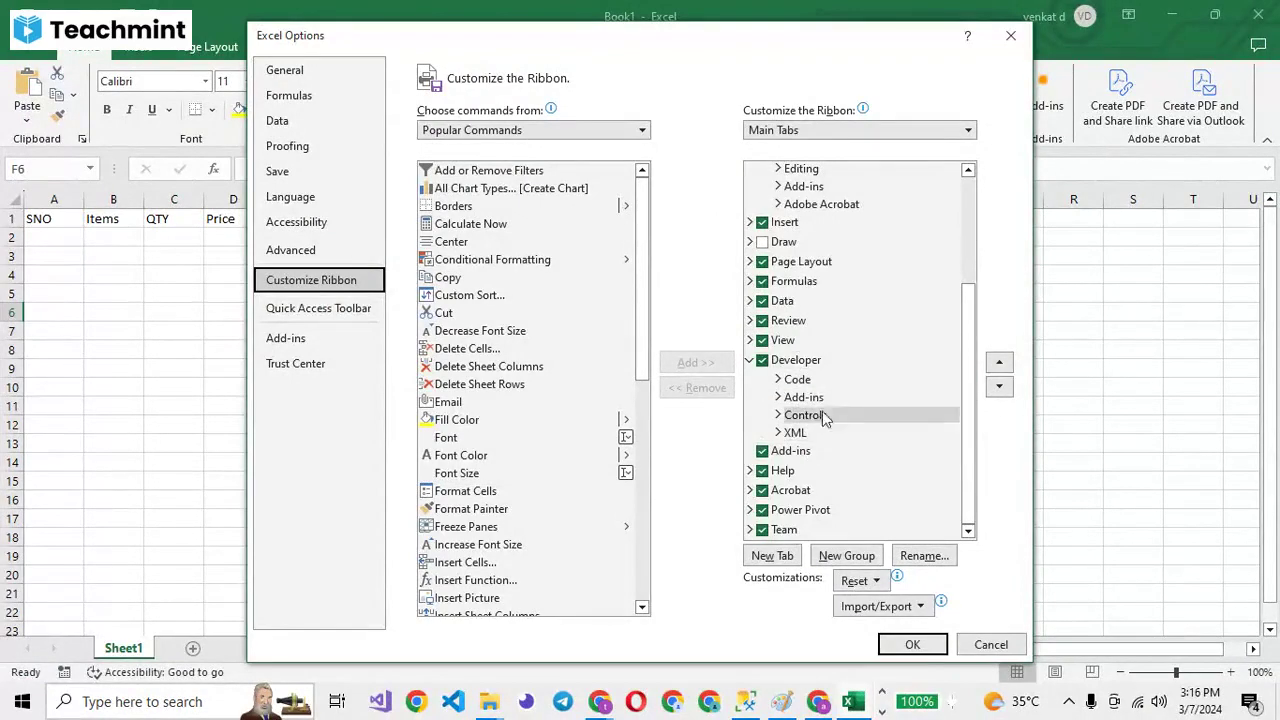
Add a new custom group under the Developer tab in Customize Ribbon.
click(858, 558)
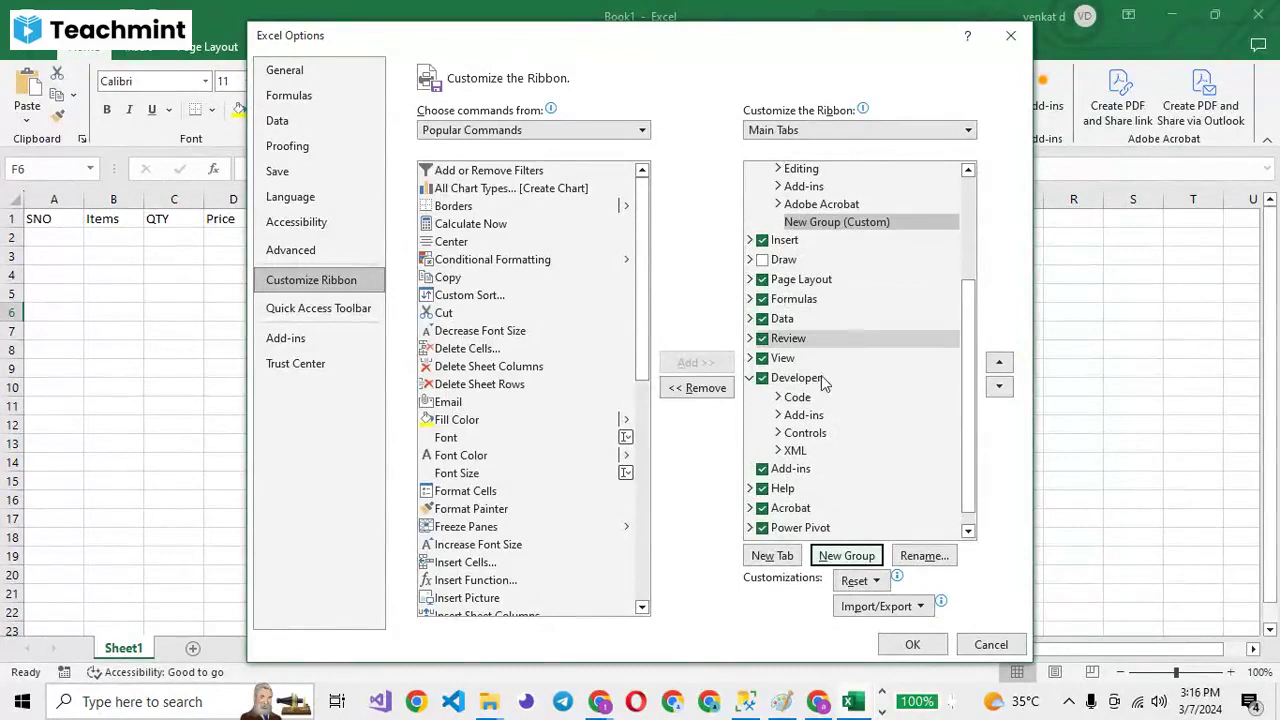
click(796, 379)
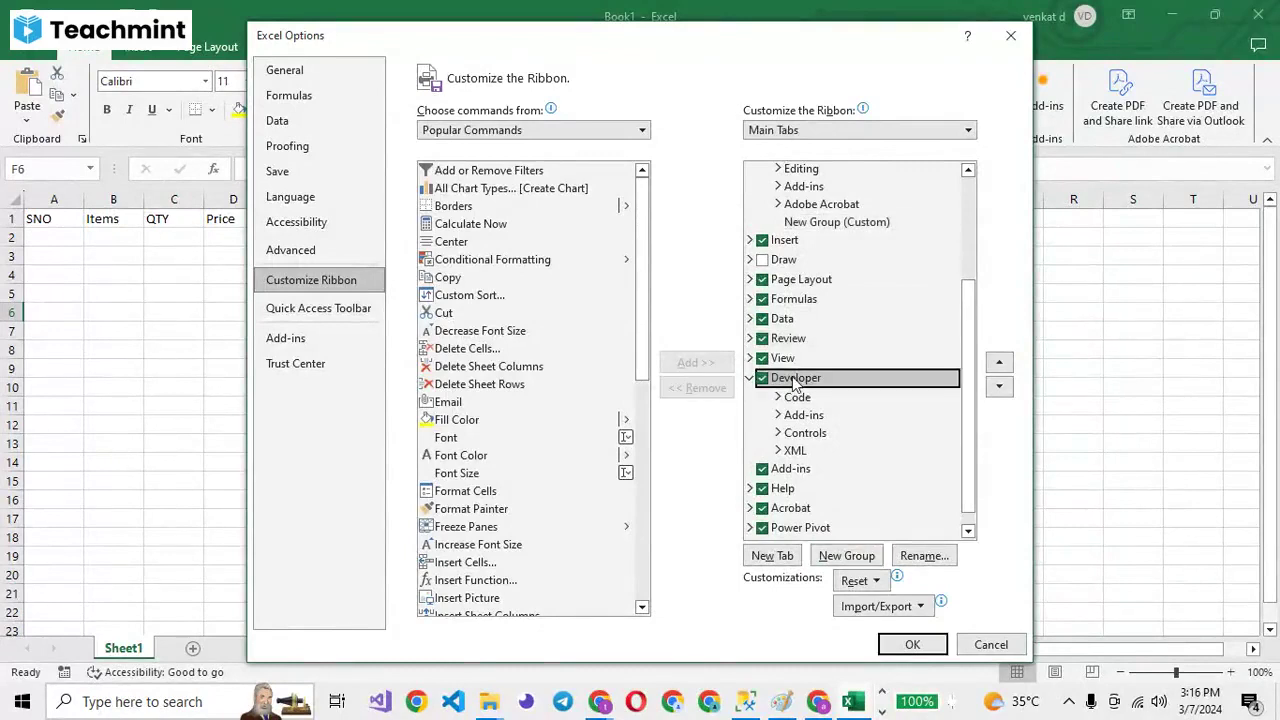
click(846, 556)
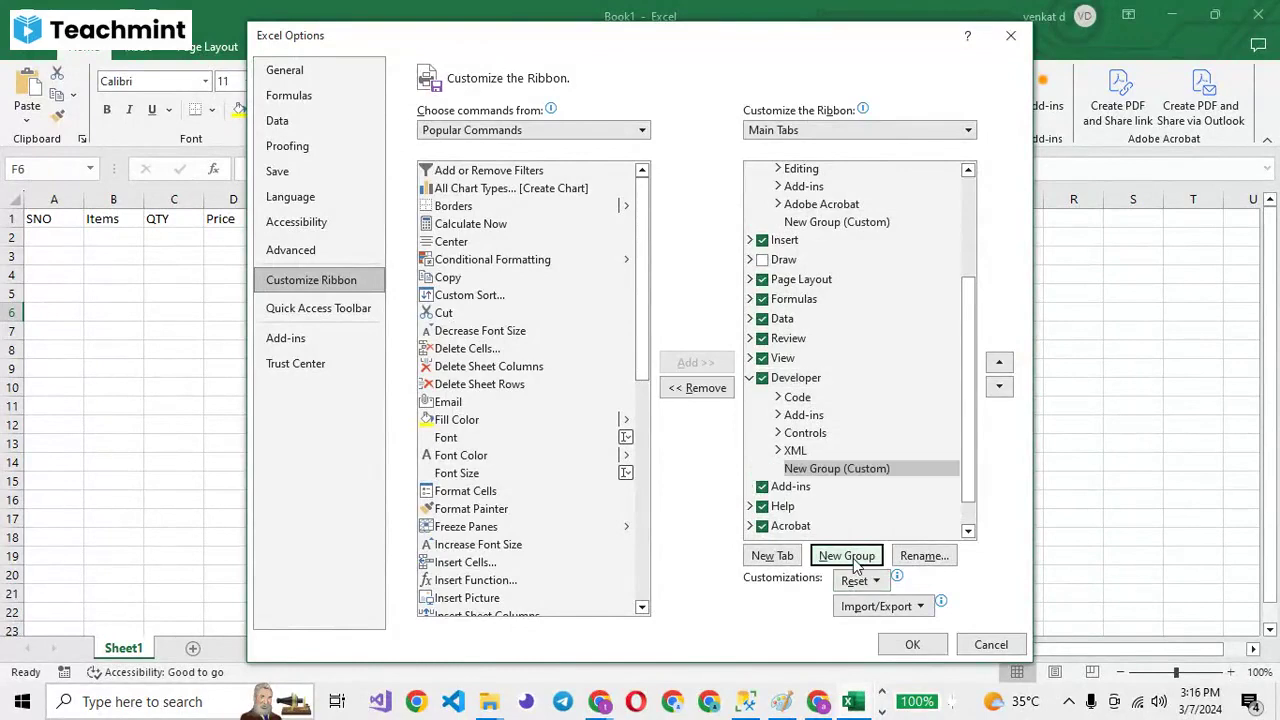
Rename the new custom group to 'form' followed by the user's name.
right_click(818, 470)
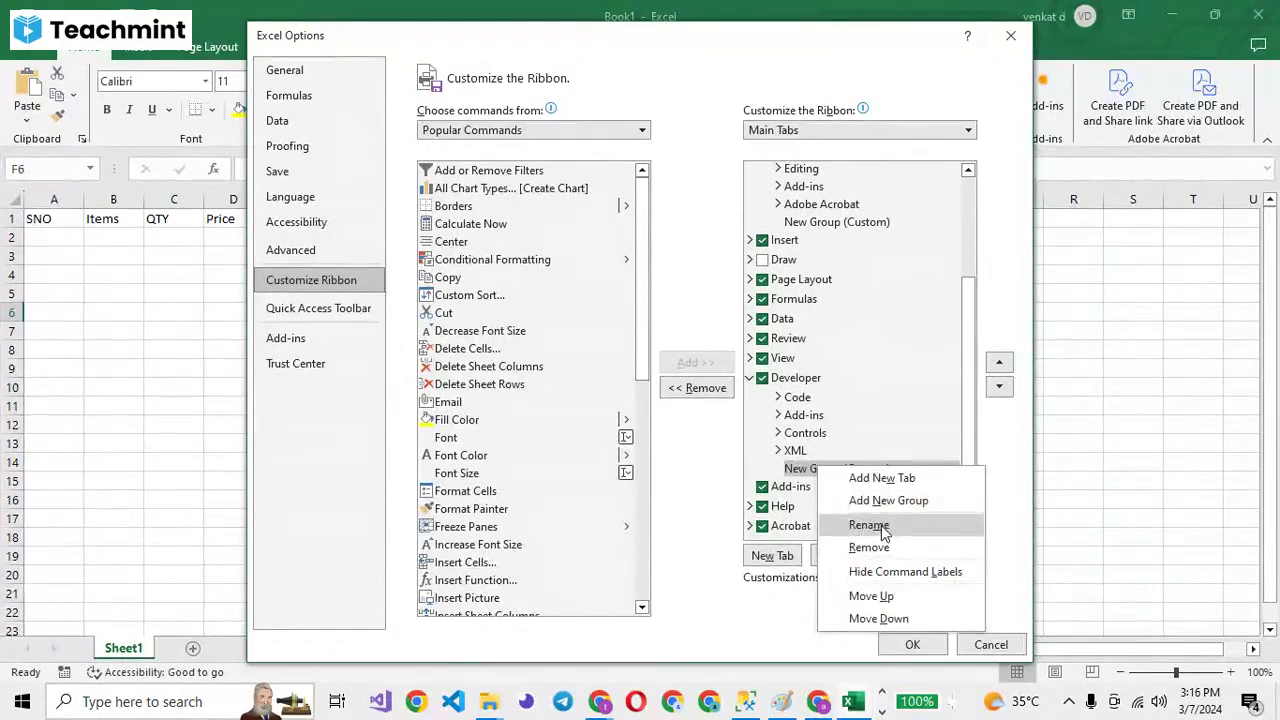
click(883, 530)
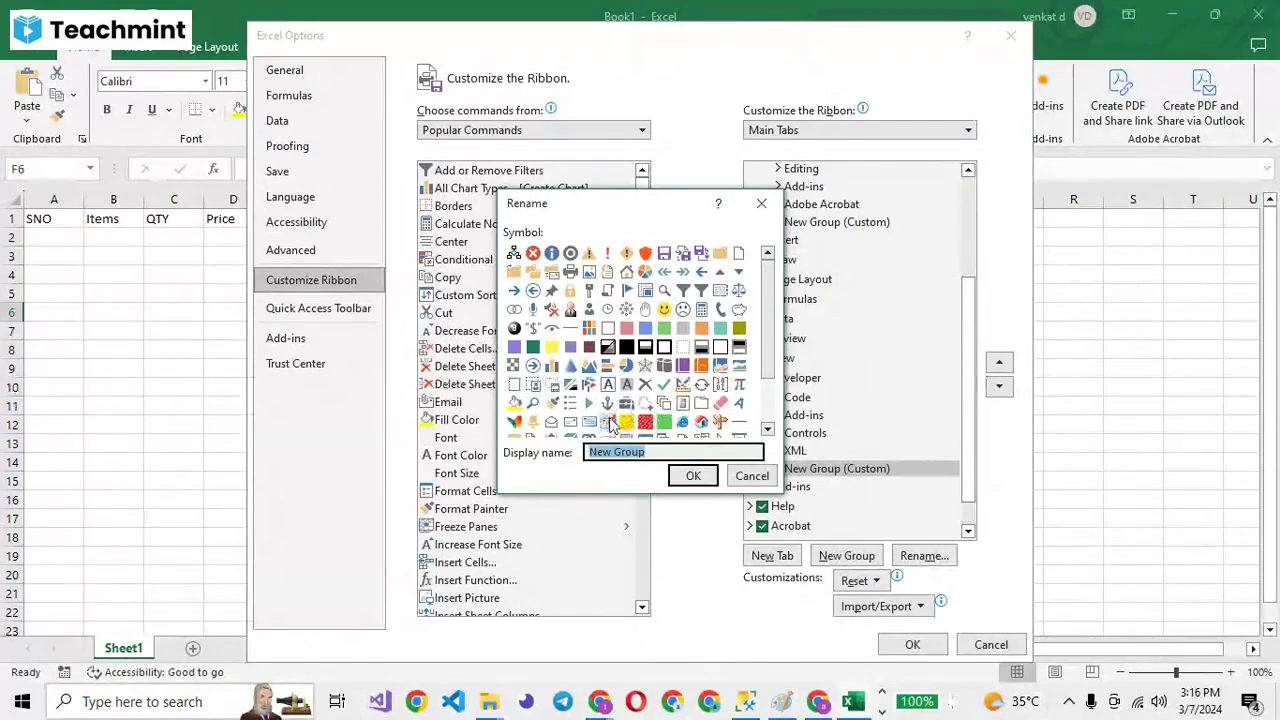
text(from)
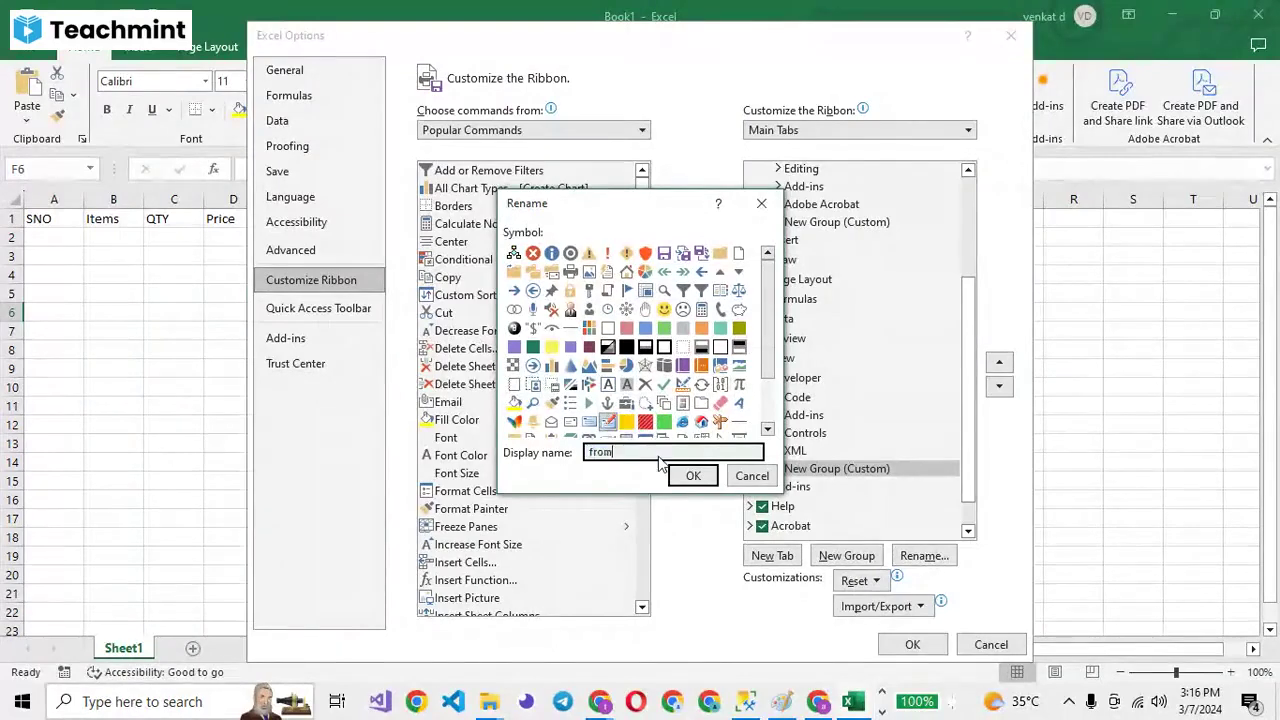
key(BackSpace)
key(BackSpace)
key(BackSpace)
text(orm venkat)
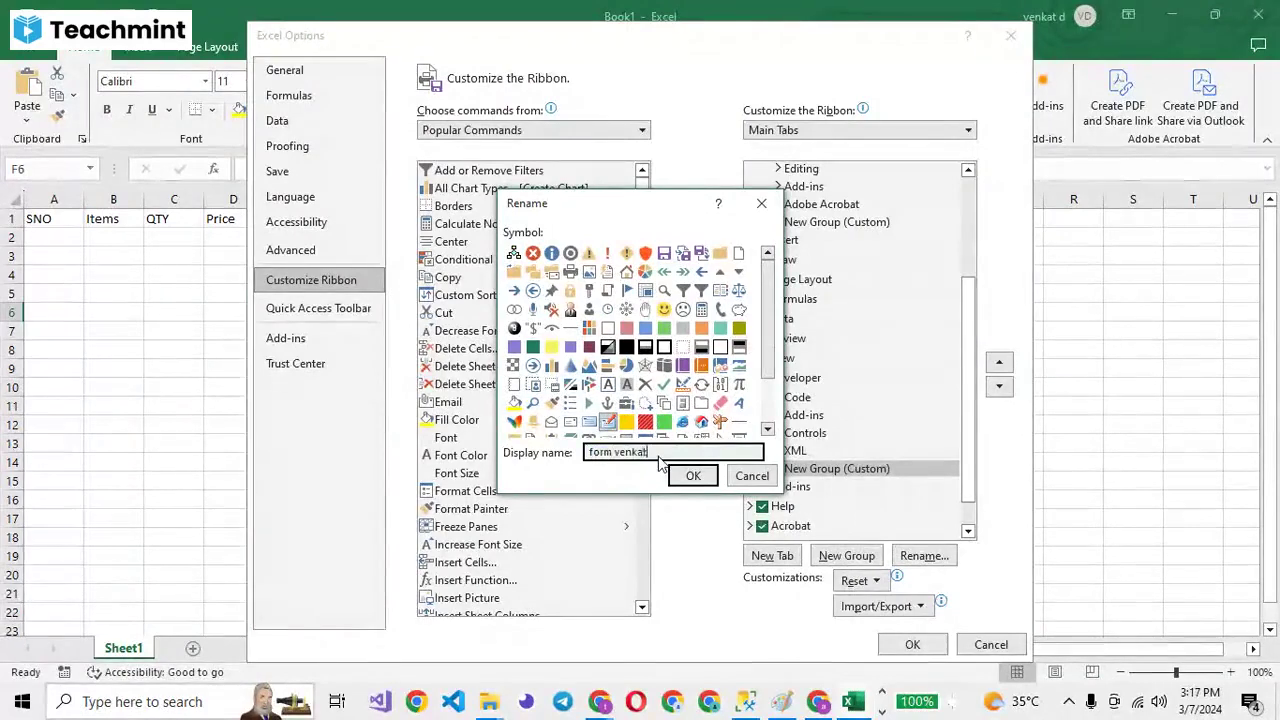
click(693, 475)
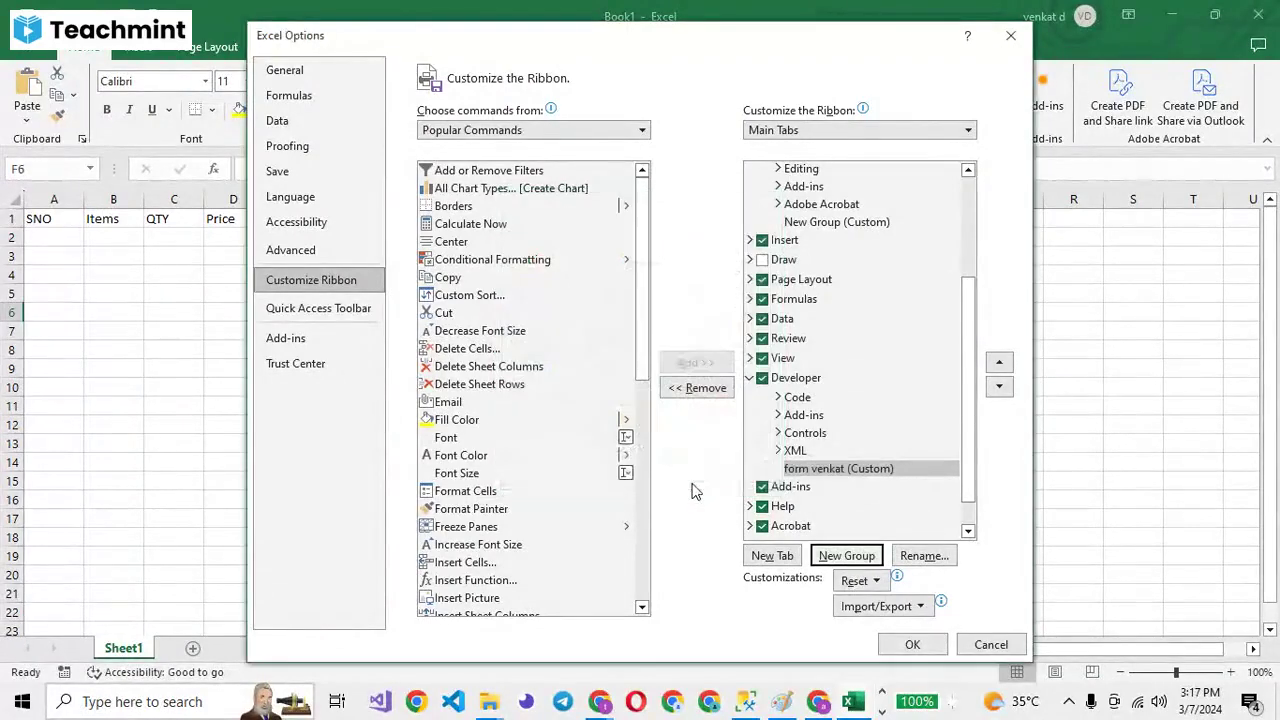
Target the renamed custom group, list All Commands, and scroll toward the Form command.
click(819, 478)
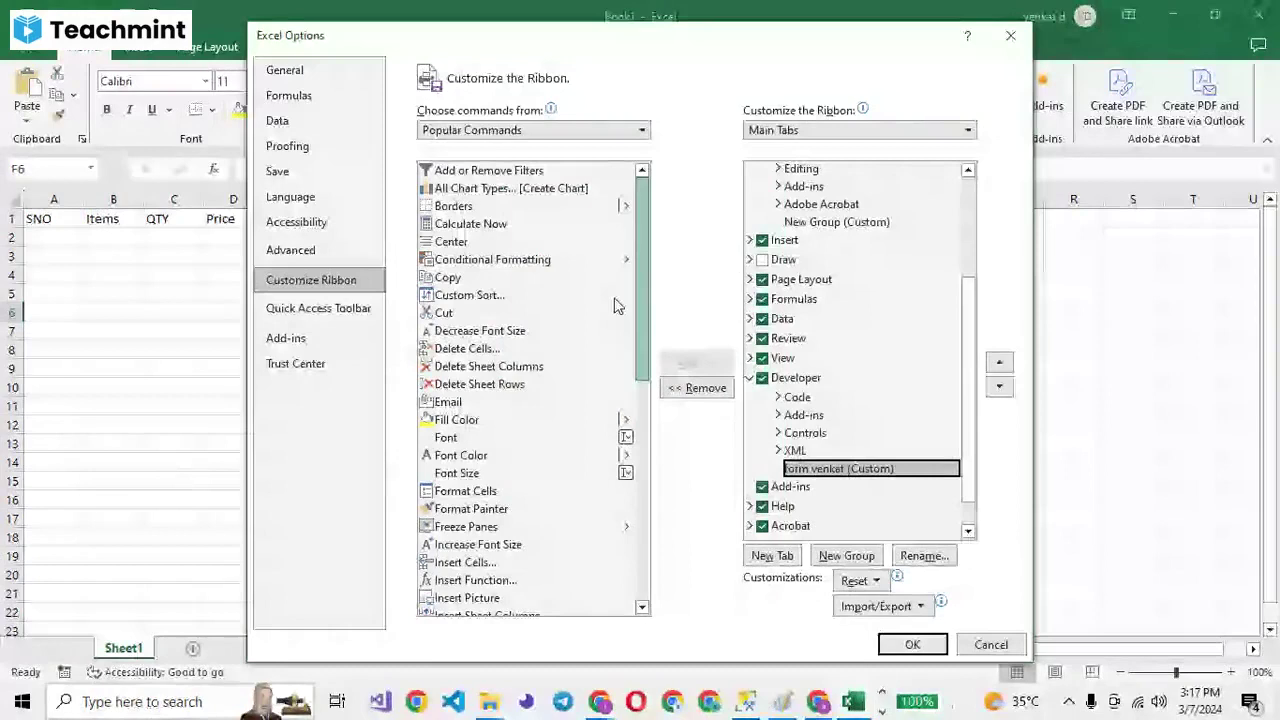
click(642, 130)
click(638, 177)
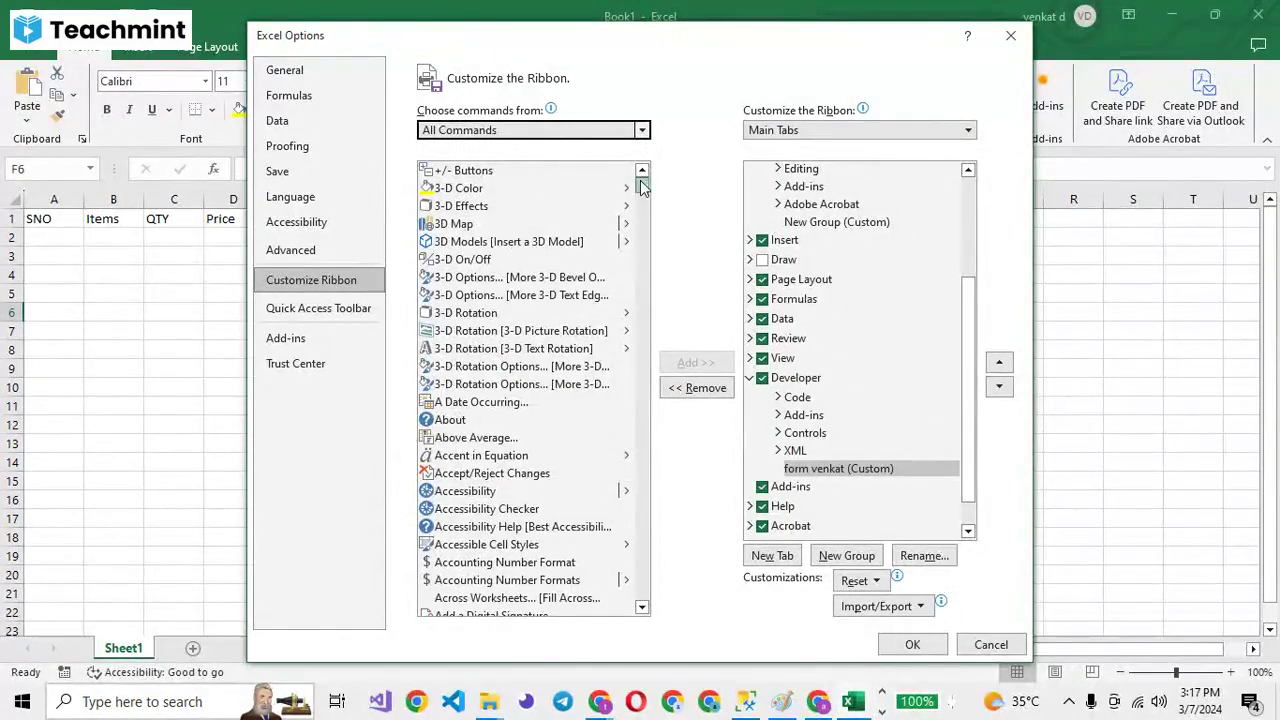
drag(642, 186, 676, 384)
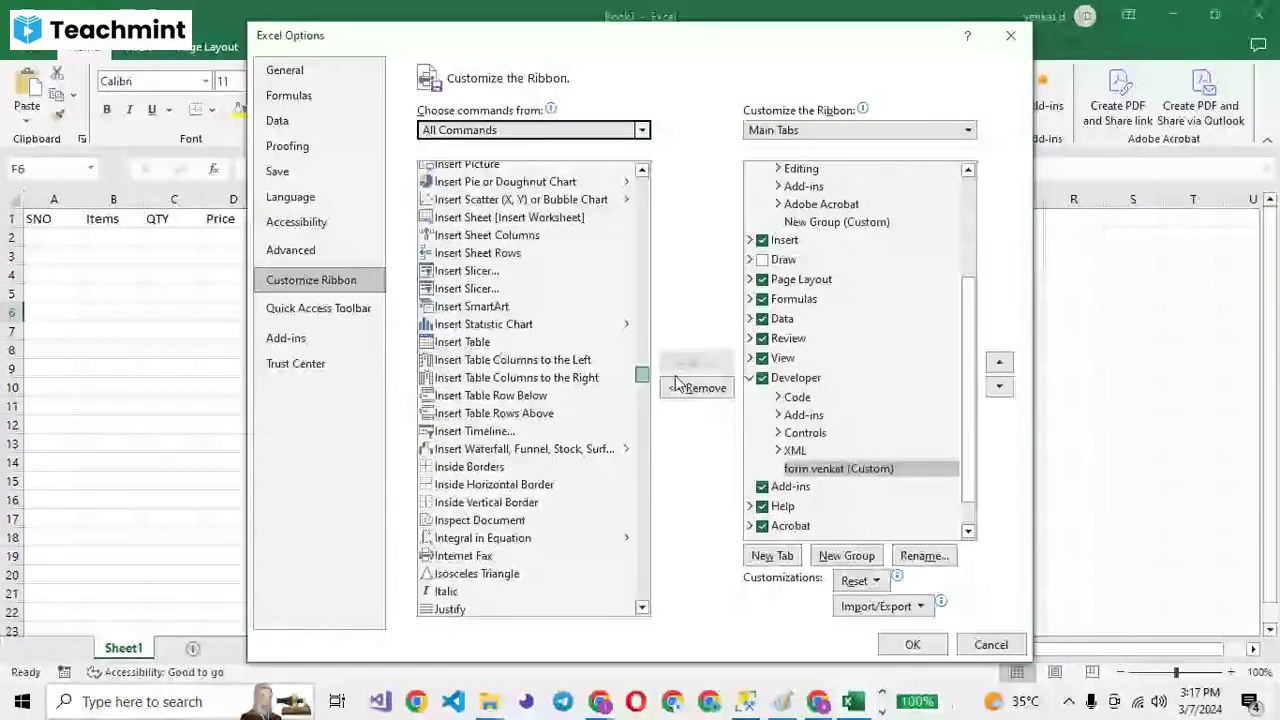
drag(676, 384, 671, 346)
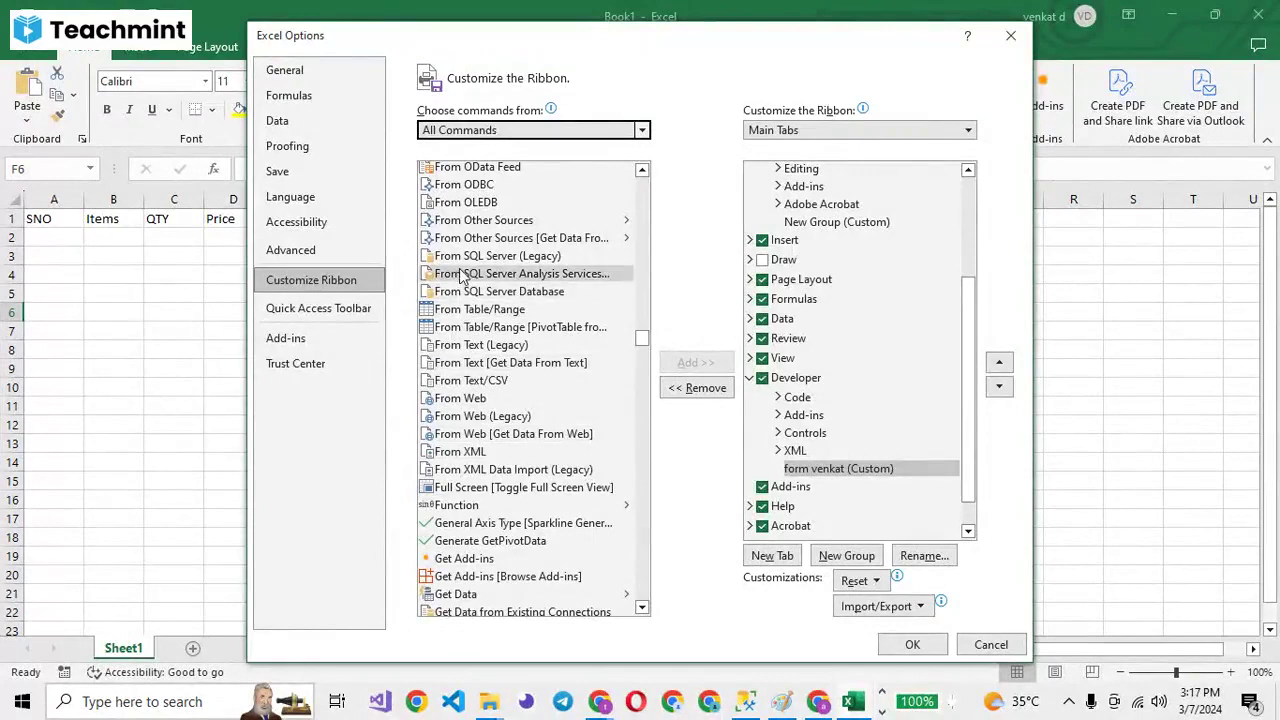
click(642, 171)
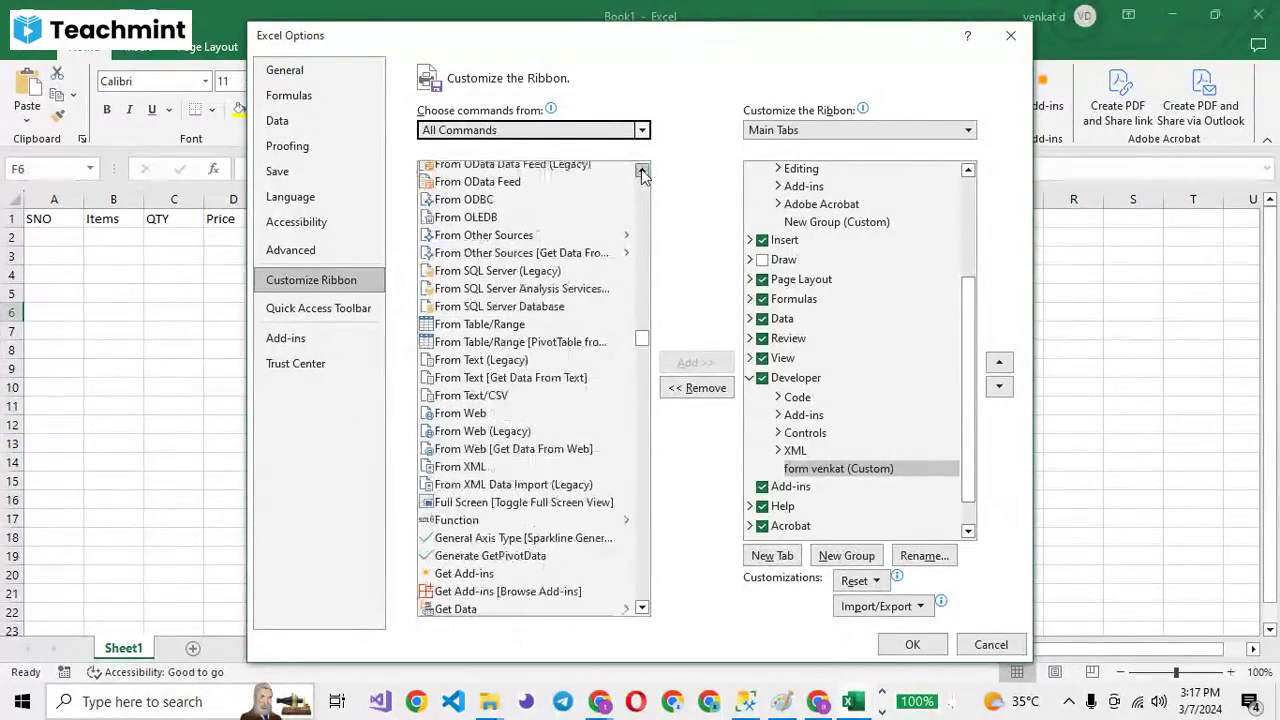
click(642, 172)
click(642, 172)
click(642, 172)
click(642, 172)
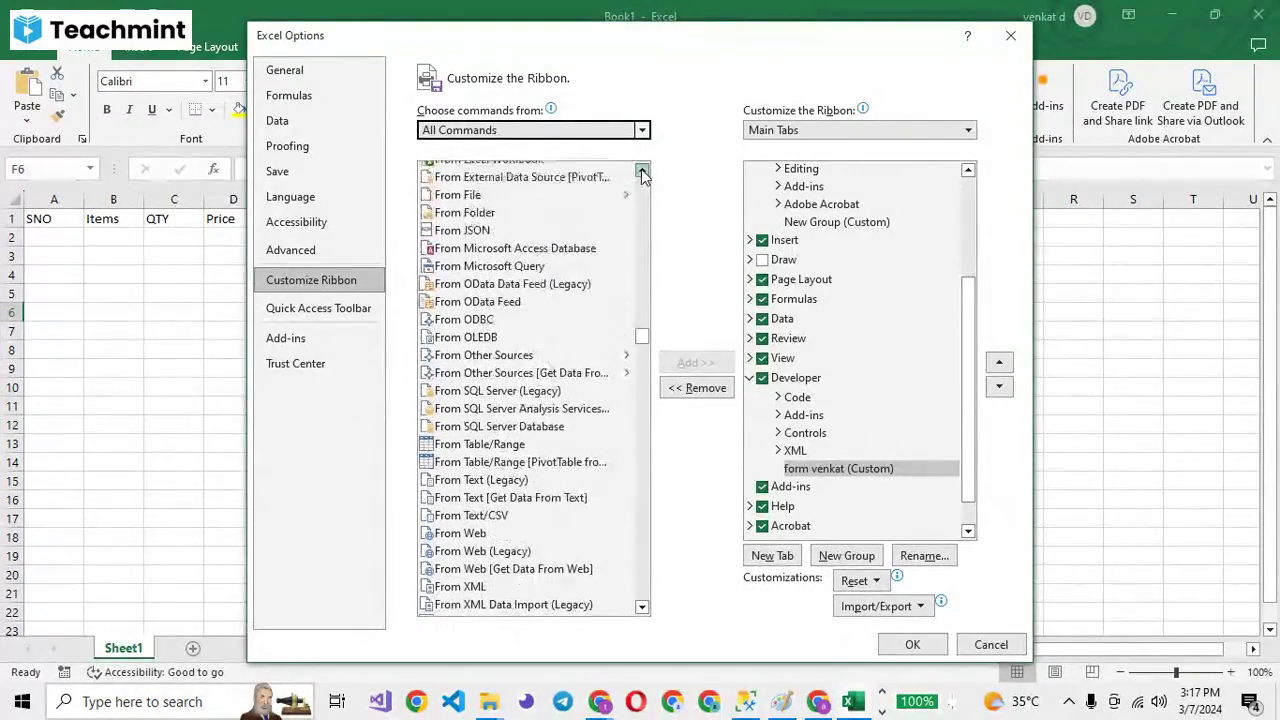
click(642, 172)
click(642, 172)
click(642, 172)
click(642, 172)
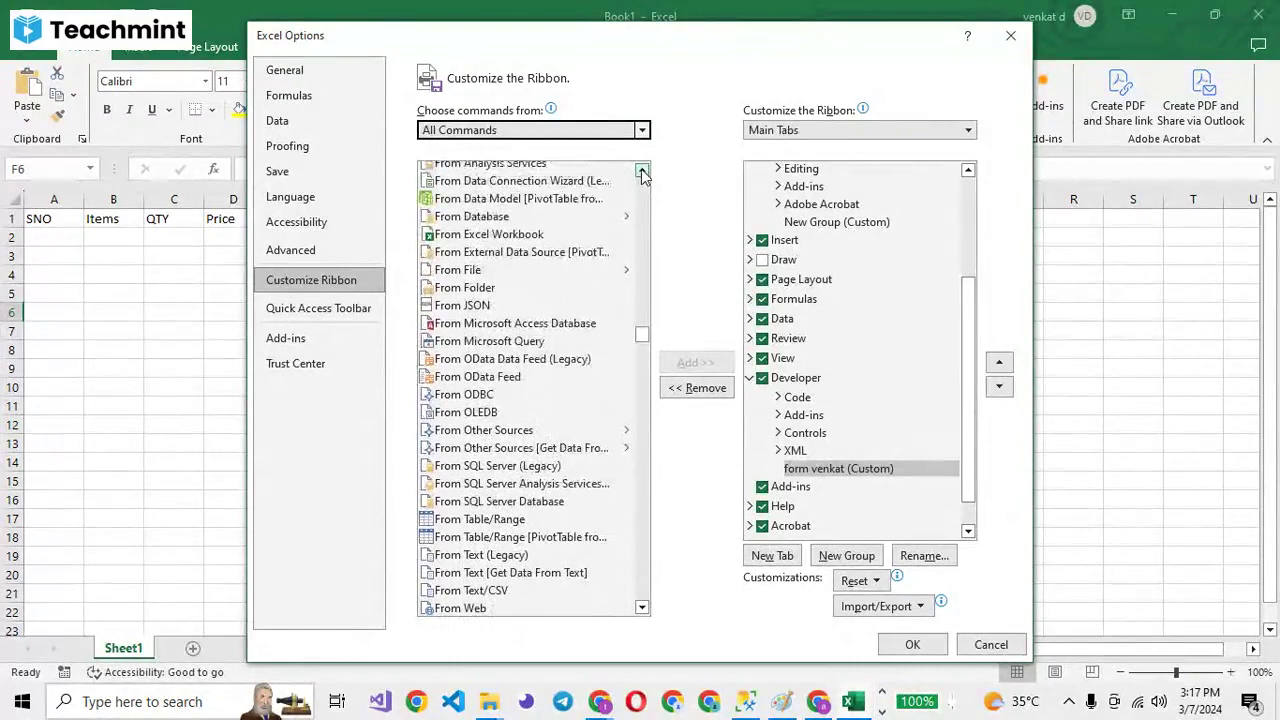
click(642, 172)
click(642, 172)
click(642, 172)
click(642, 172)
click(642, 172)
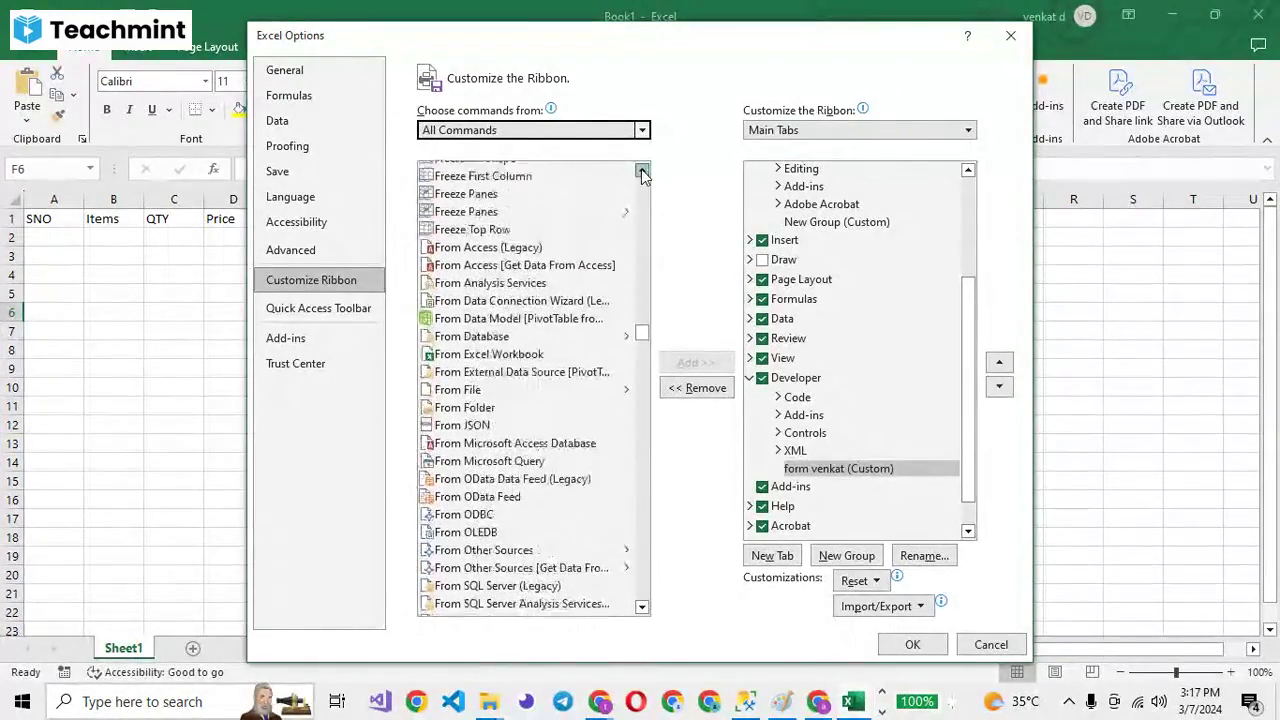
click(642, 172)
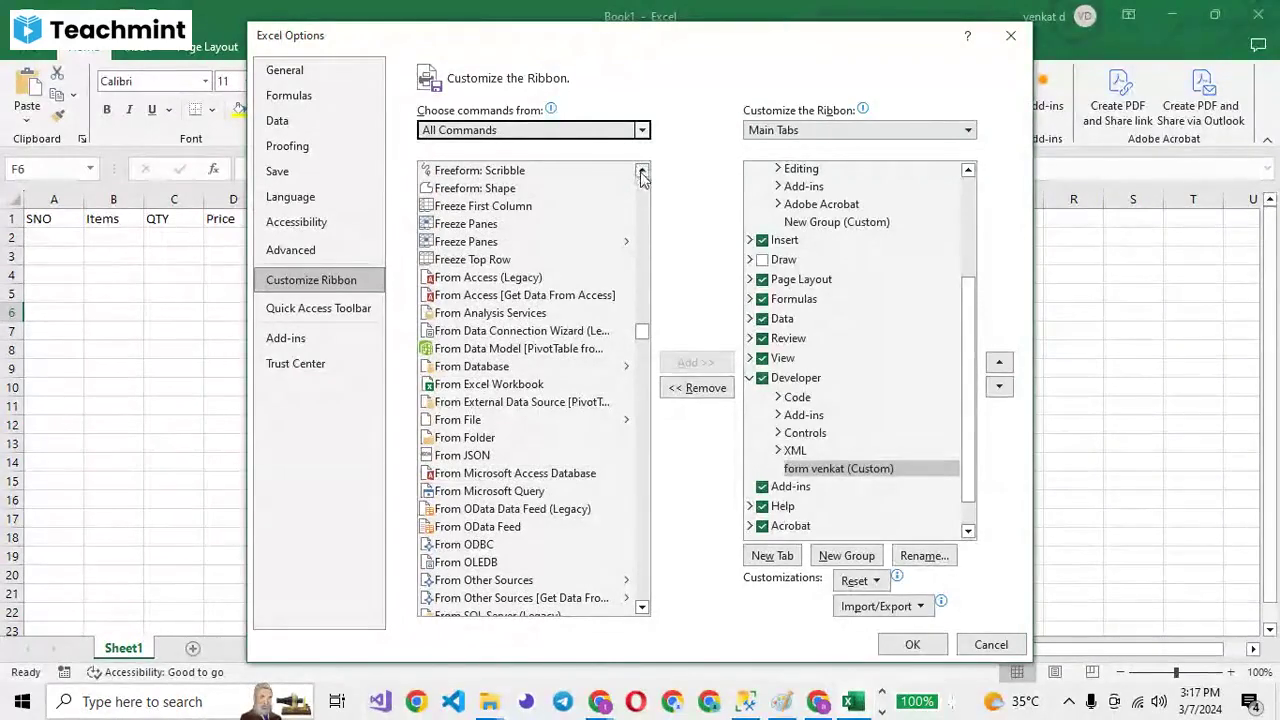
Add the Form... command into the custom Developer group.
drag(643, 335, 643, 327)
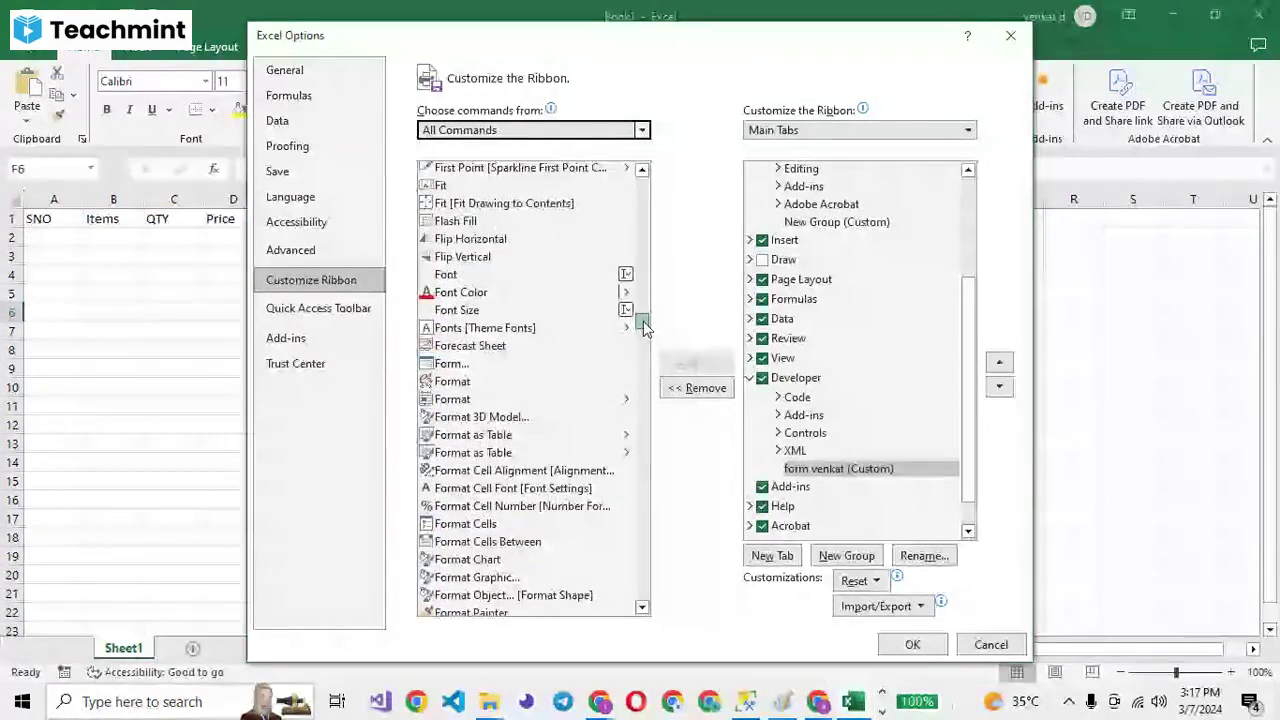
scroll(447, 315, down, 1)
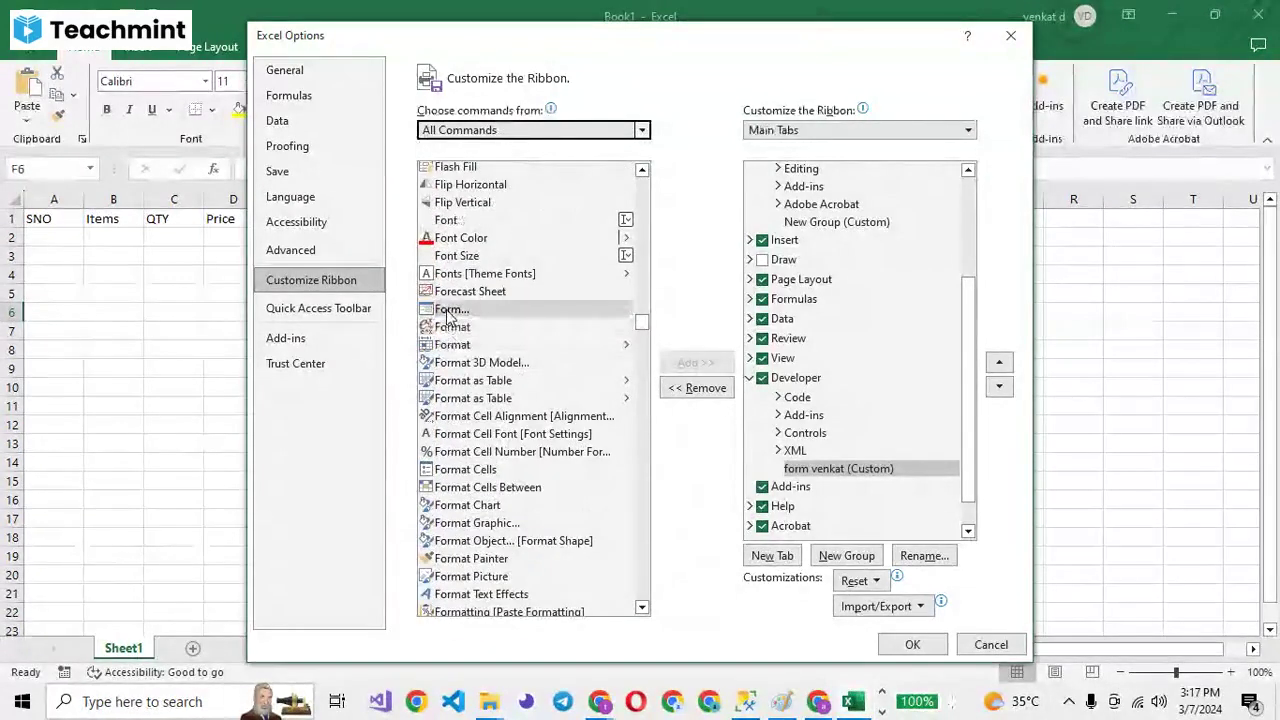
click(447, 311)
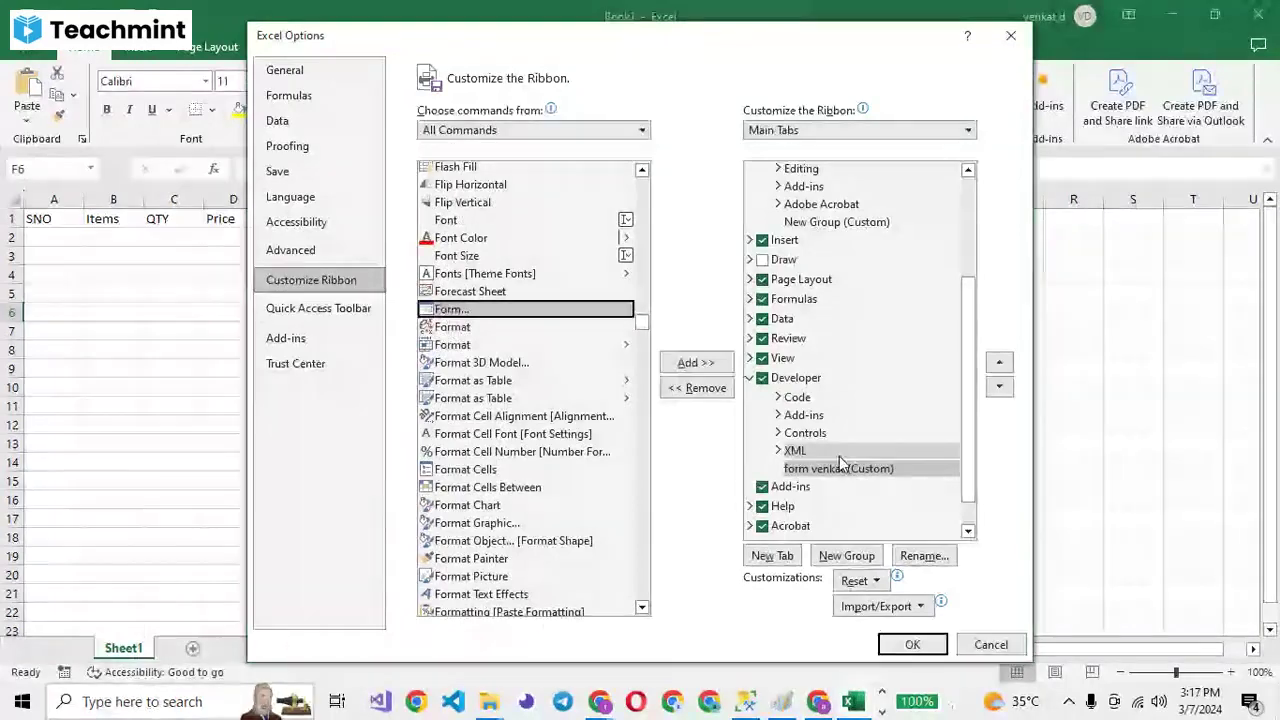
click(693, 364)
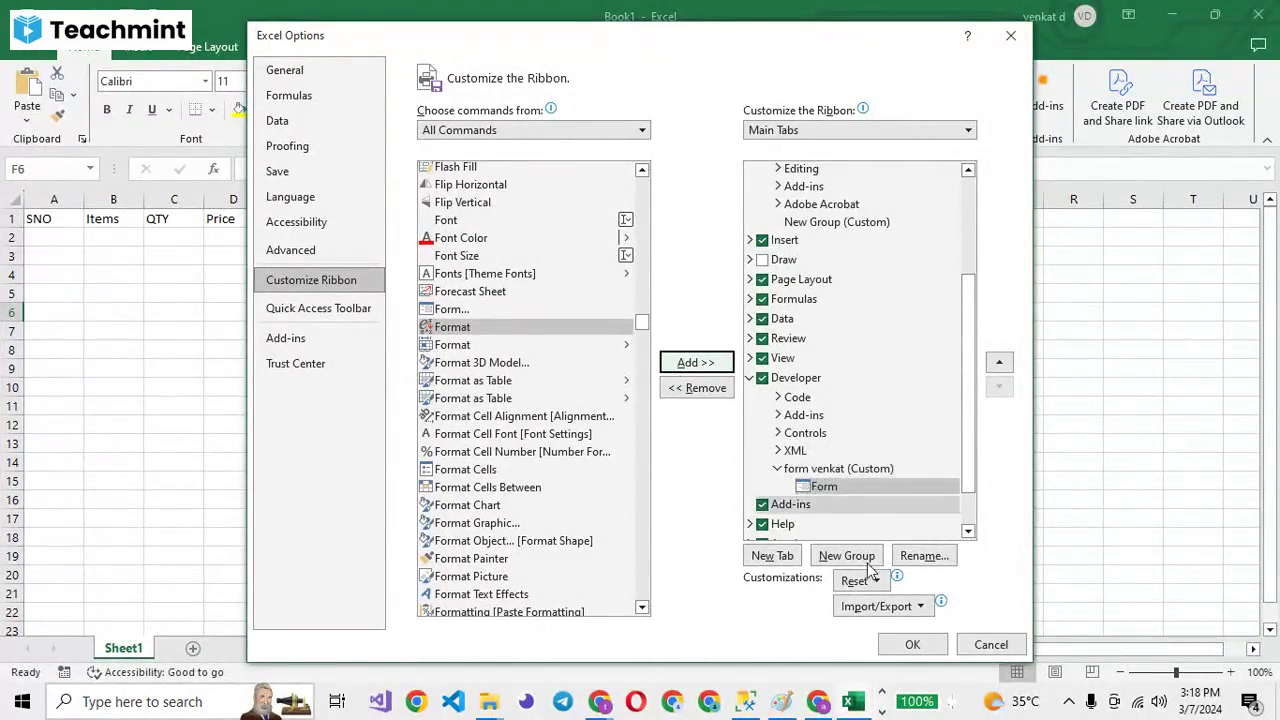
Apply the ribbon changes, browse Home, Insert, Page Layout and Formulas, then return to Developer.
click(910, 650)
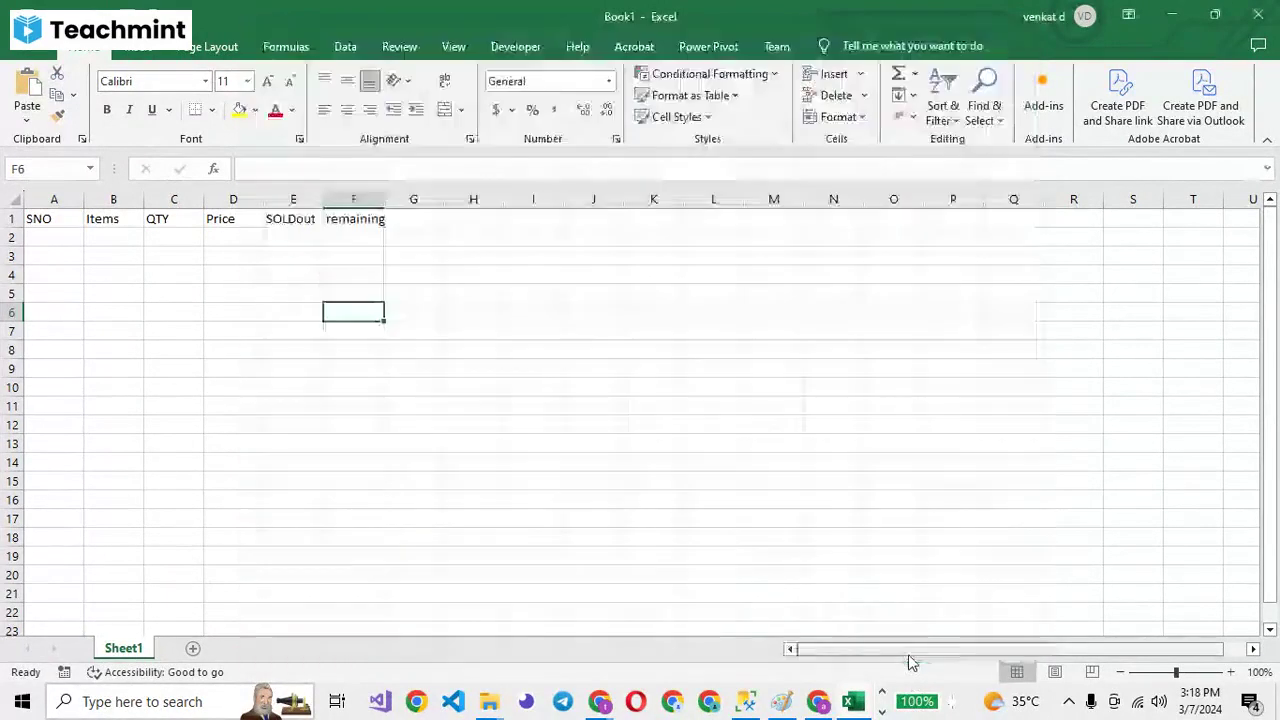
click(515, 46)
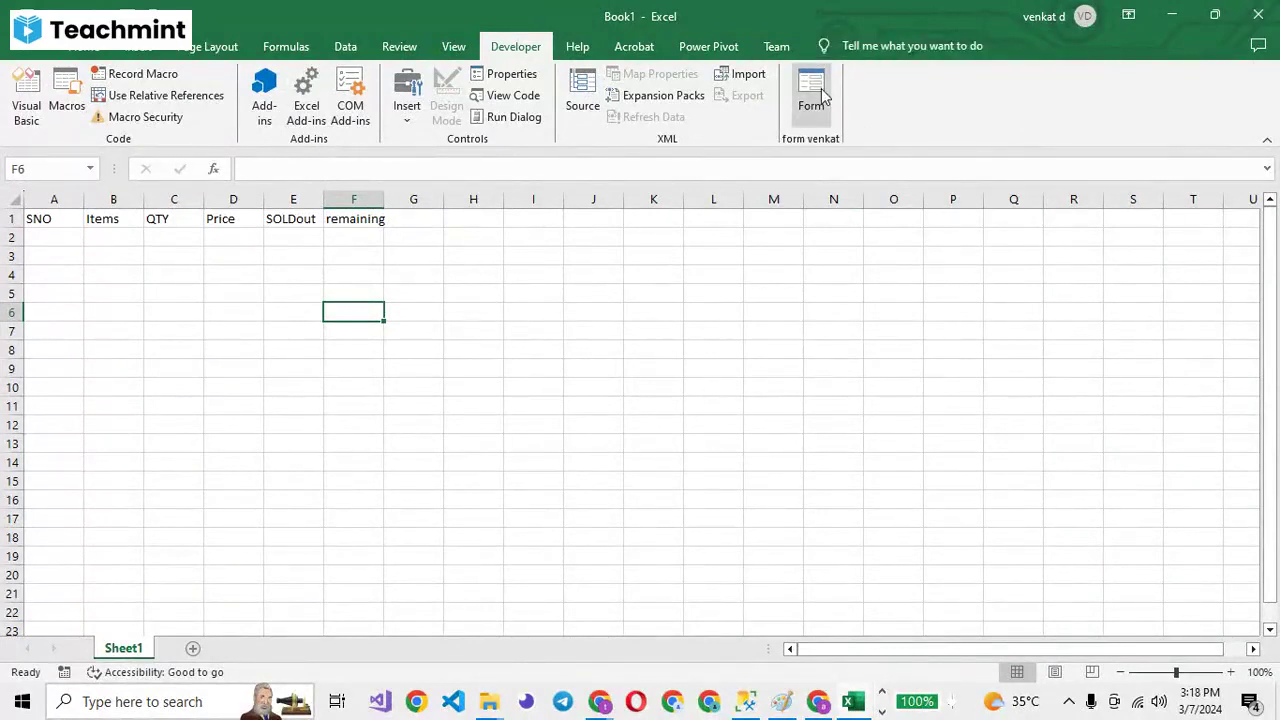
click(91, 52)
click(127, 52)
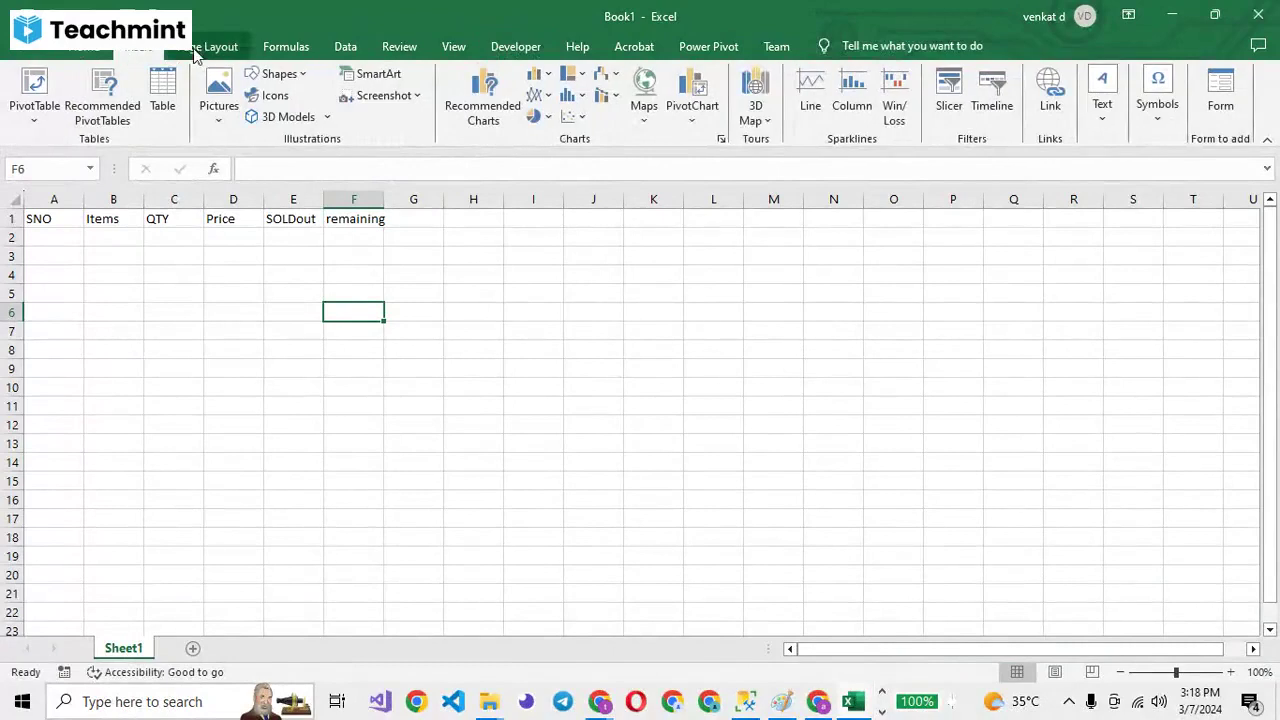
scroll(195, 55, down, 2)
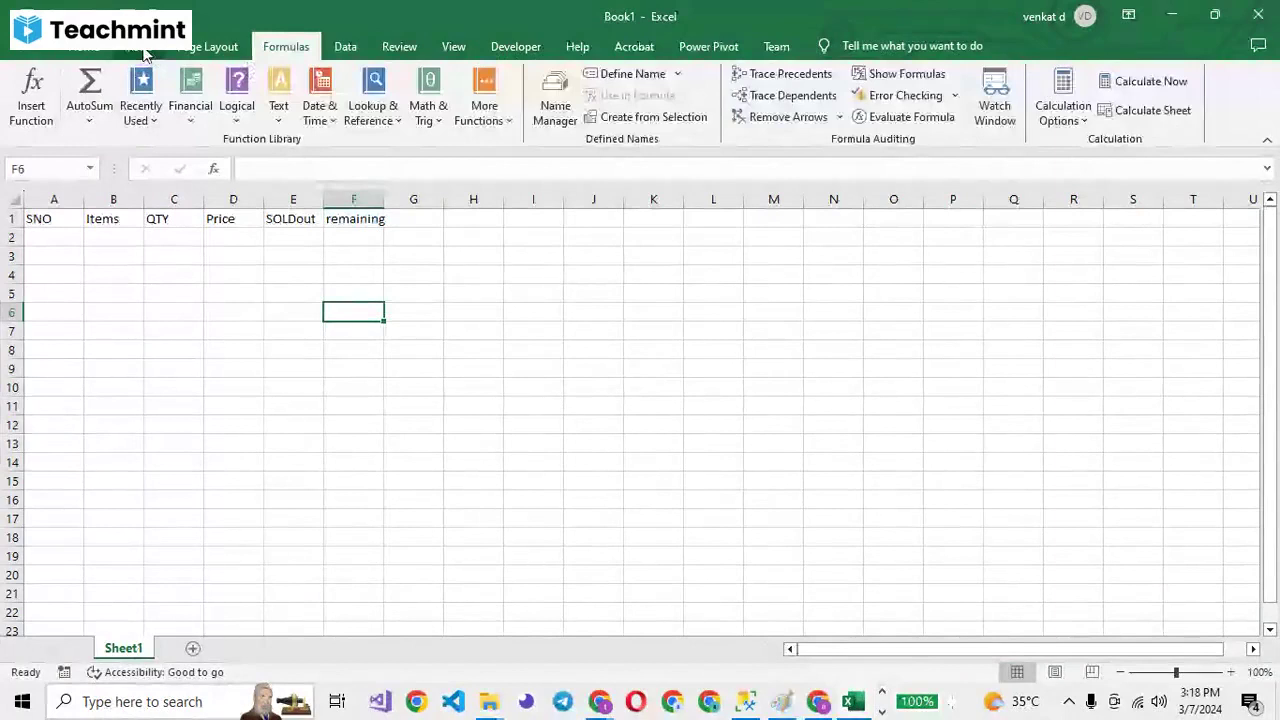
click(143, 52)
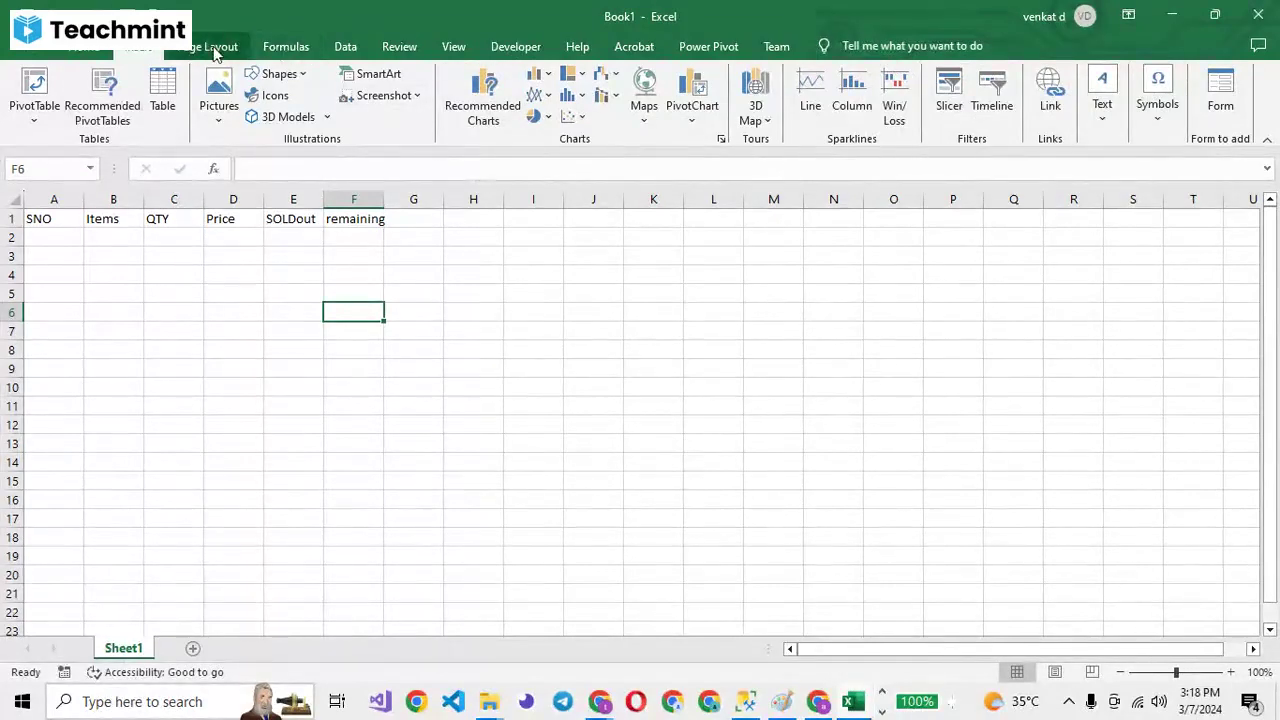
click(207, 47)
click(280, 48)
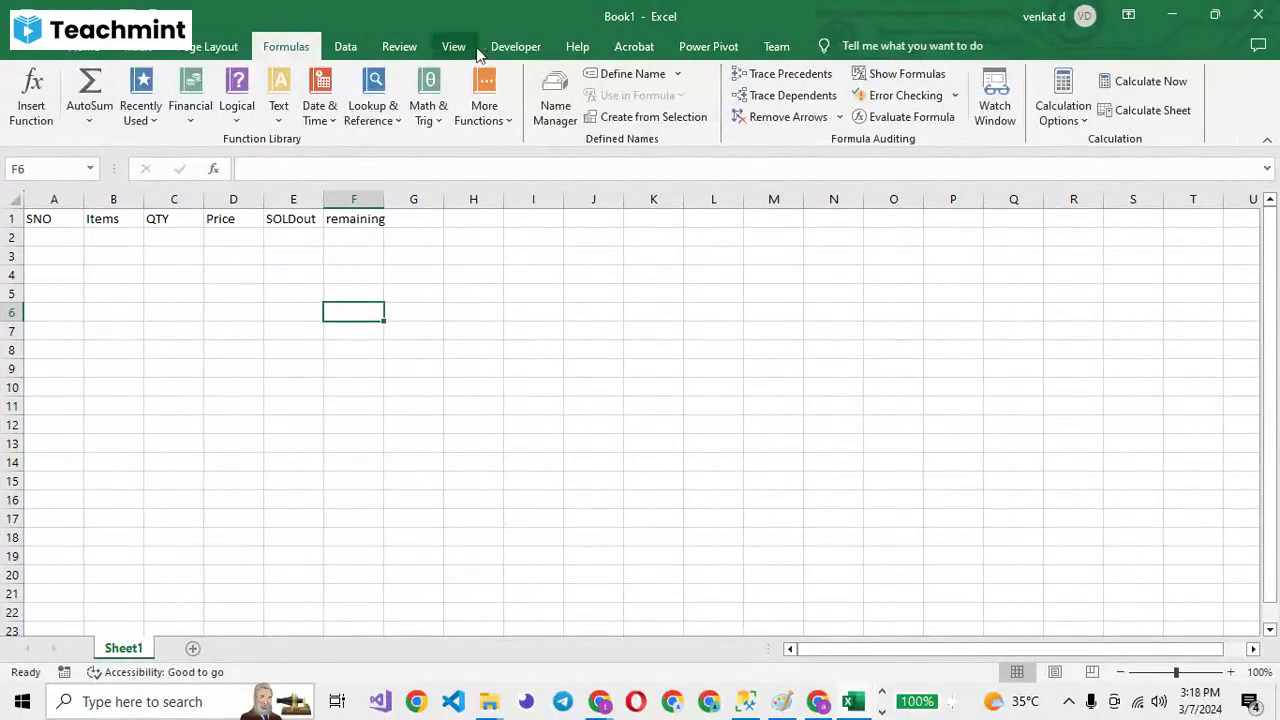
click(512, 47)
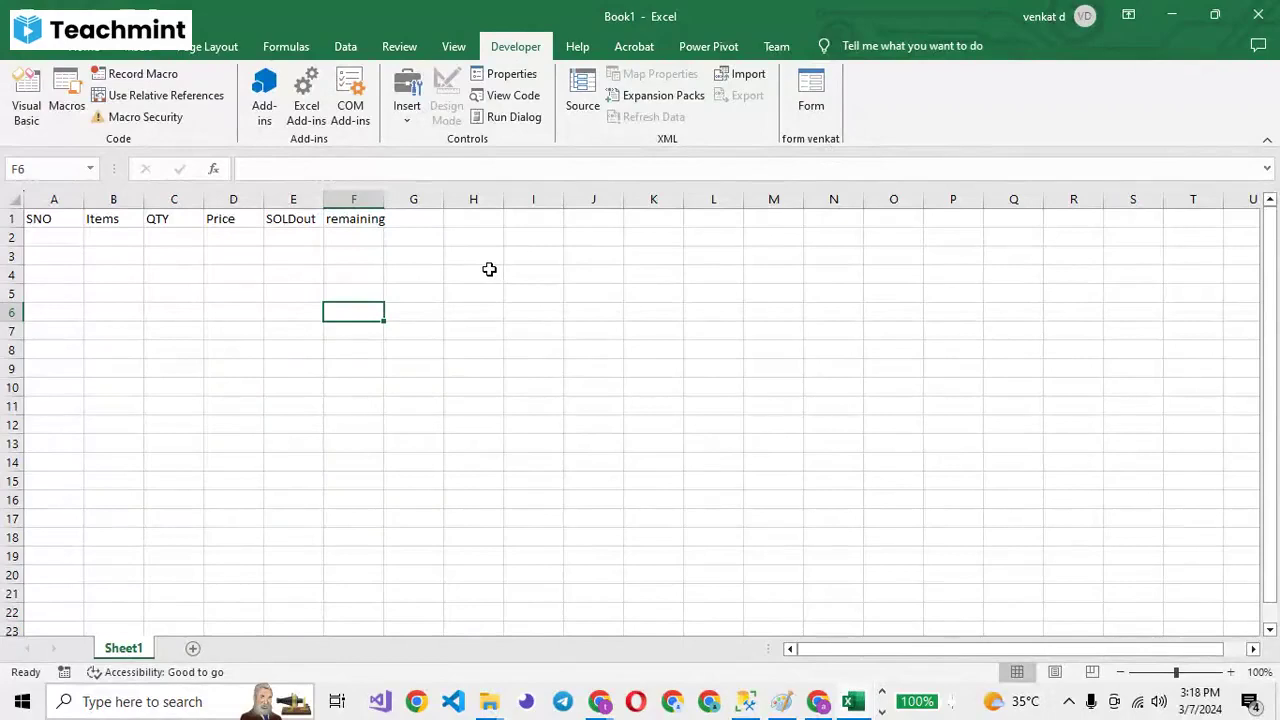
Select headers A1:F1, open the data form with row 1 as labels, then close it.
drag(40, 219, 372, 221)
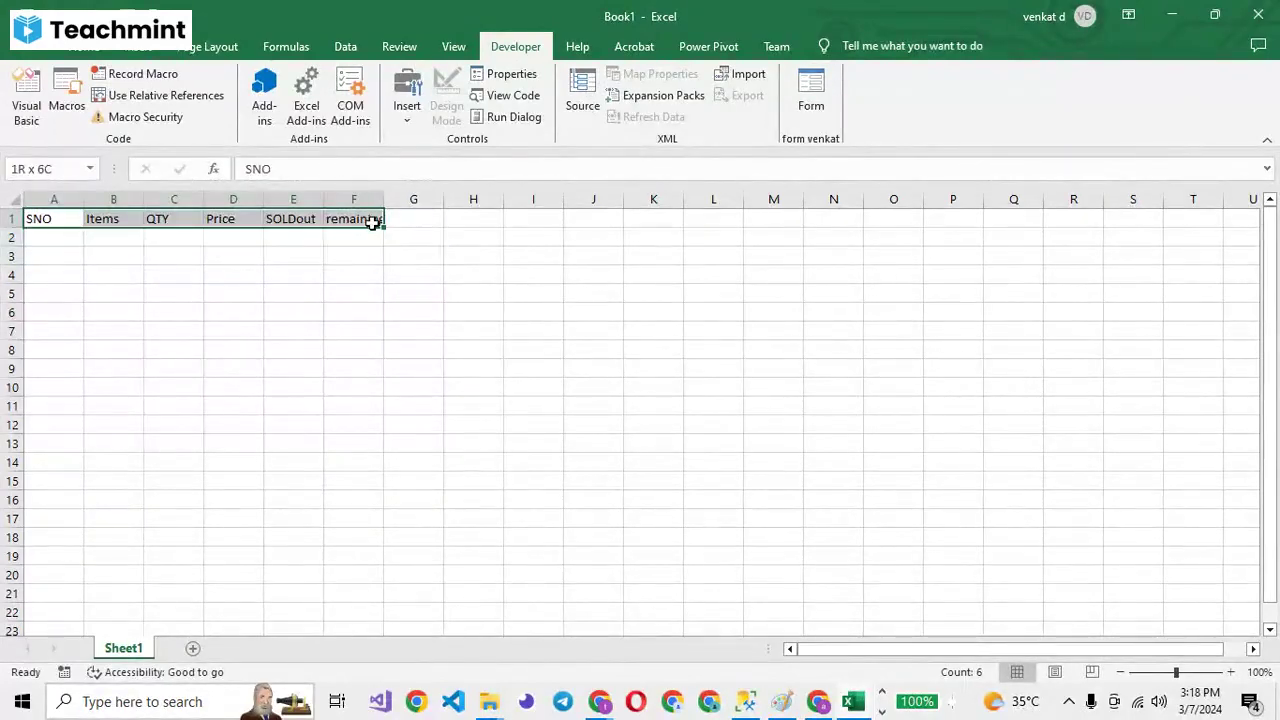
click(811, 95)
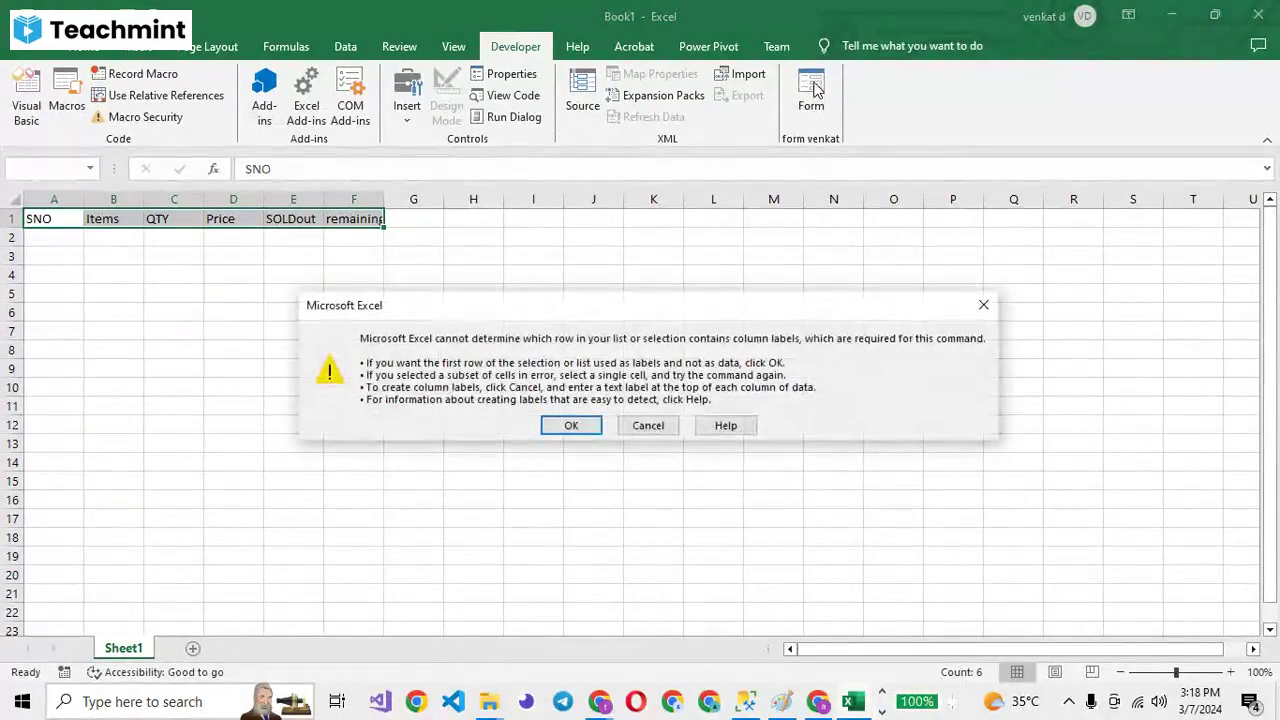
click(560, 425)
click(652, 203)
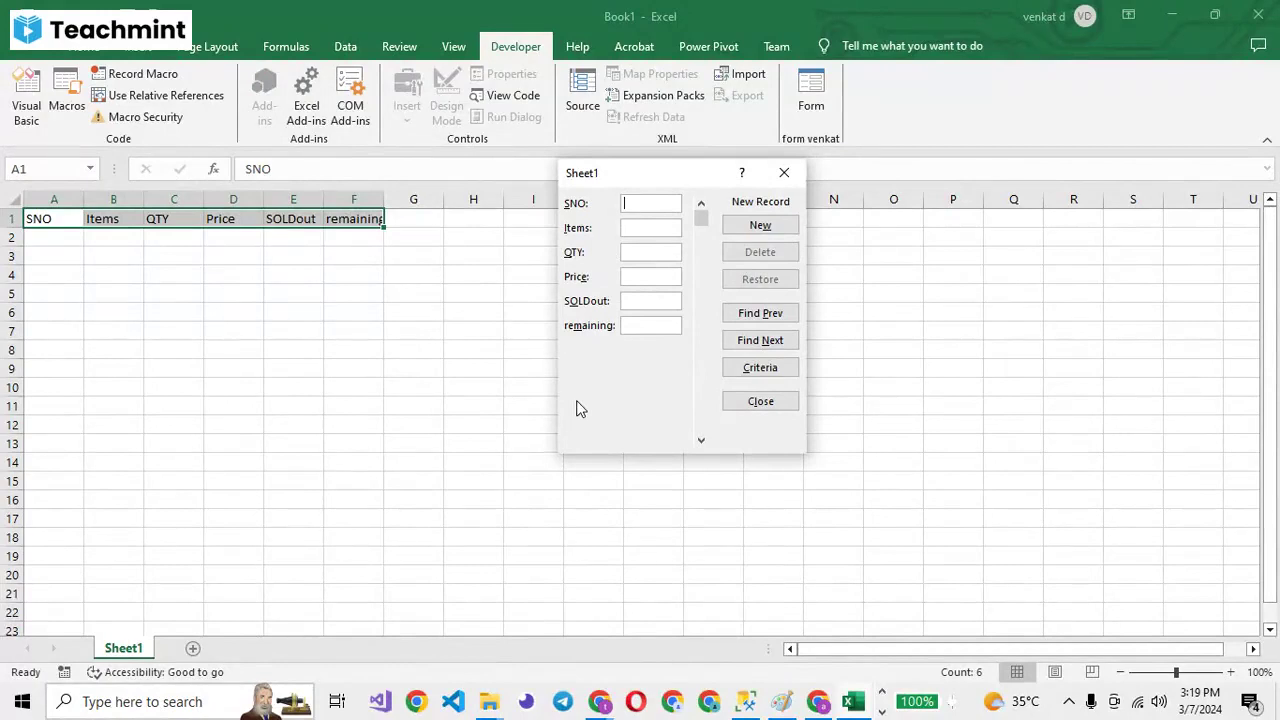
click(784, 172)
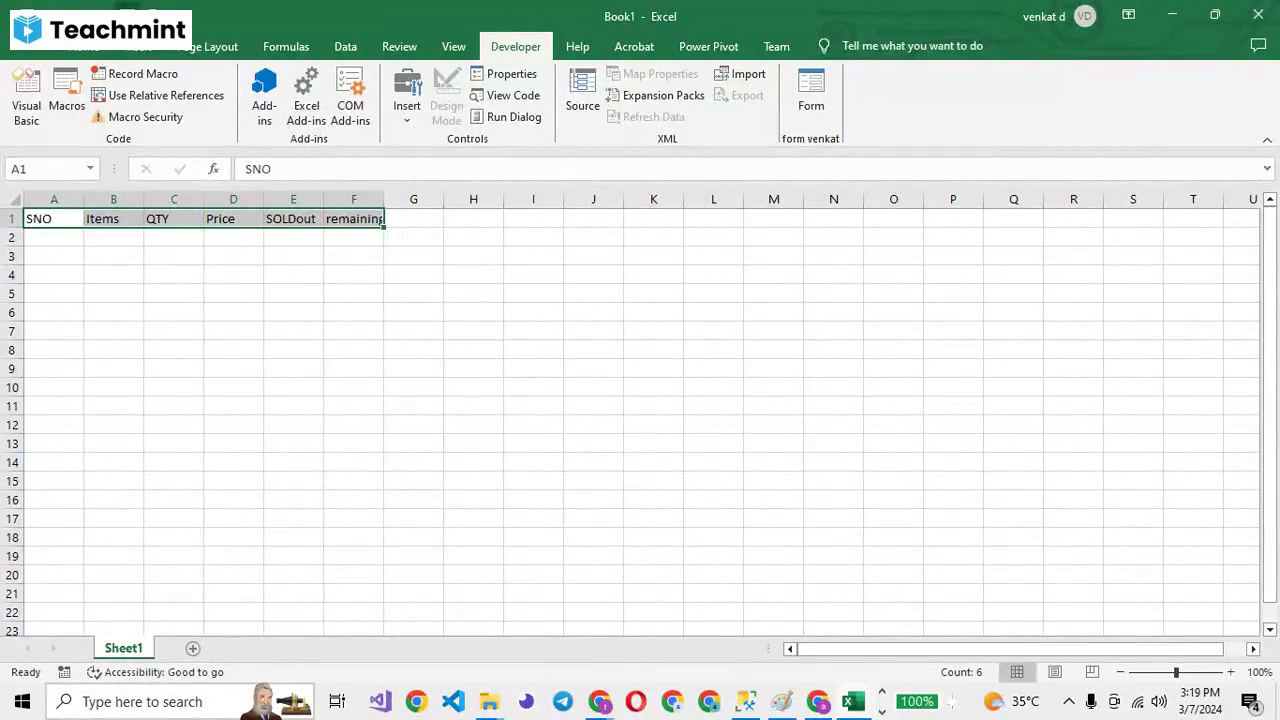
Reopen the data form, accept the column-label prompt, and close it again.
click(141, 46)
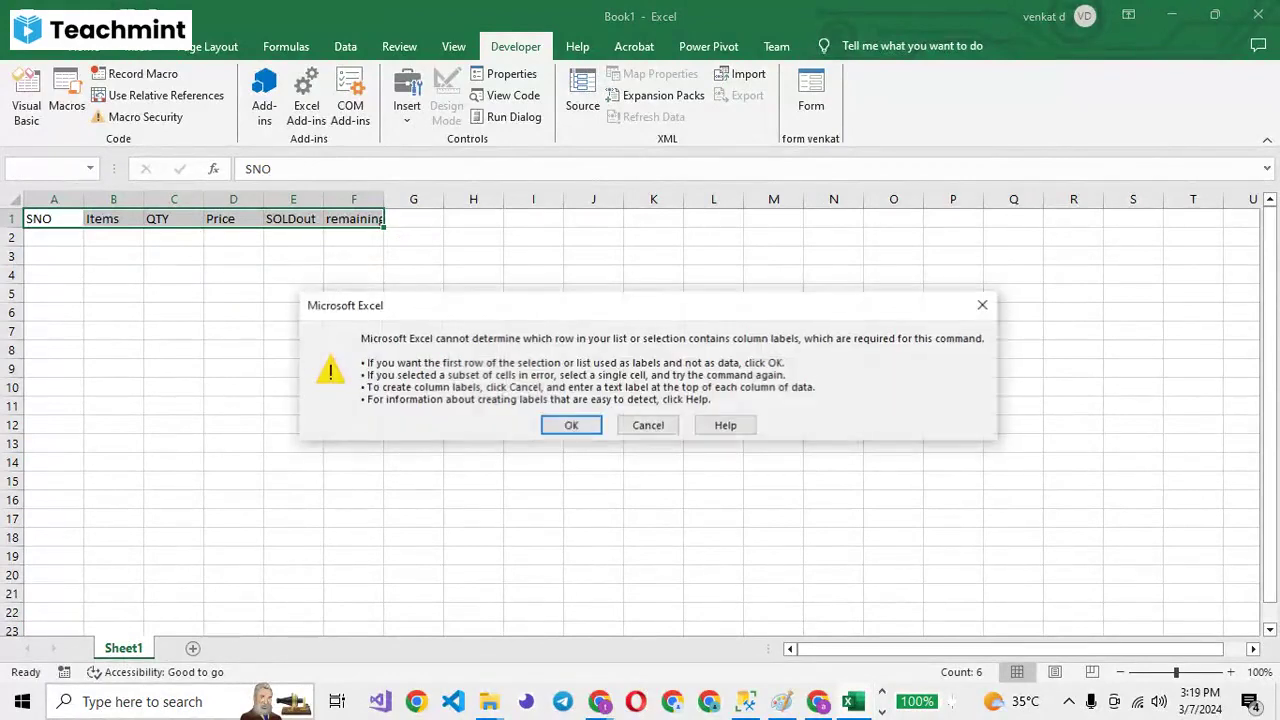
click(571, 426)
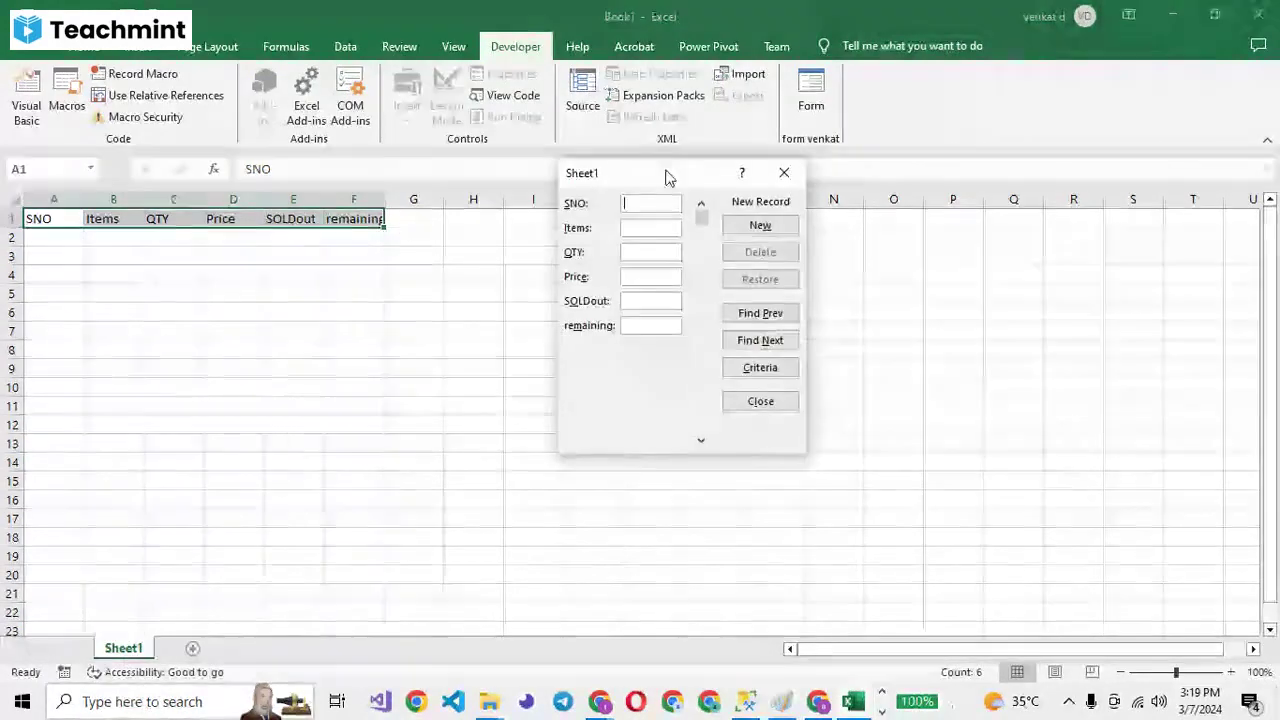
click(784, 173)
click(134, 48)
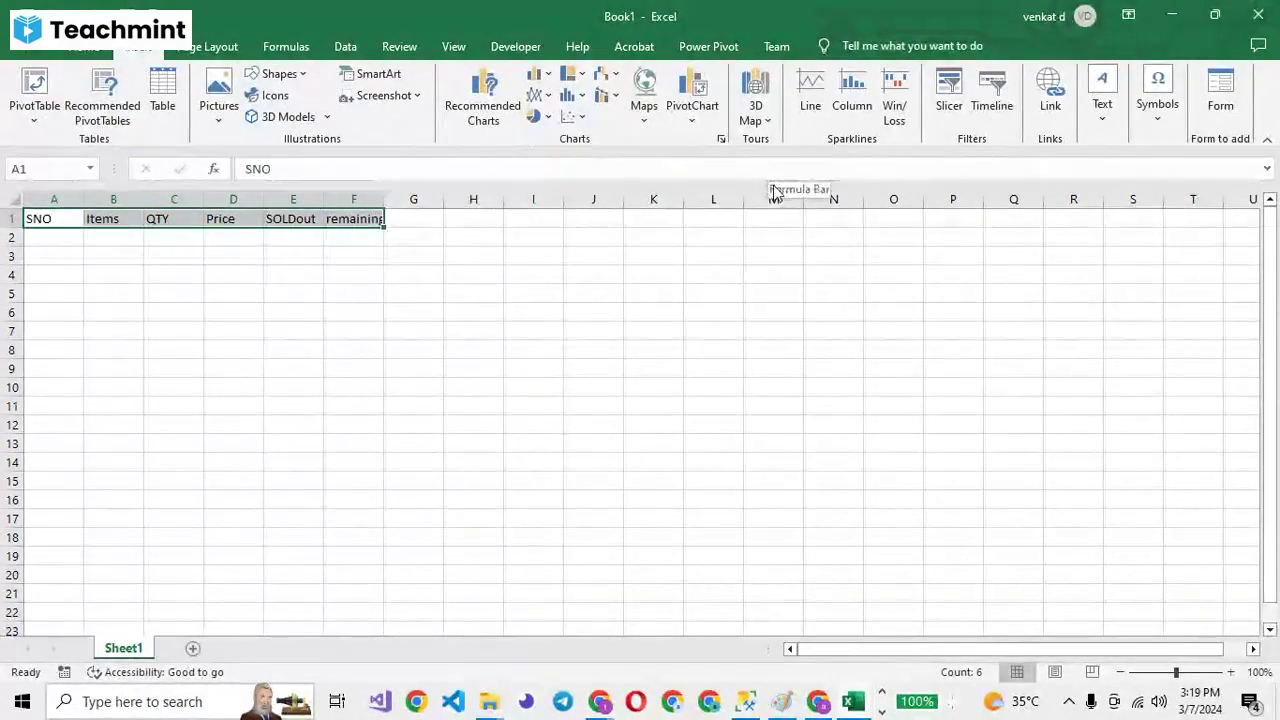
Open and close the data form from the Insert tab's Form button, then show Developer.
click(1227, 93)
click(572, 426)
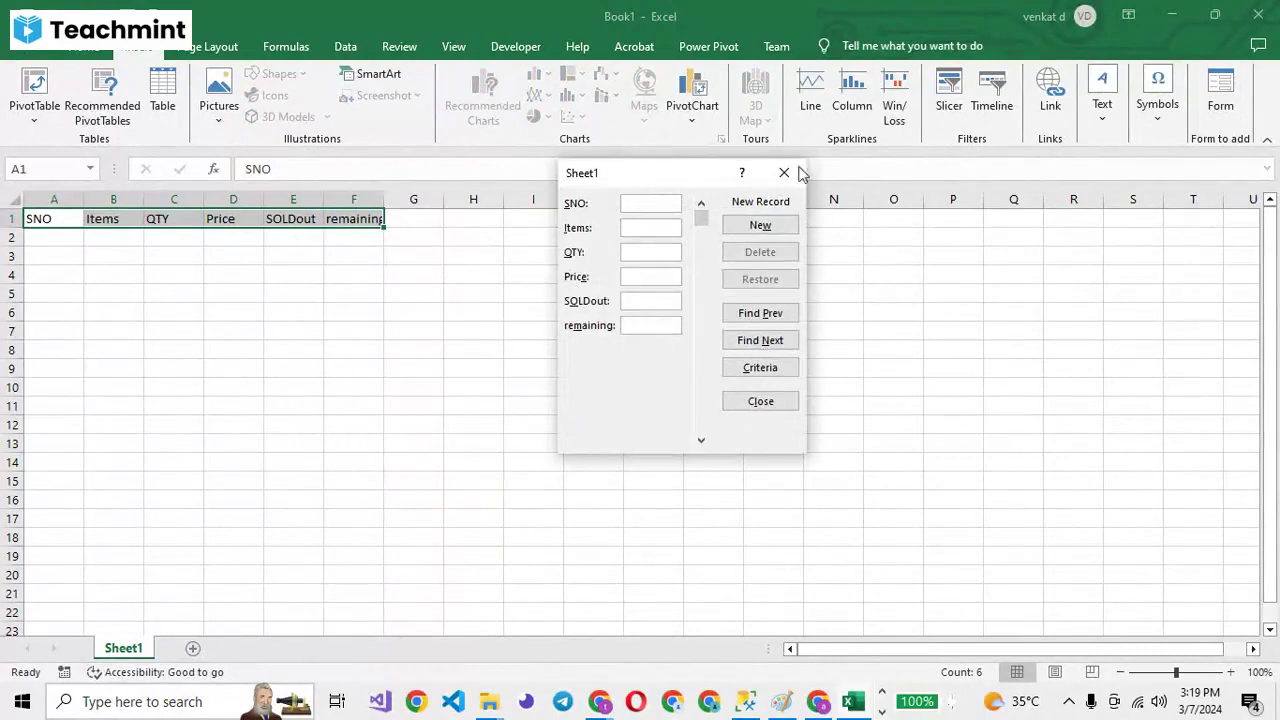
click(784, 172)
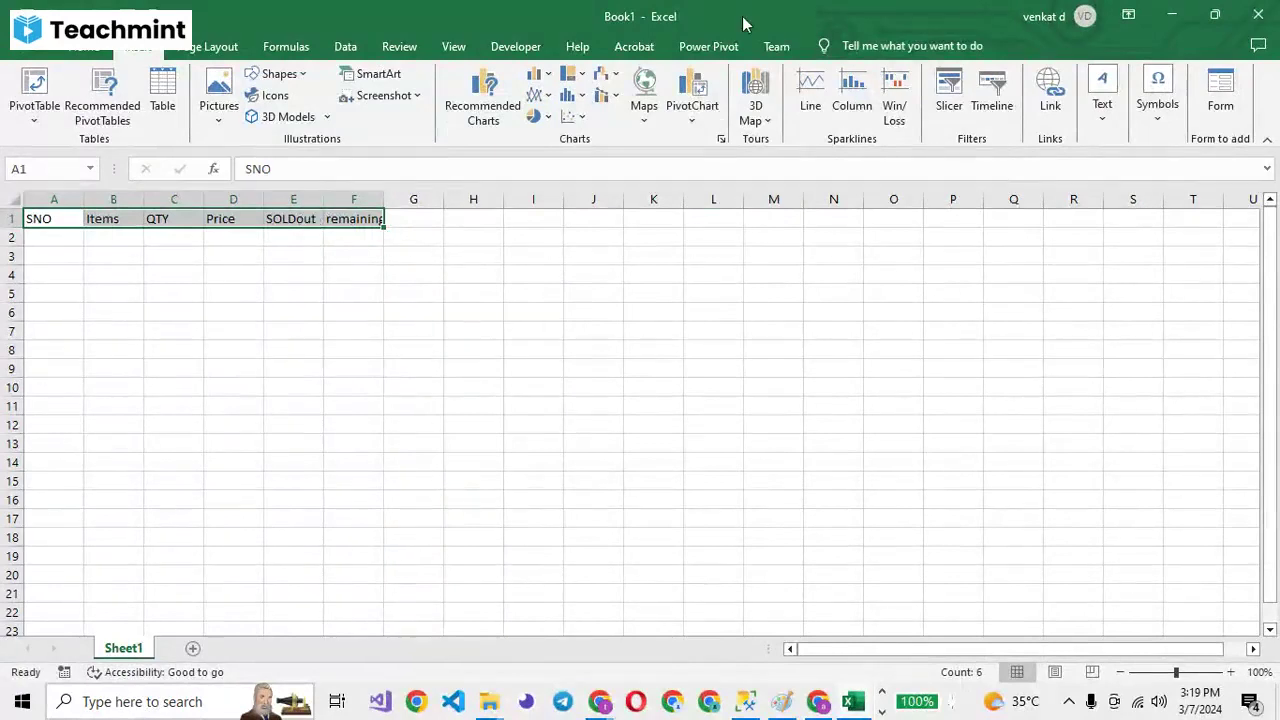
click(513, 50)
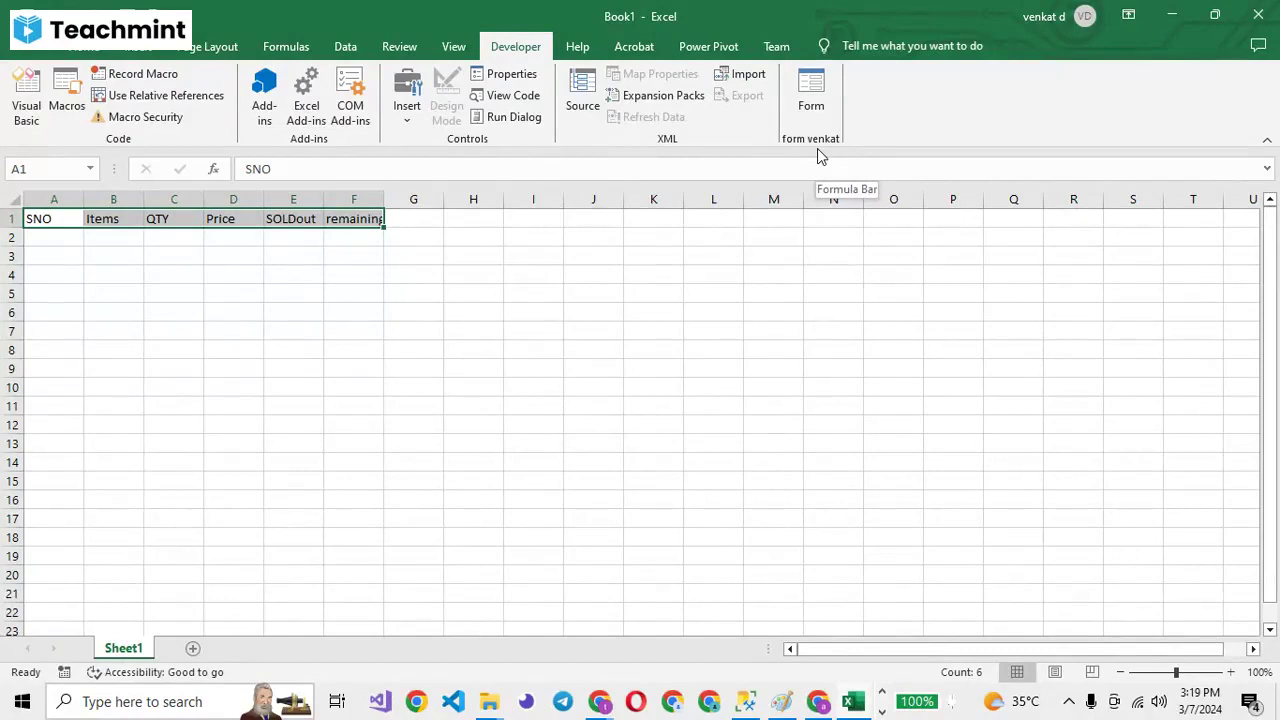
Enter record SNO 01, cells, QTY 500, Price 15, SOLDout 25 in the data form and add it.
click(813, 88)
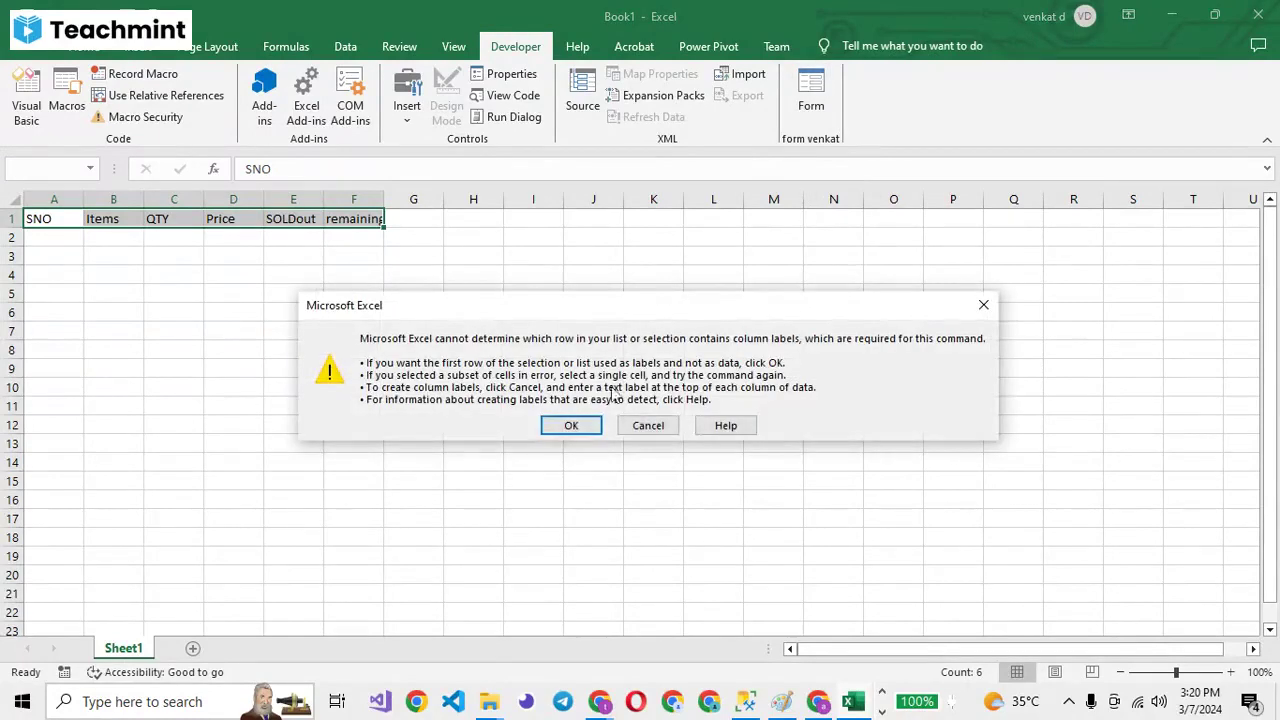
click(578, 426)
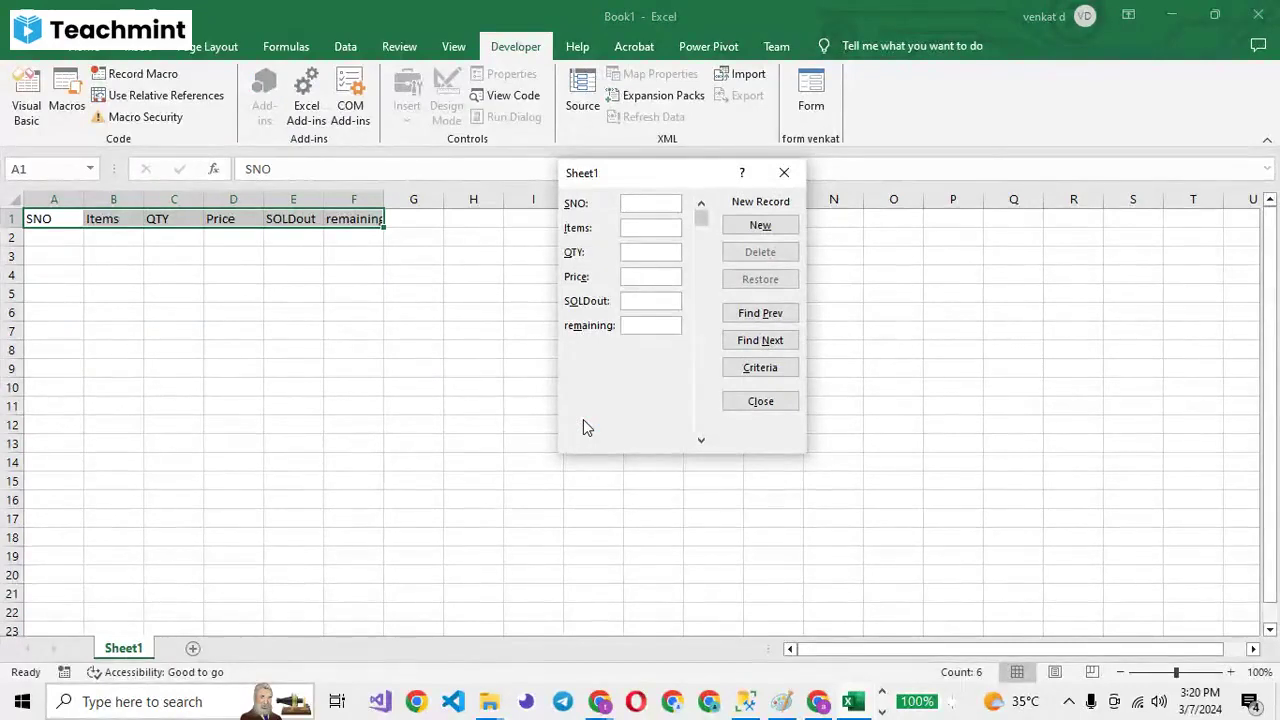
text(01)
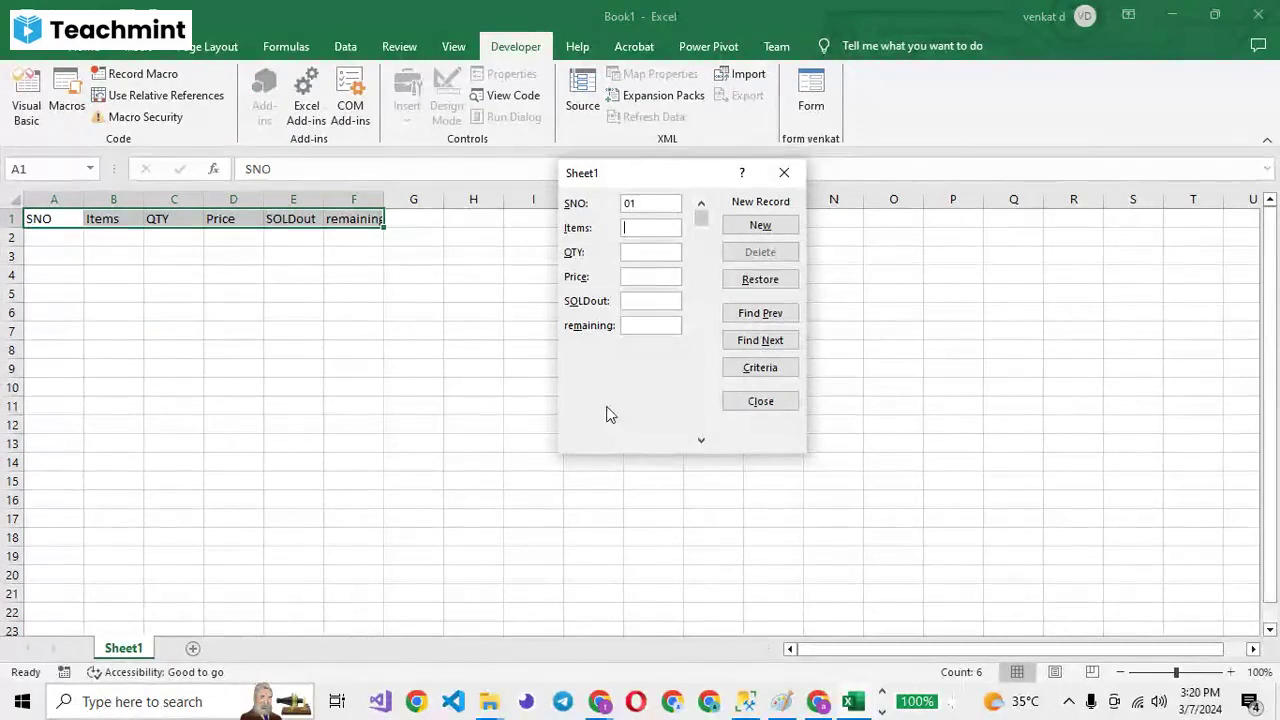
key(Tab)
text(cell)
text(s)
key(Tab)
text(50)
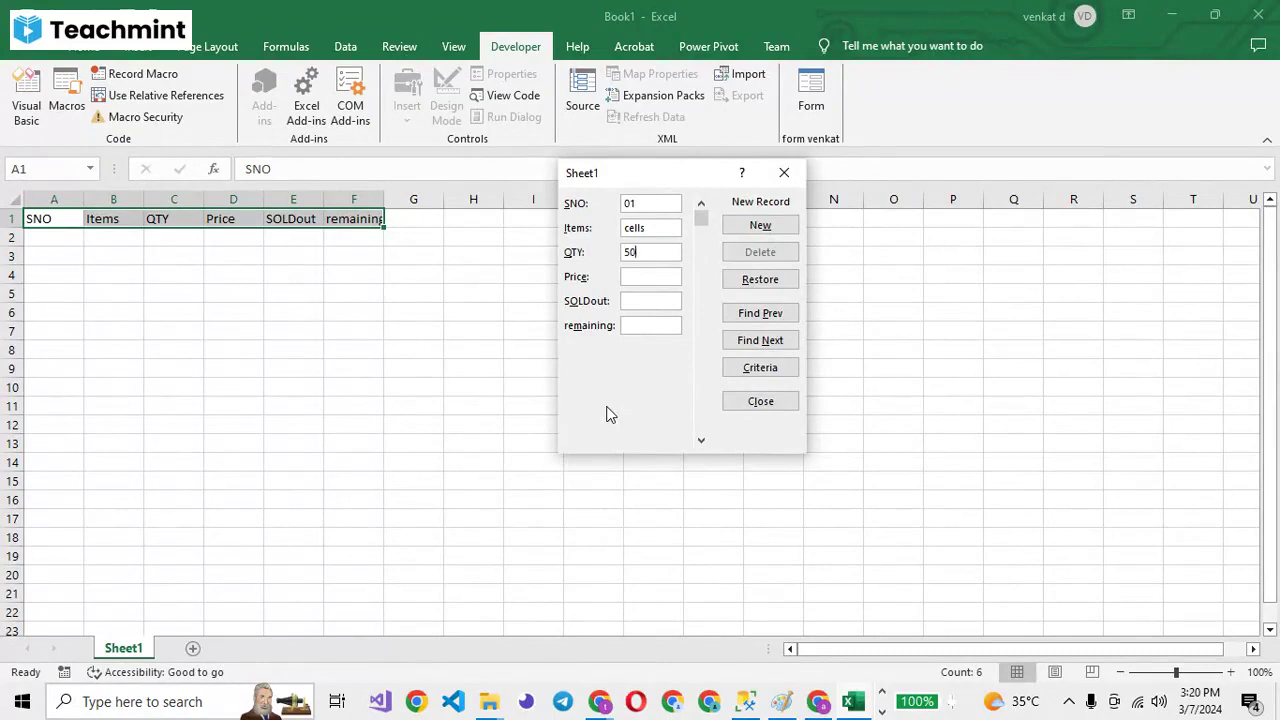
text(0)
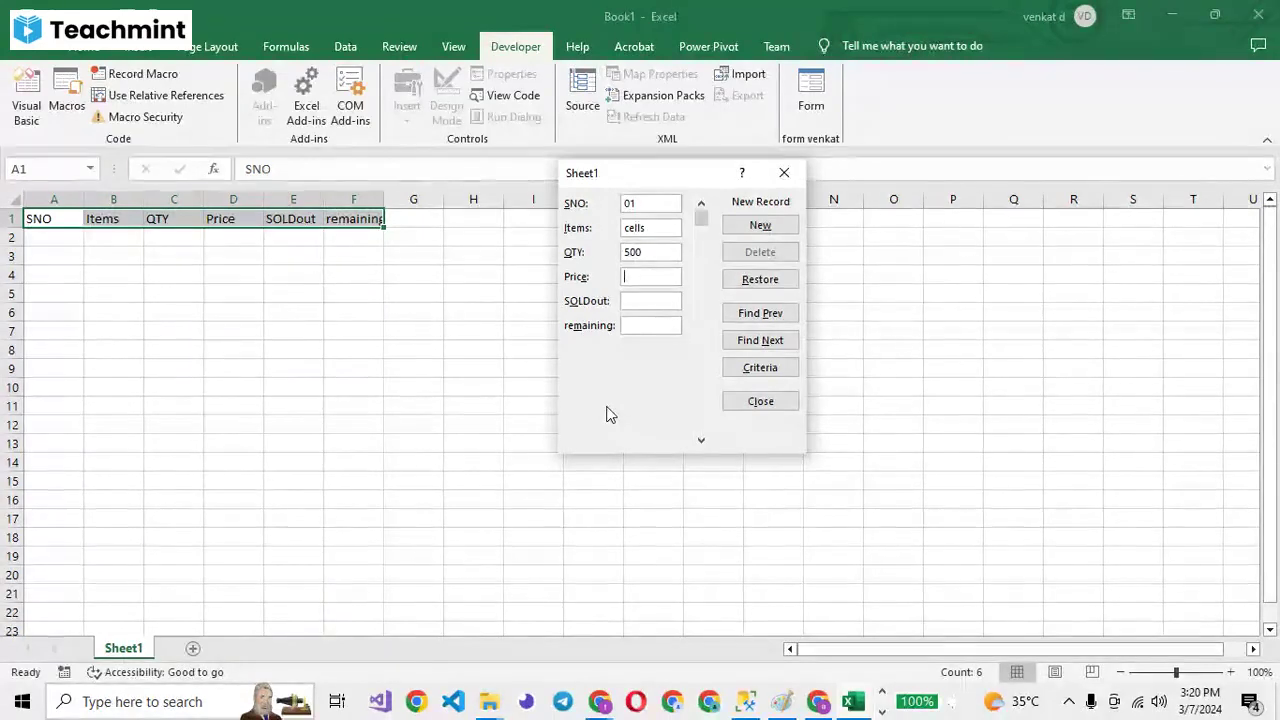
key(Tab)
text(15)
key(Tab)
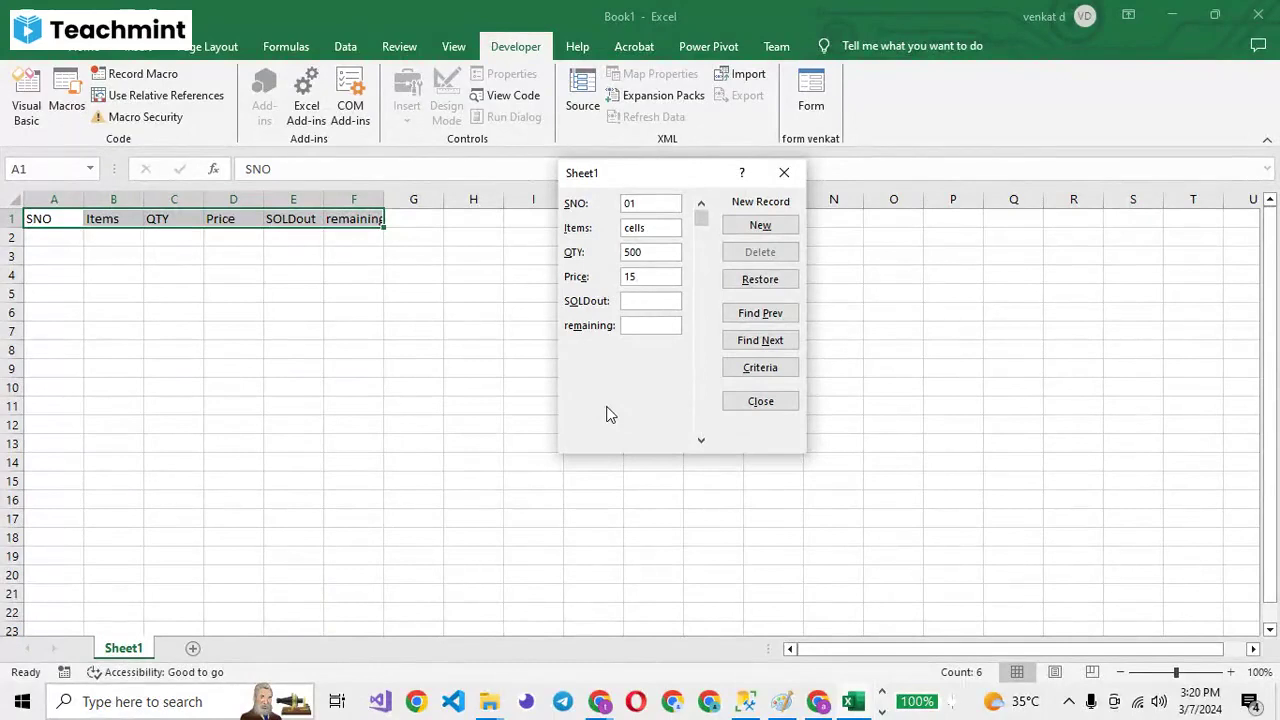
text(250)
key(BackSpace)
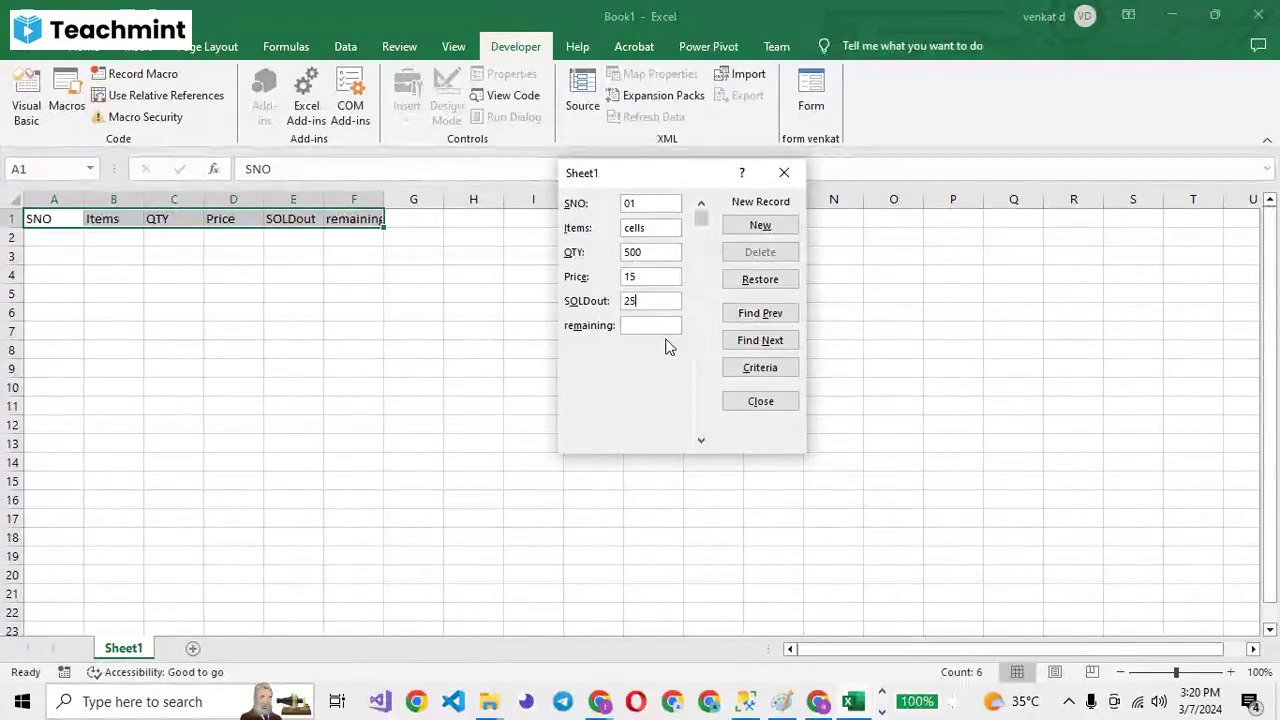
click(760, 225)
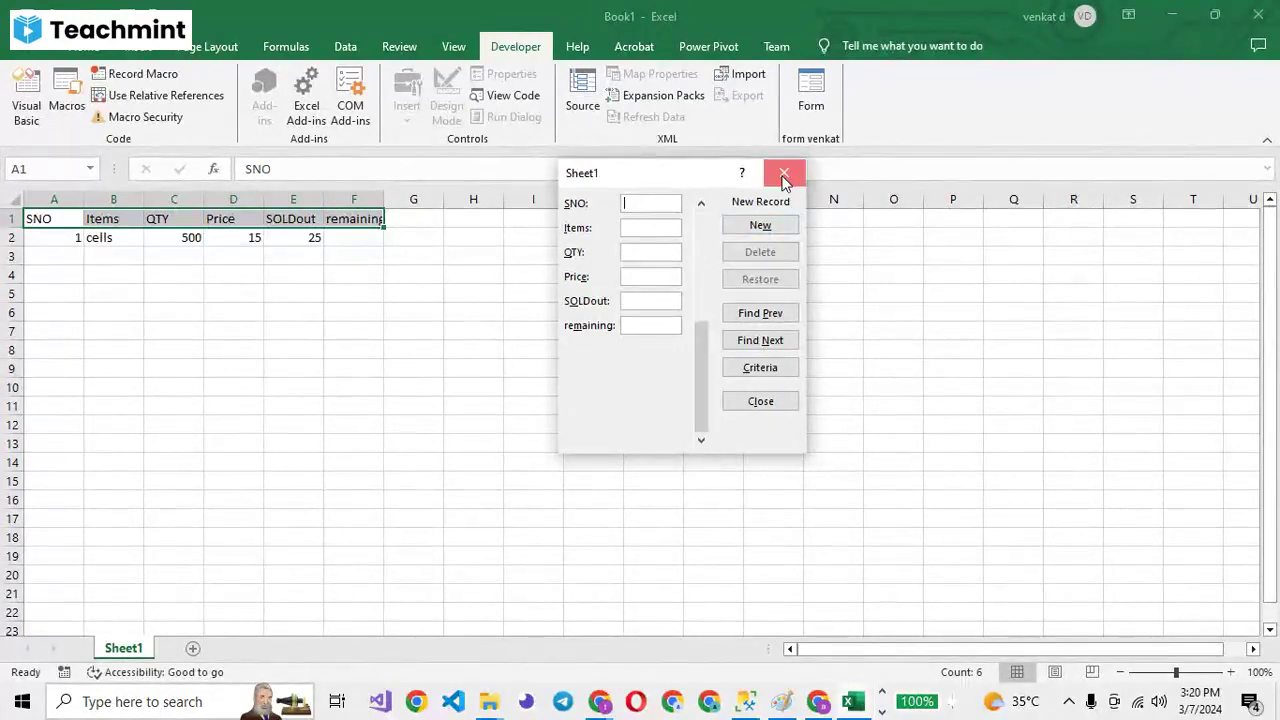
click(783, 177)
Enter the formula =C2-E2 in F2 to compute the remaining quantity.
click(342, 233)
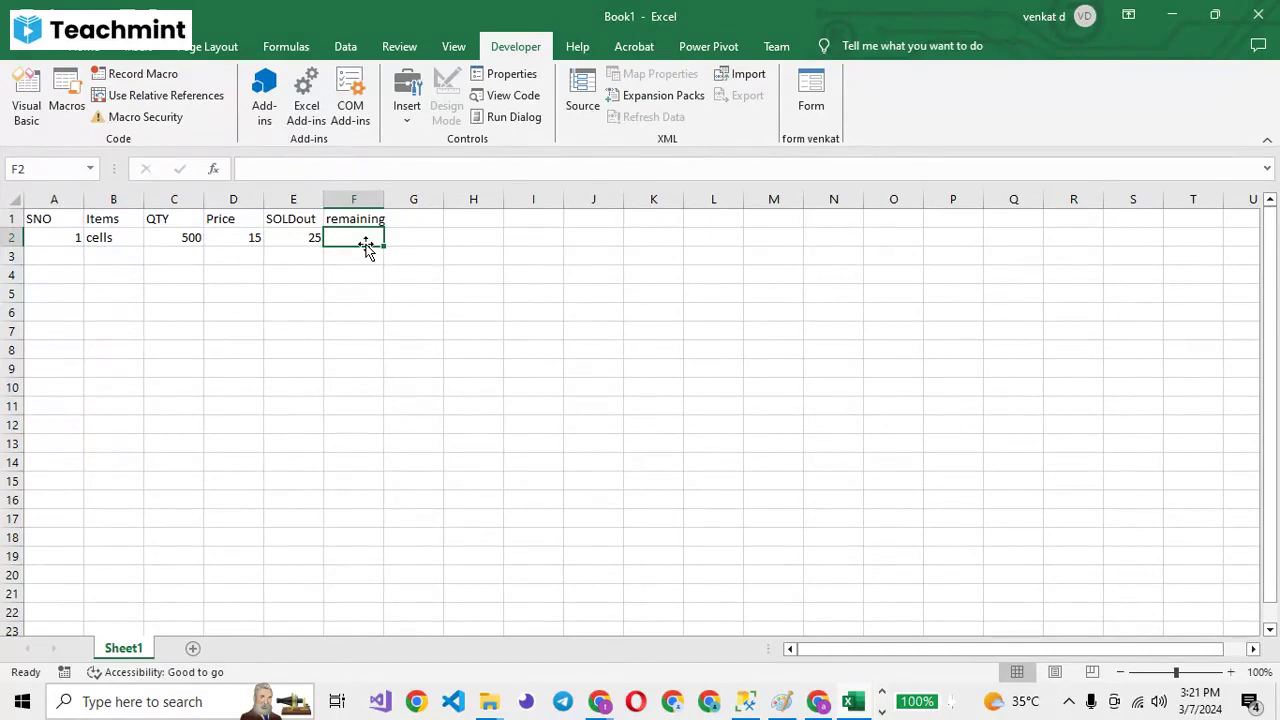
text(=)
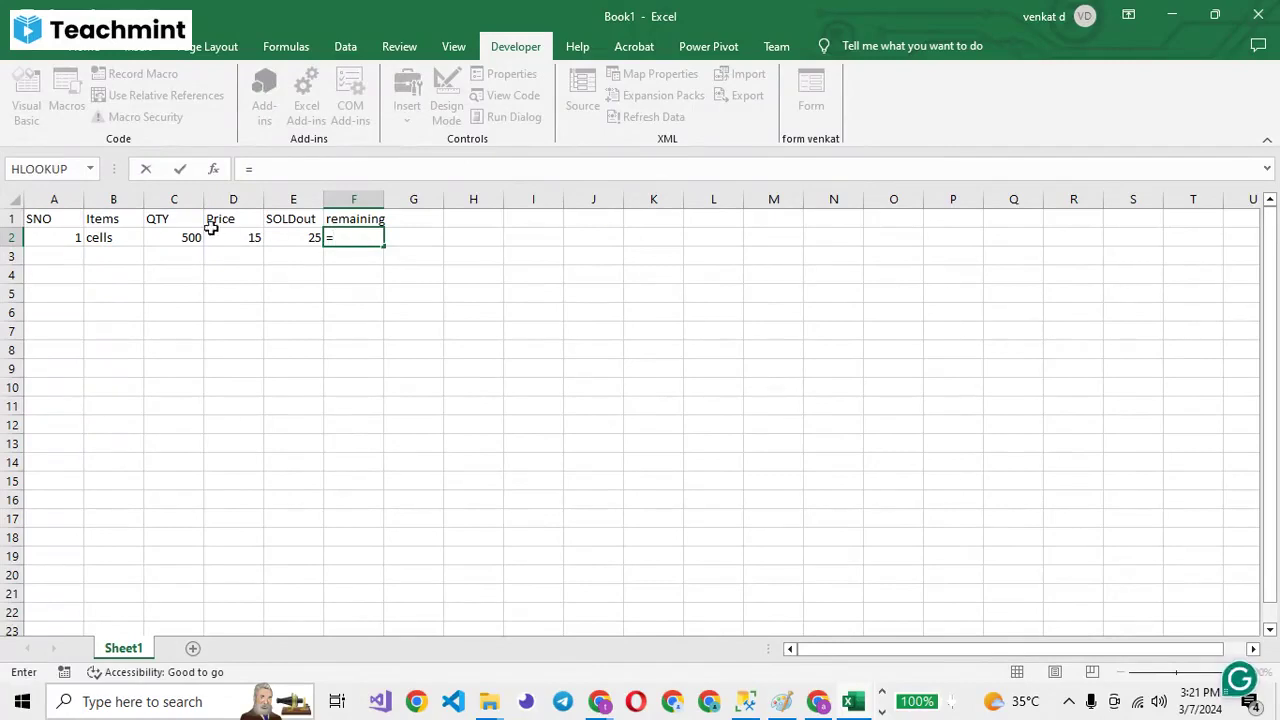
click(179, 234)
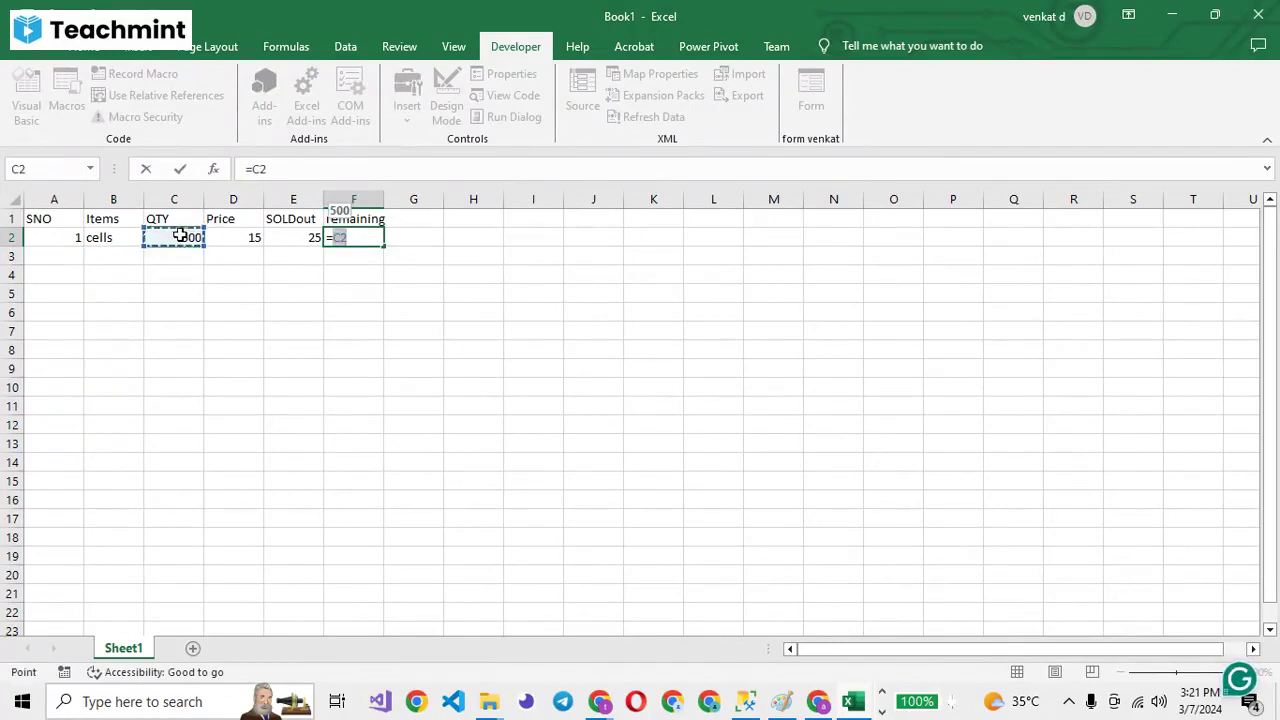
text(-)
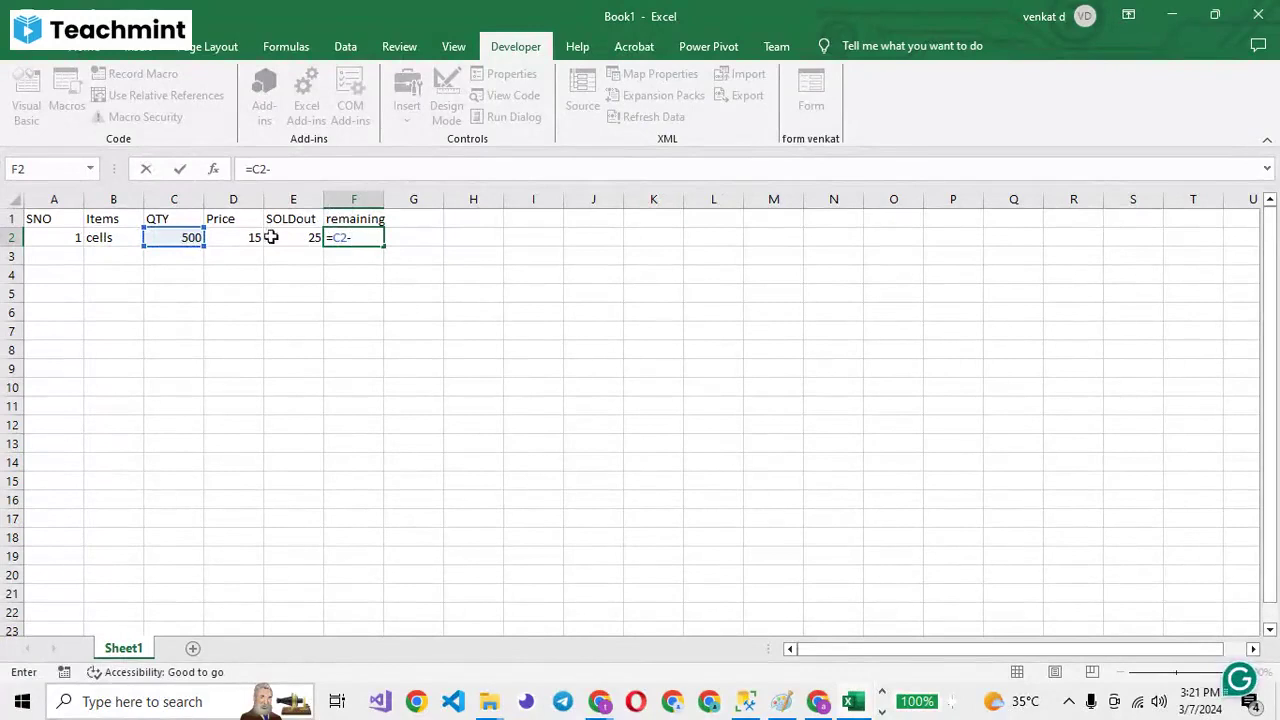
click(302, 237)
key(Return)
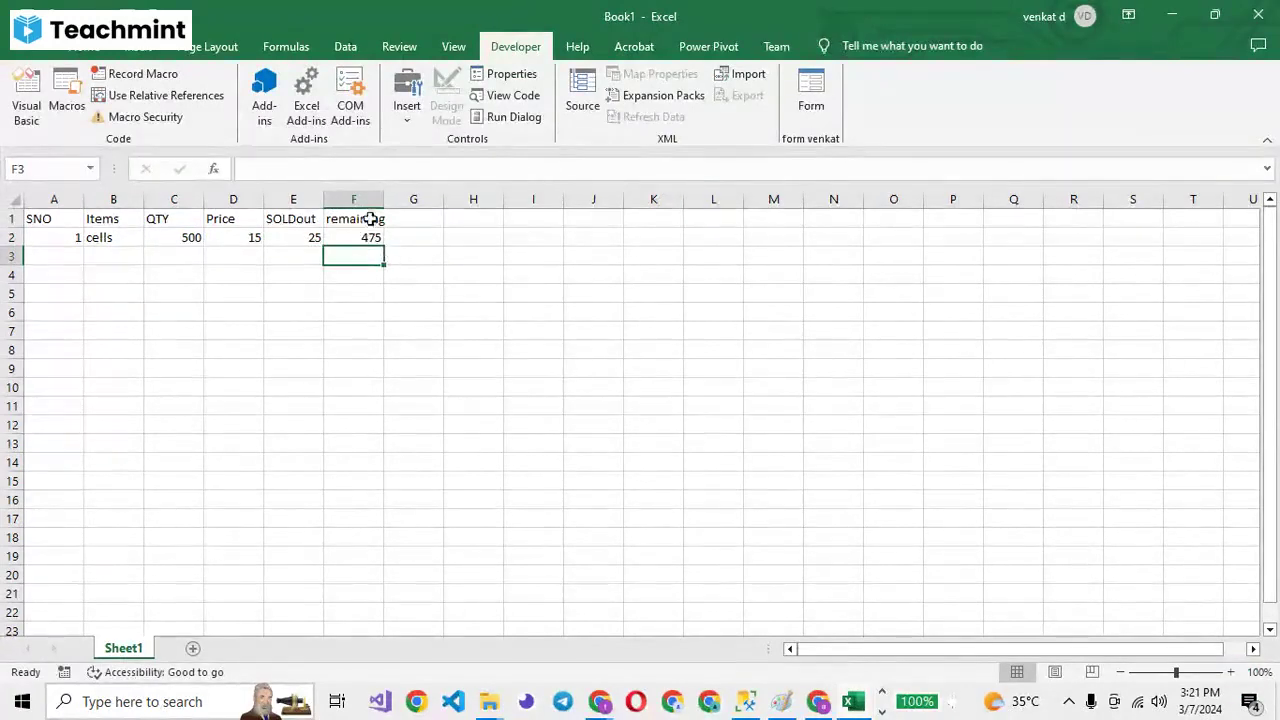
Rename header F1 to 'remaining Qty' and autofit column F to fit it.
click(372, 217)
double_click(372, 217)
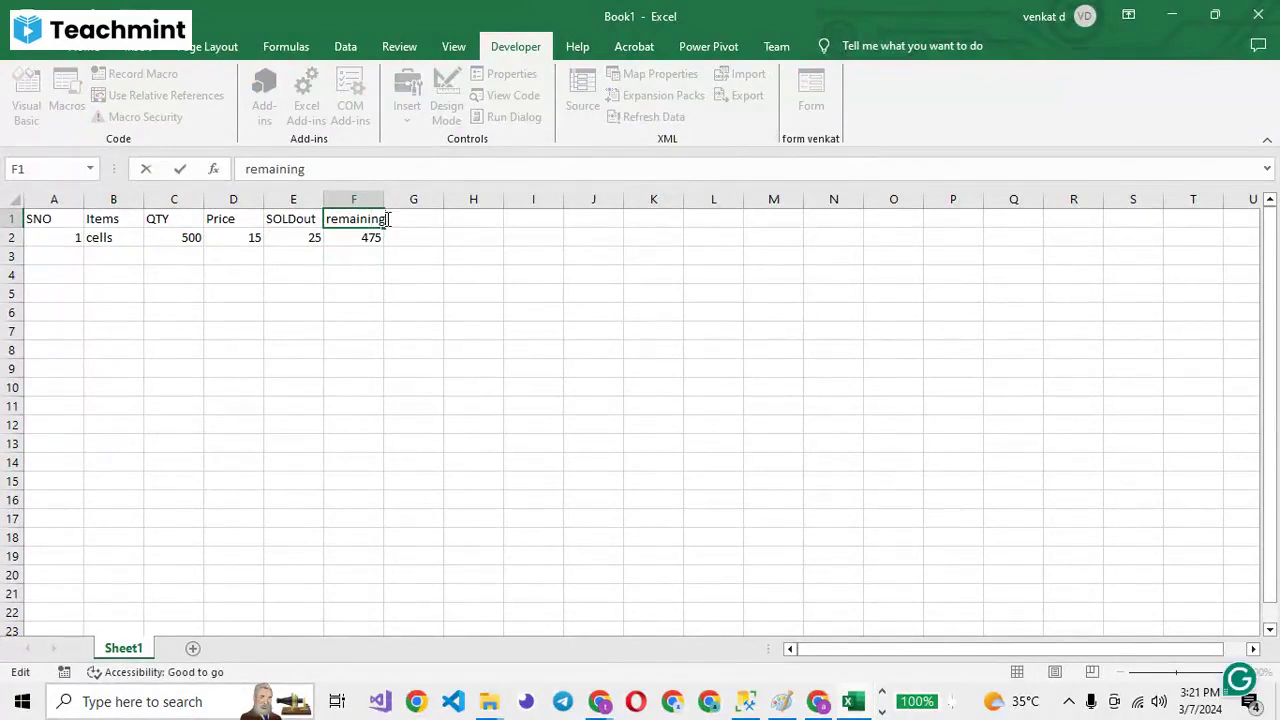
text( Q)
text(ty)
key(ctrl+Return)
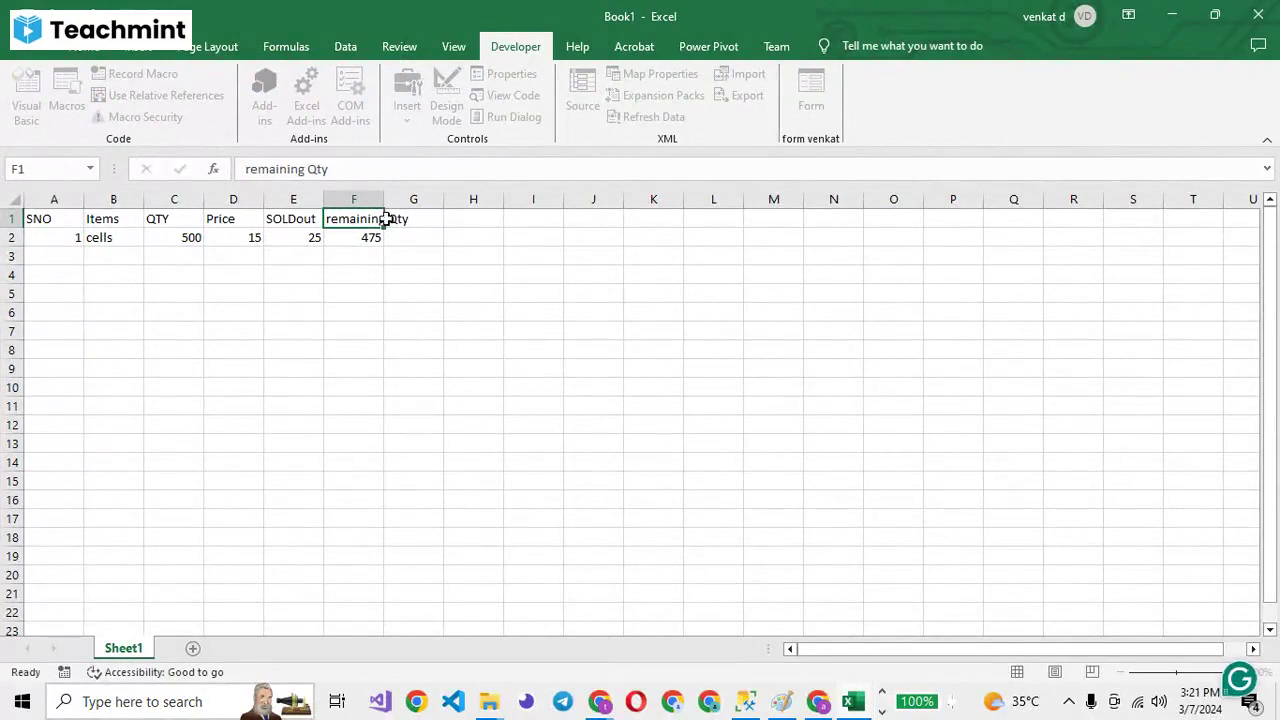
key(Return)
double_click(383, 199)
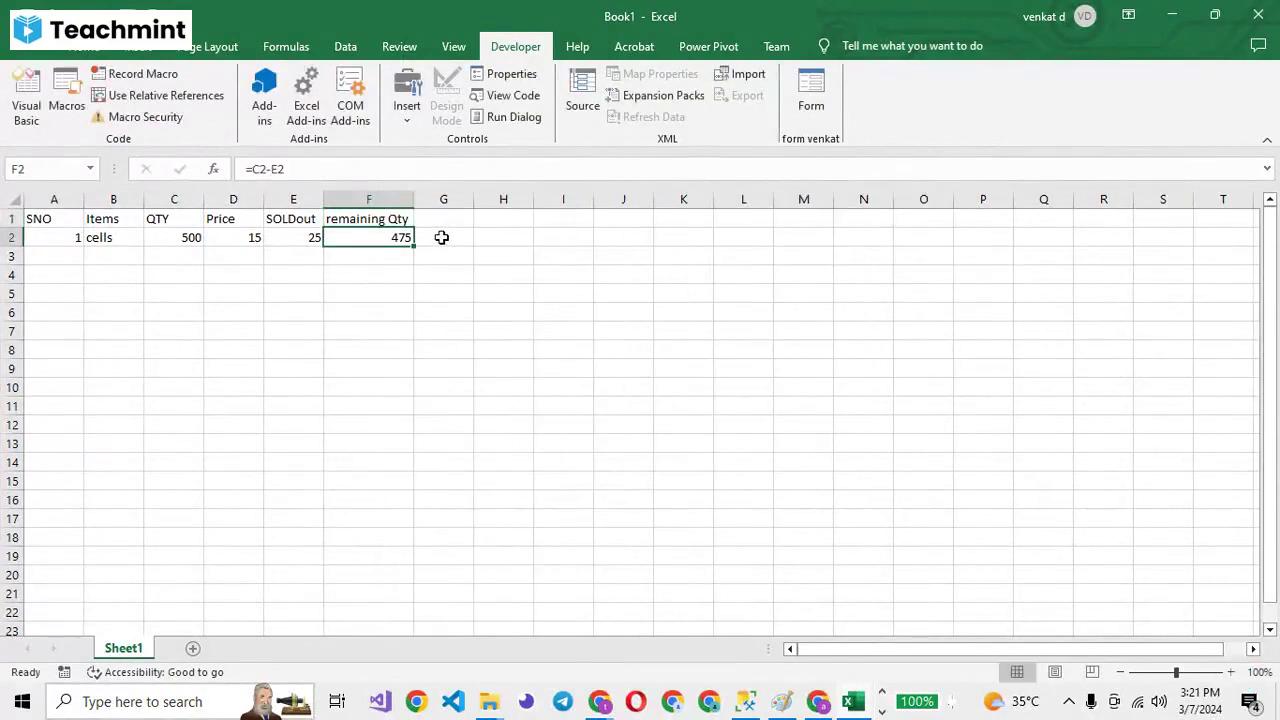
click(441, 237)
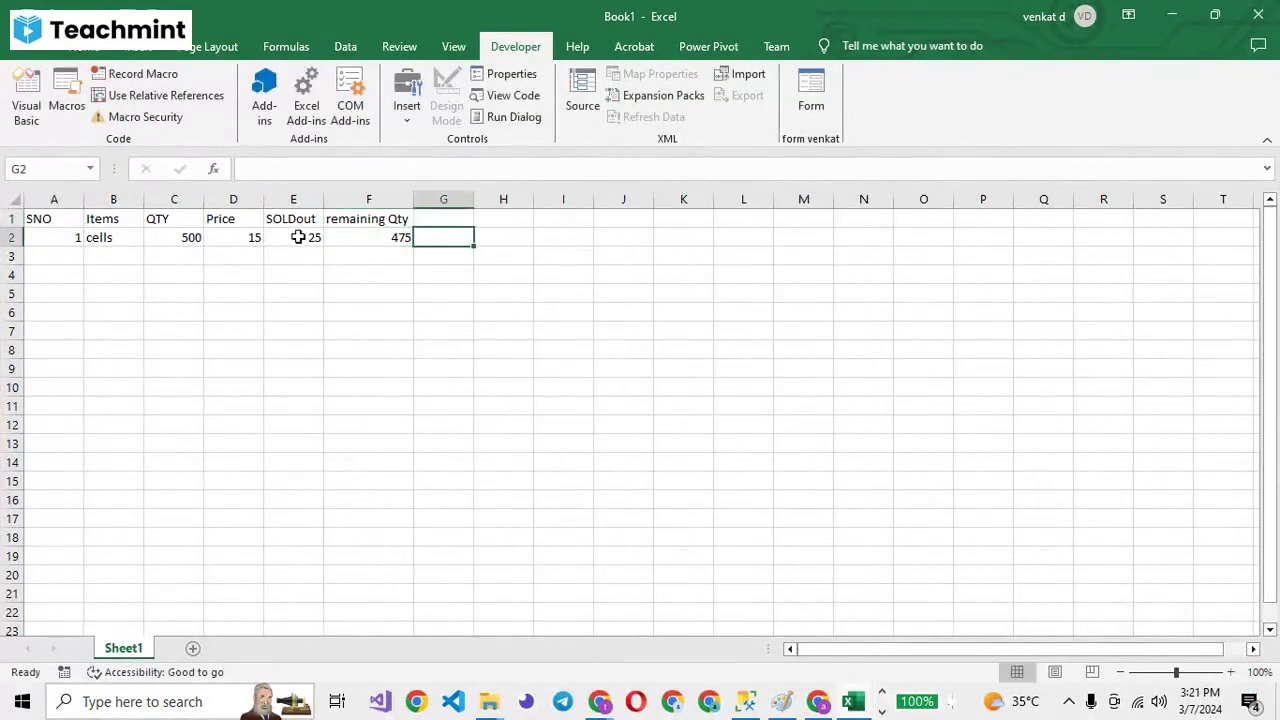
Center the data range A2:F18 both horizontally and vertically.
mouse_move(40, 231)
mouse_down()
mouse_move(418, 312)
mouse_move(405, 540)
mouse_up()
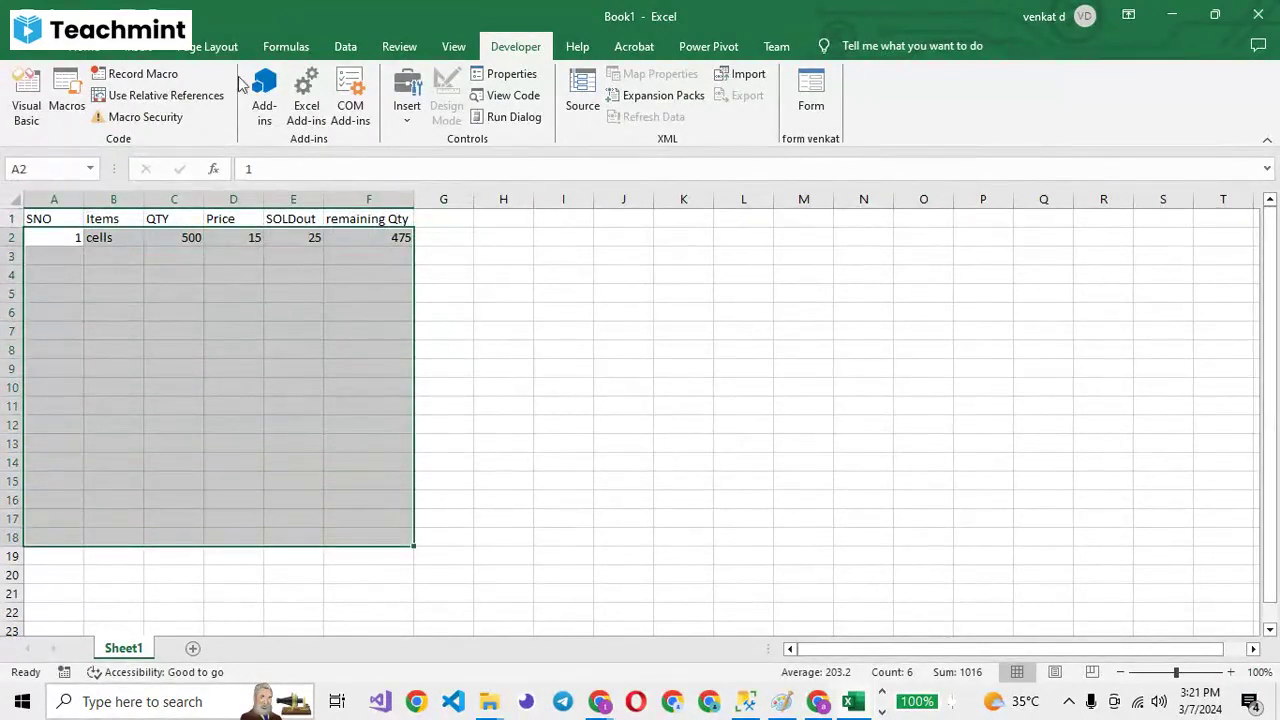
click(84, 47)
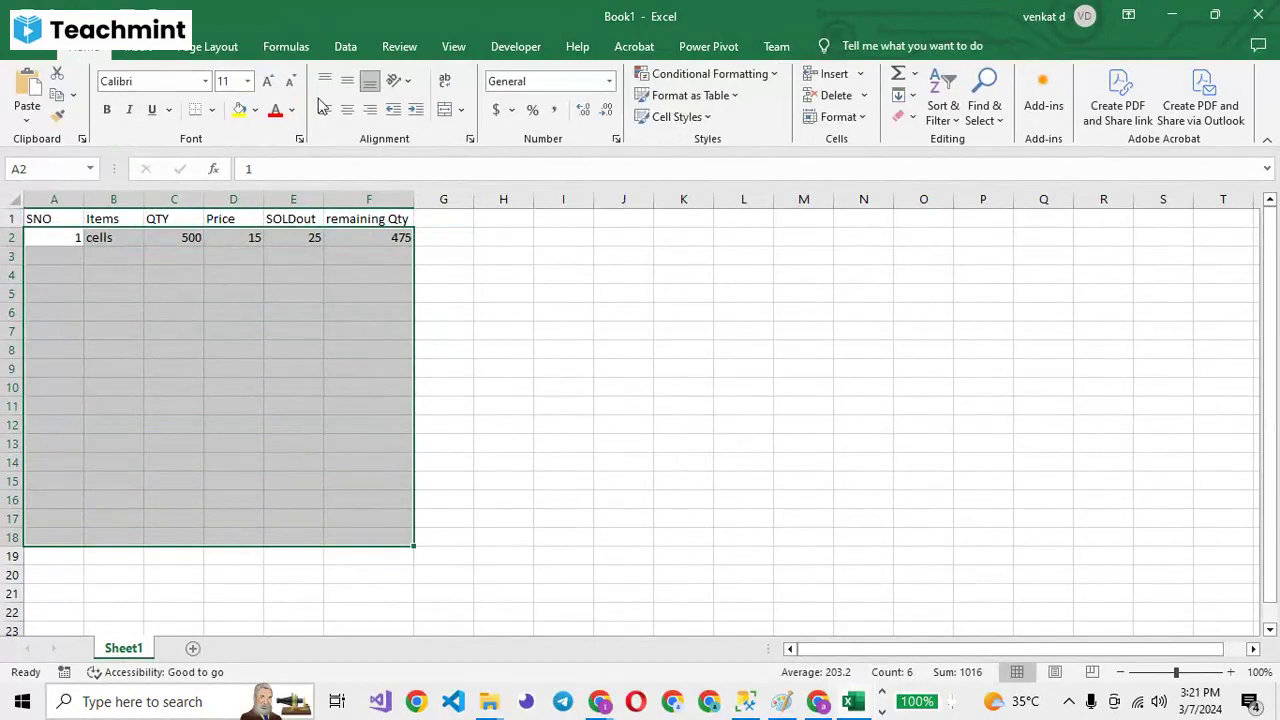
click(346, 110)
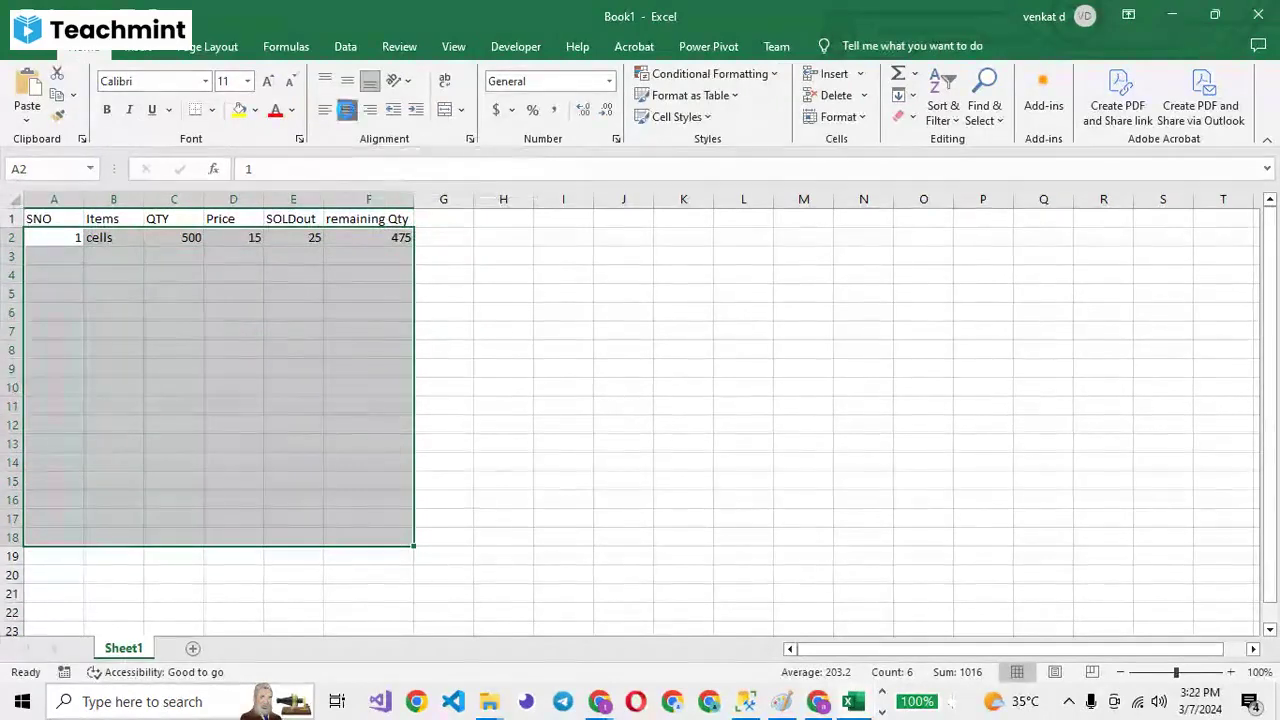
click(347, 80)
click(457, 309)
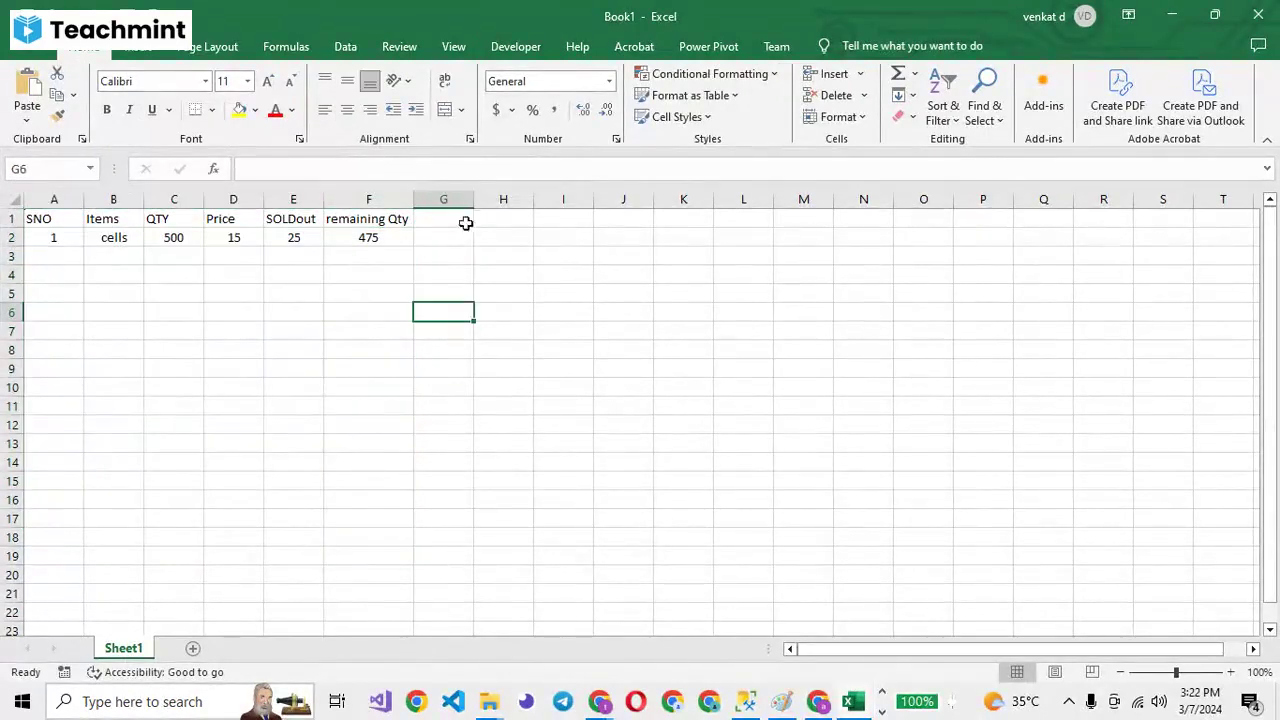
Add the header 'Sale Amount' in G1 and autofit column G.
click(449, 218)
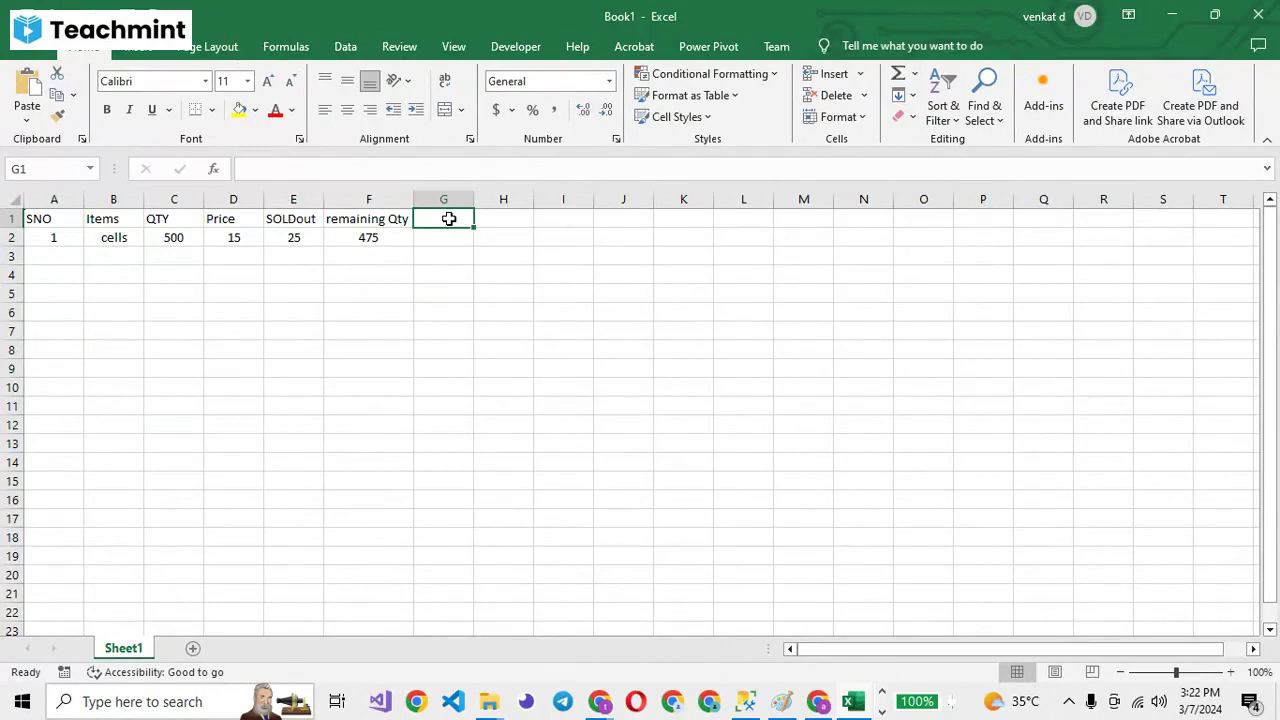
text(Sale Amount)
click(483, 280)
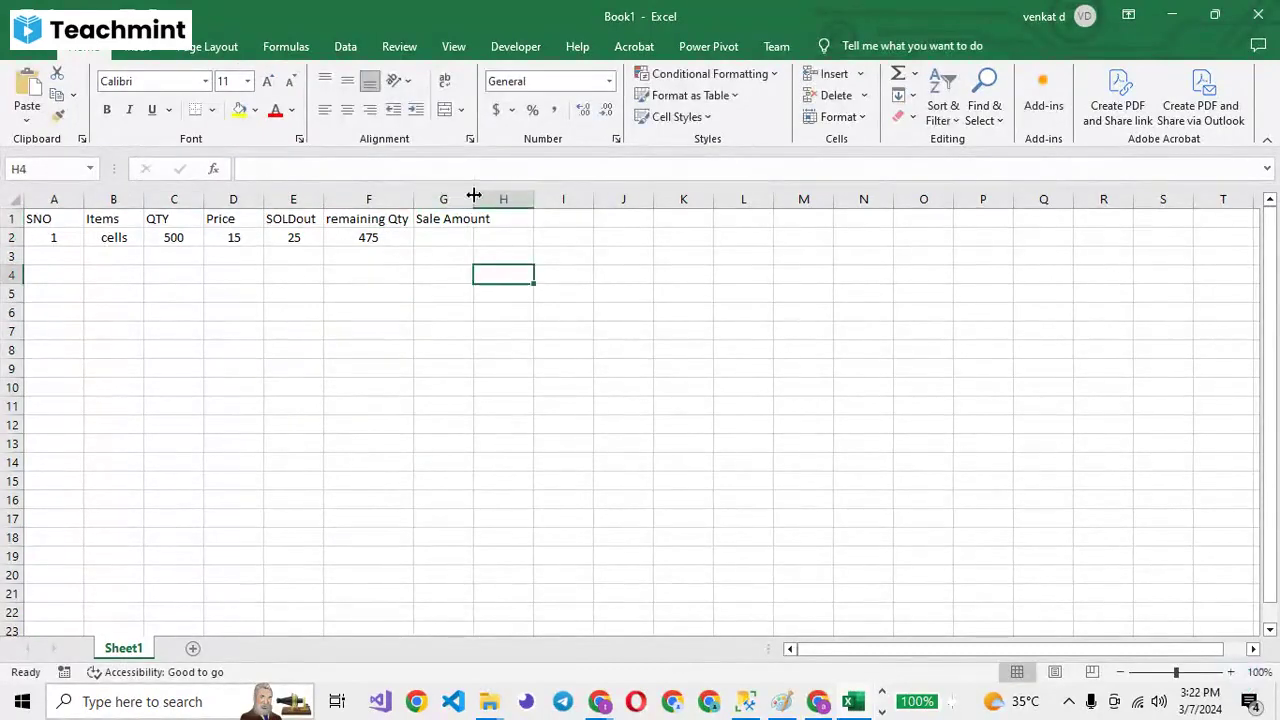
double_click(474, 195)
Enter the formula =E2*D2 in G2 to compute the sale amount.
click(473, 238)
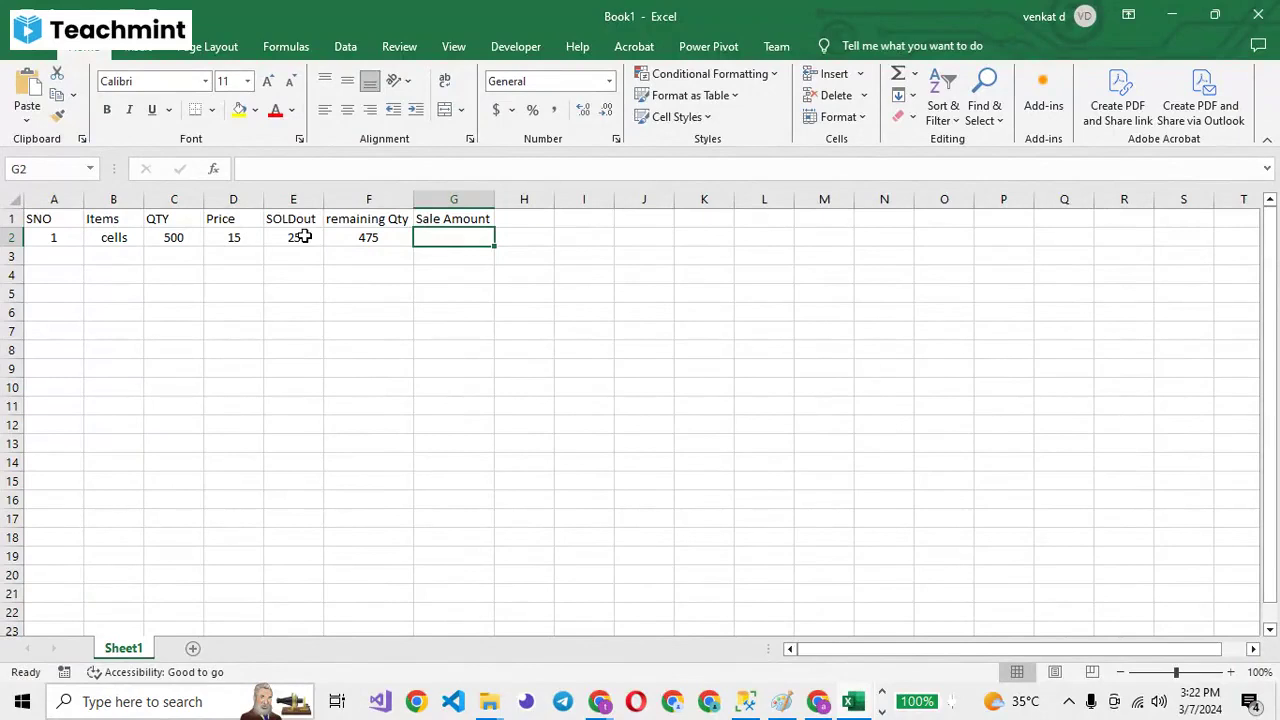
text(=)
click(304, 237)
text(*)
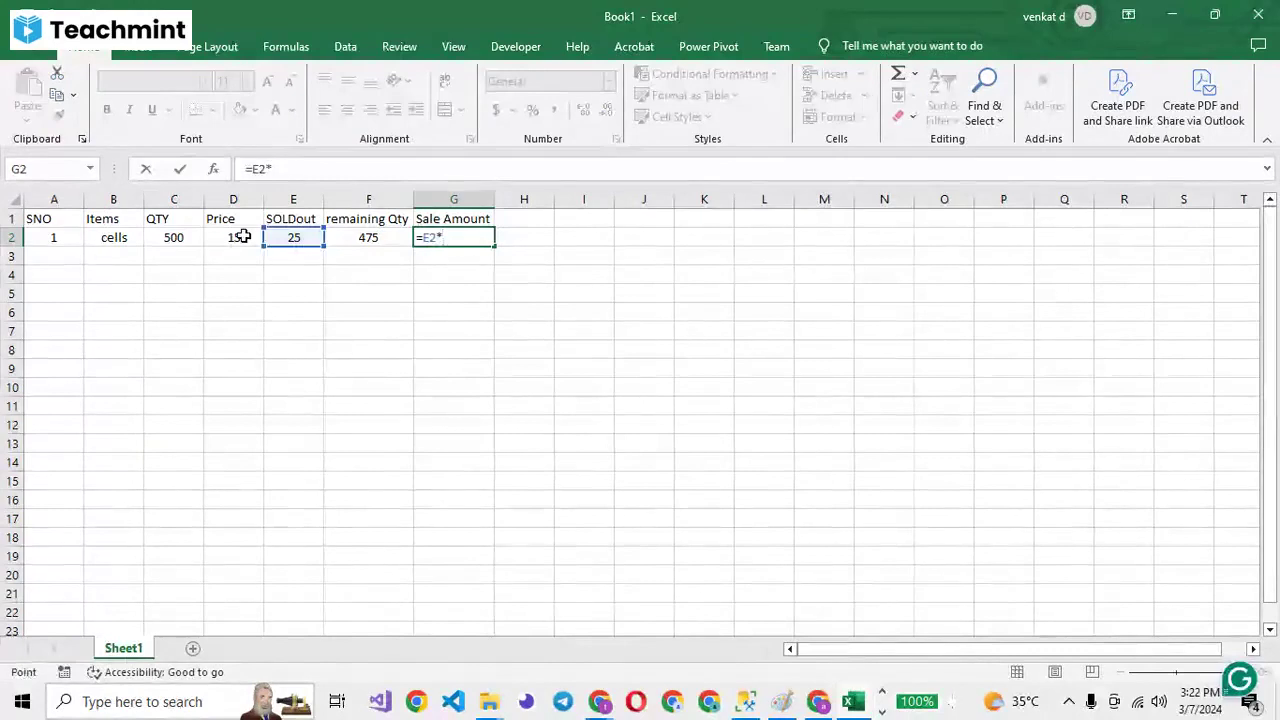
click(240, 237)
key(Return)
click(443, 237)
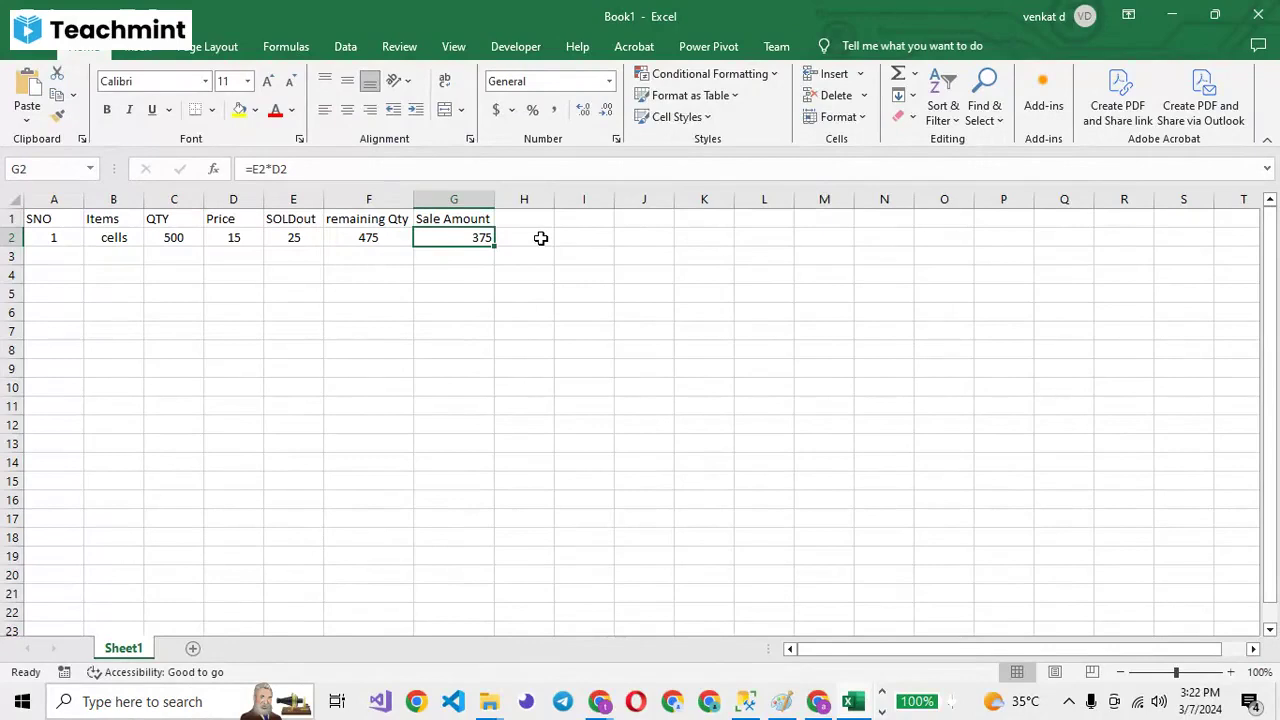
click(540, 238)
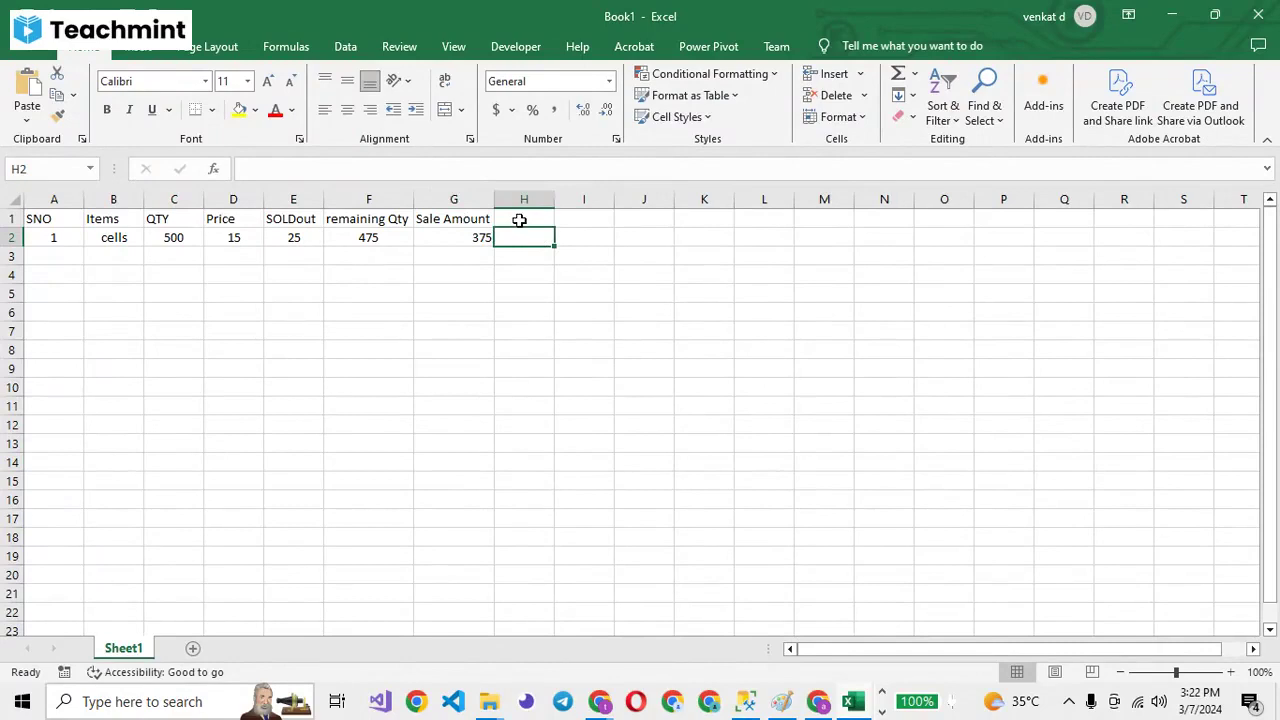
Select A1:G2 and open the data form from the Insert tab's Form button.
click(519, 220)
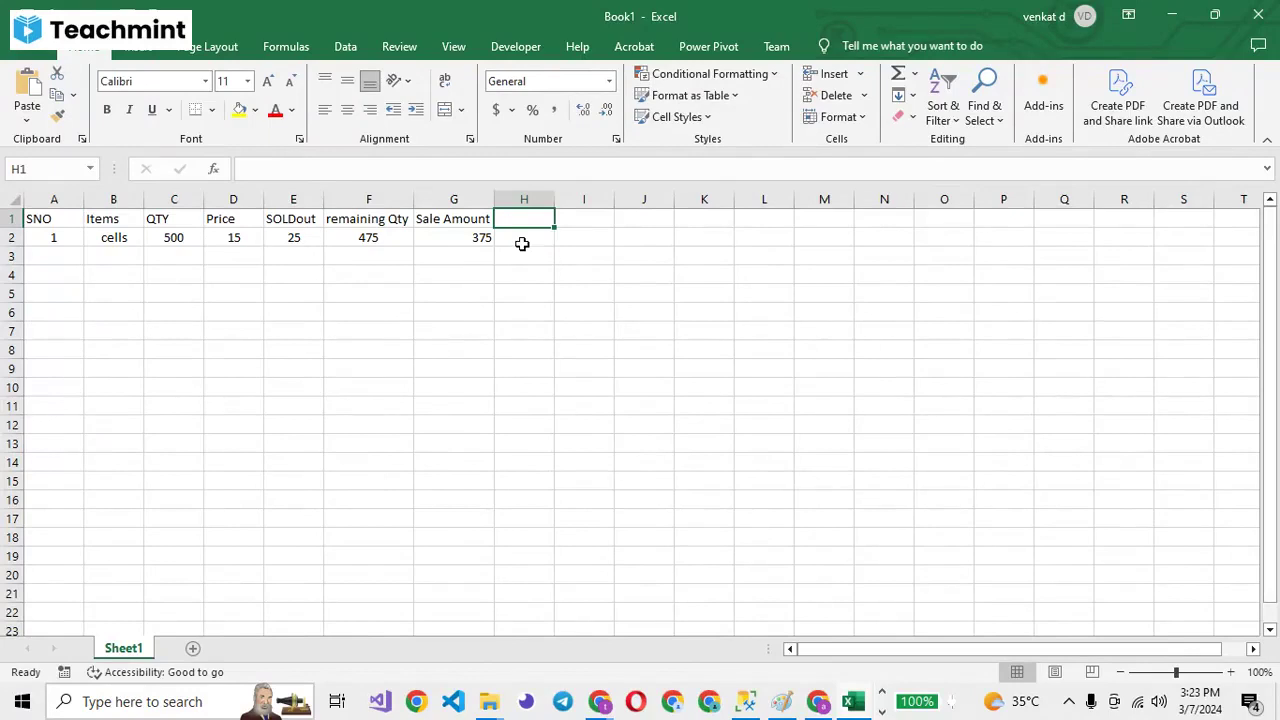
click(437, 236)
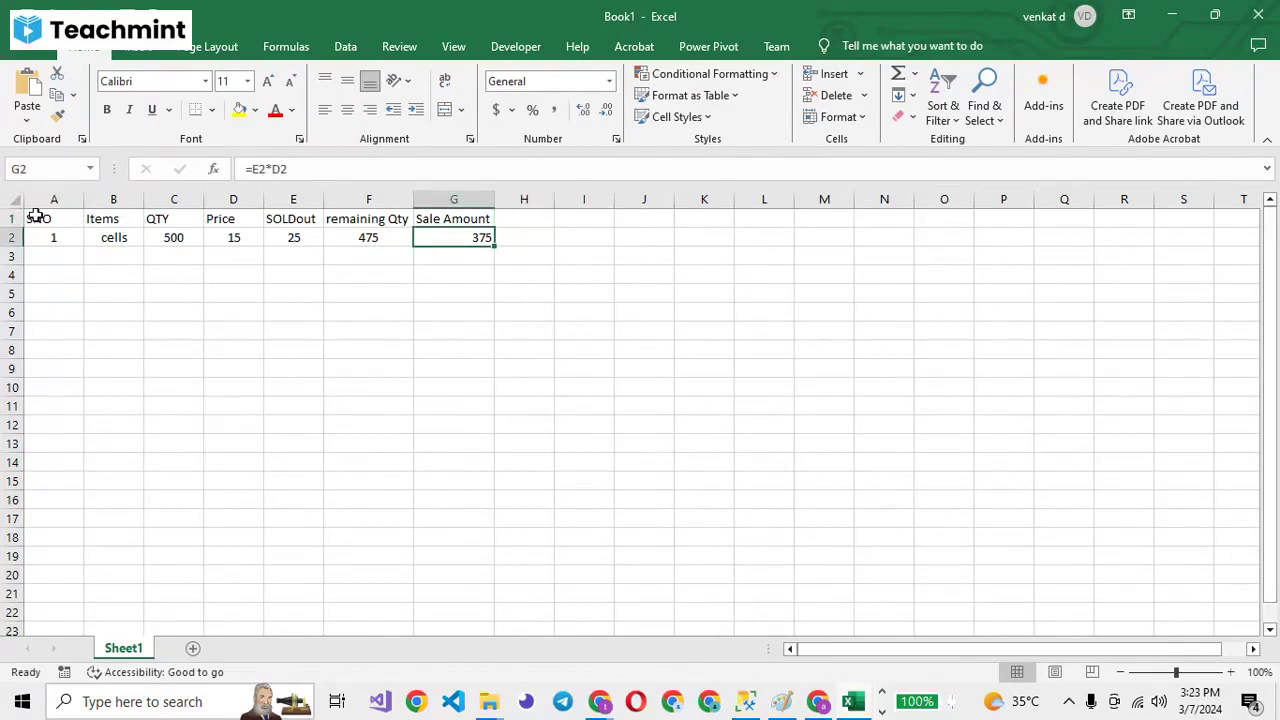
drag(35, 217, 453, 238)
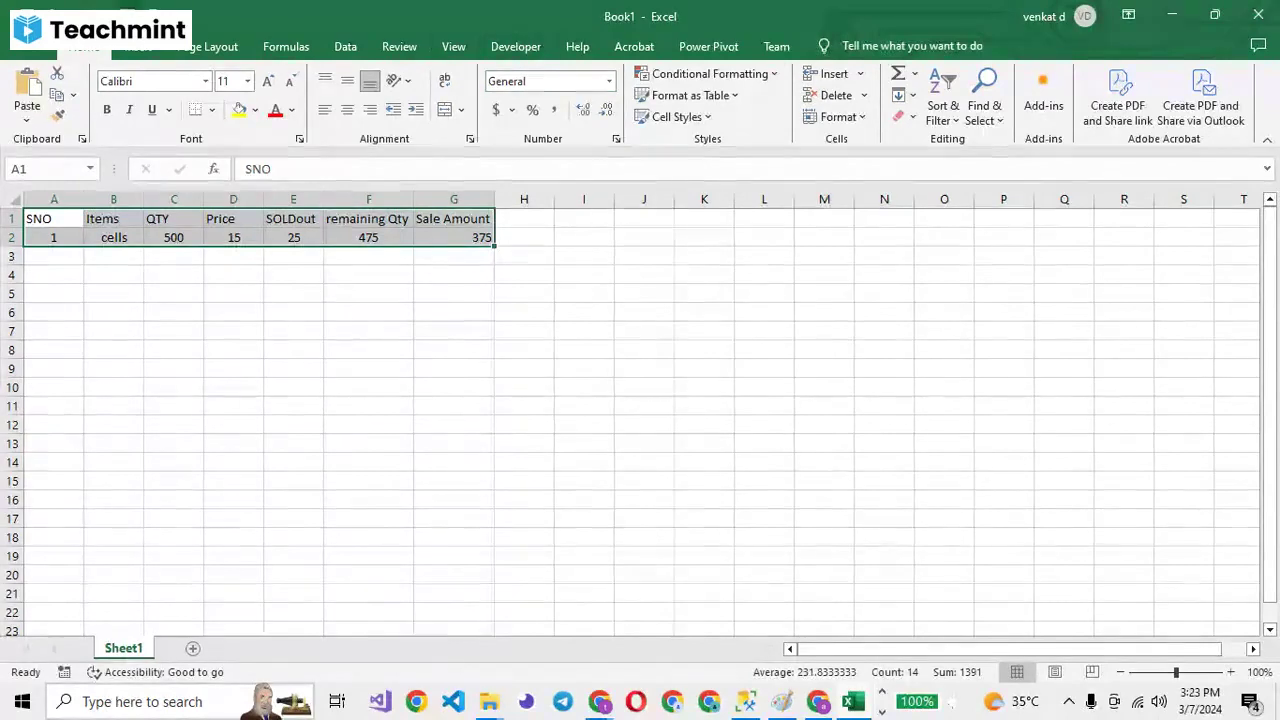
click(143, 49)
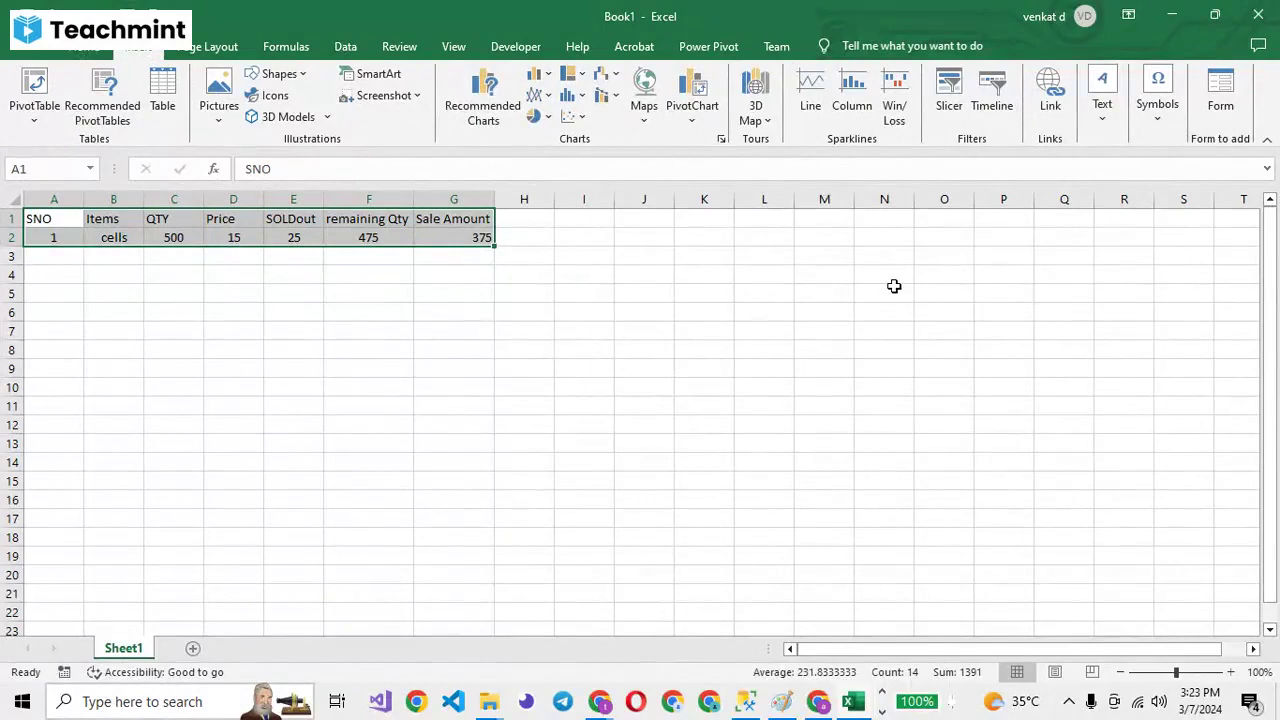
click(1221, 95)
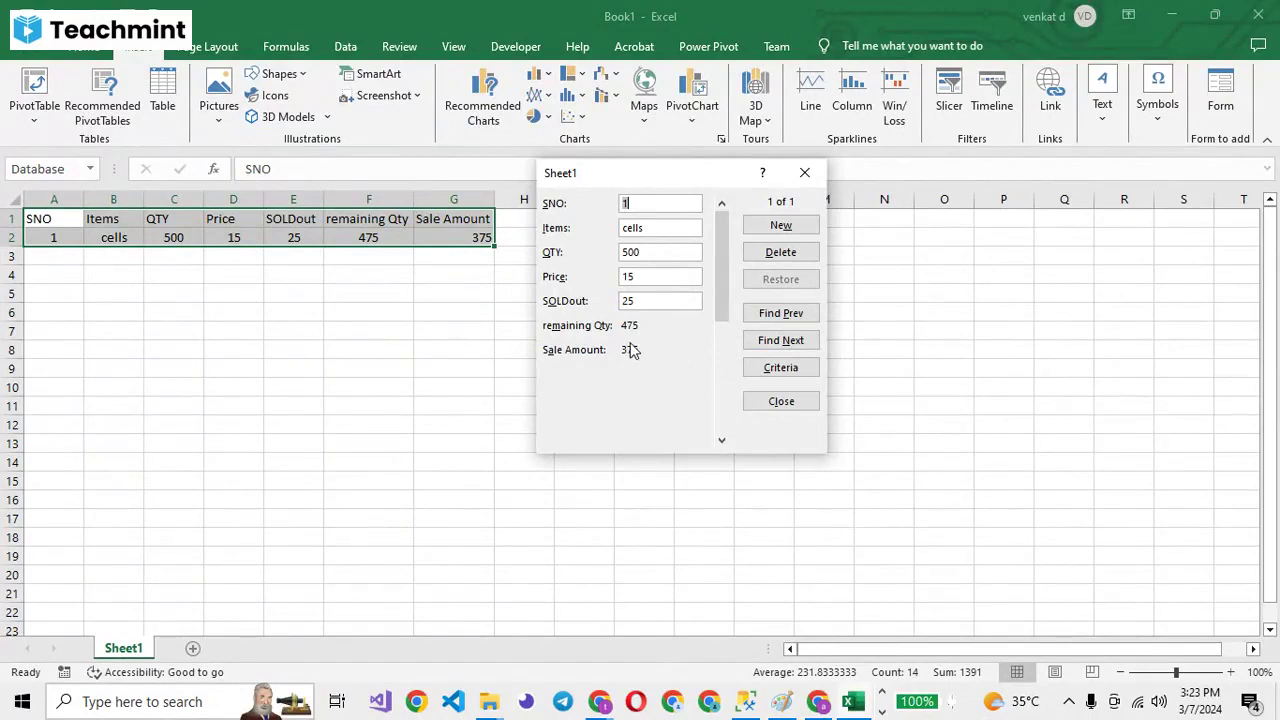
Create a new record with SNO 2 and go back to it with Find Prev.
click(779, 226)
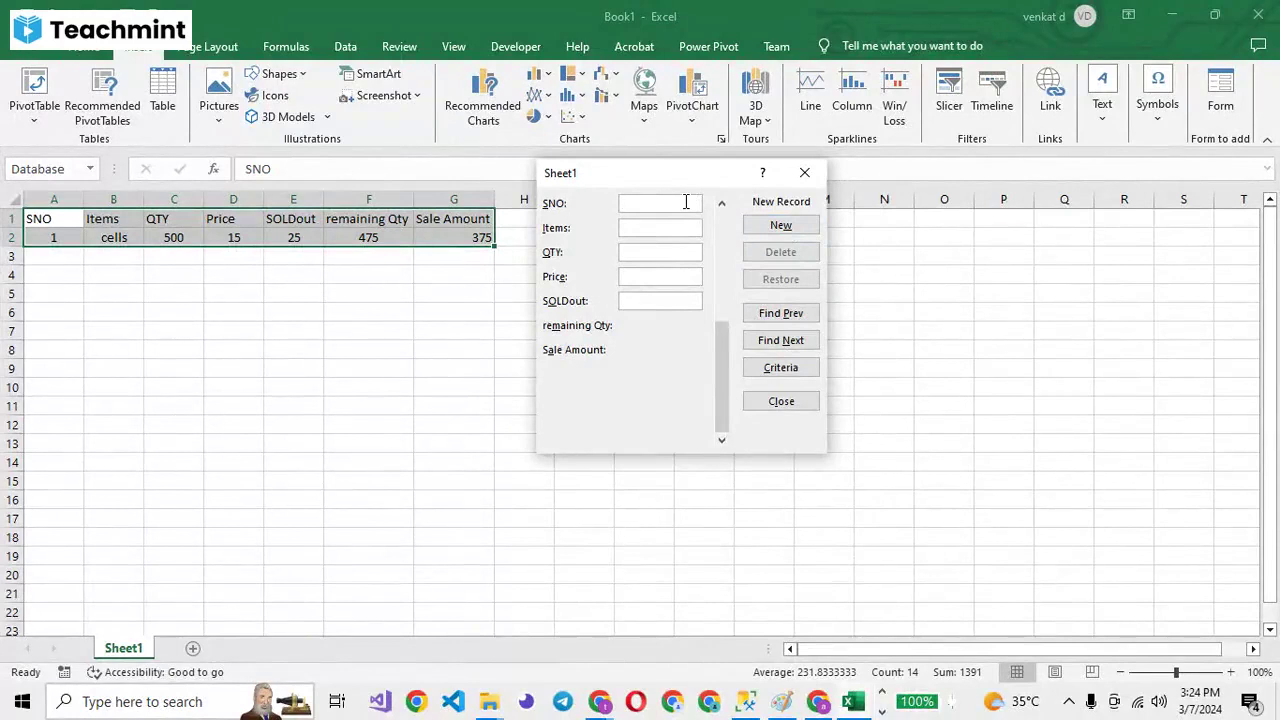
text(2)
key(Return)
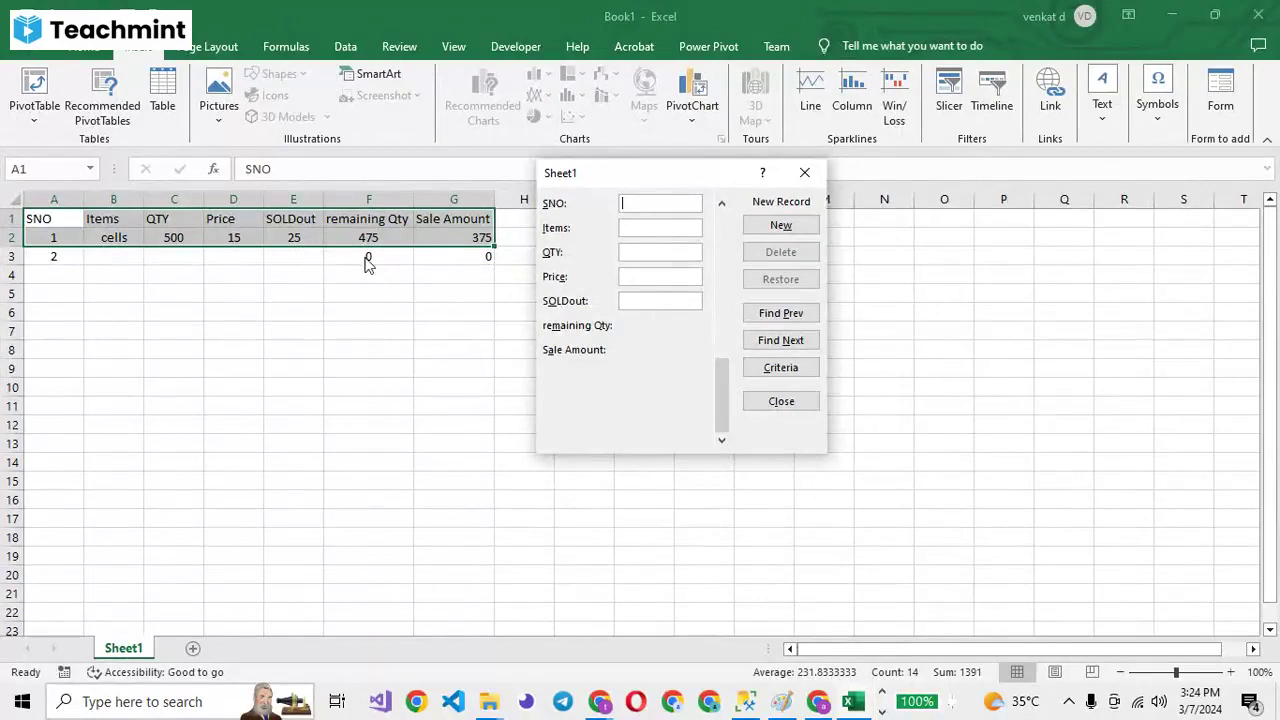
click(782, 318)
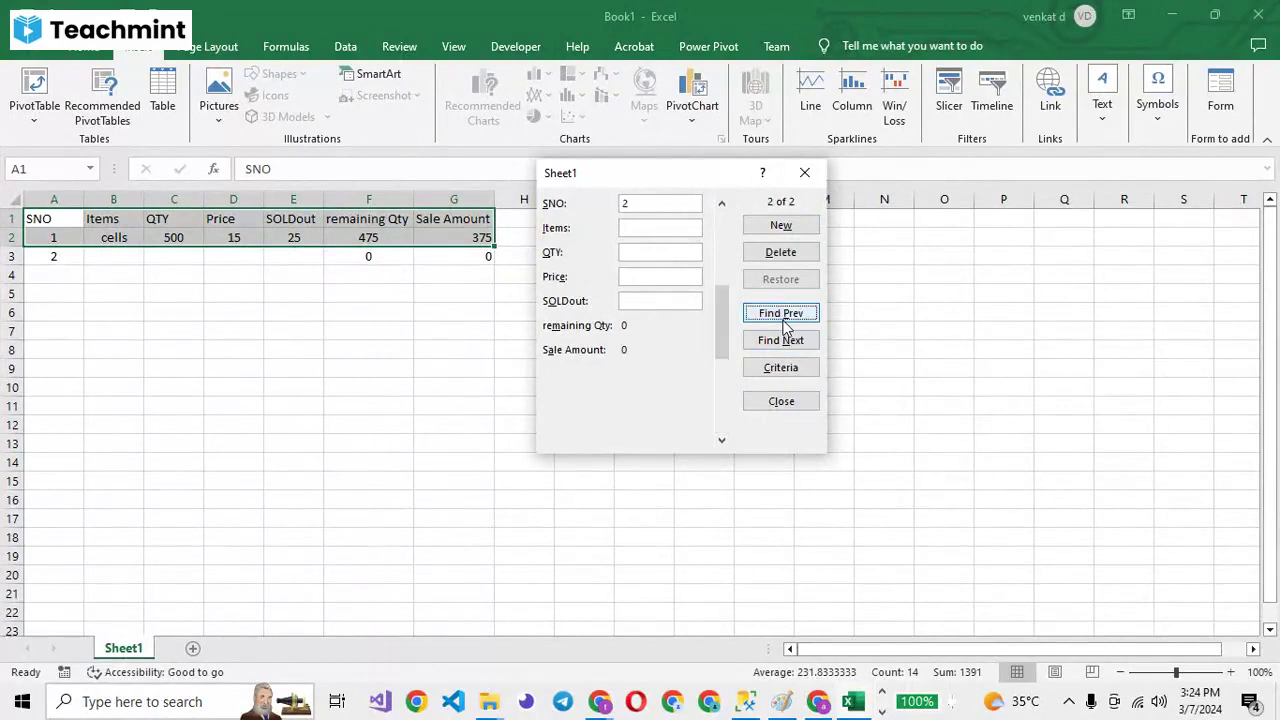
Fill record 2 with item mobile, QTY 50, Price 14000 and SOLDout 16.
click(688, 226)
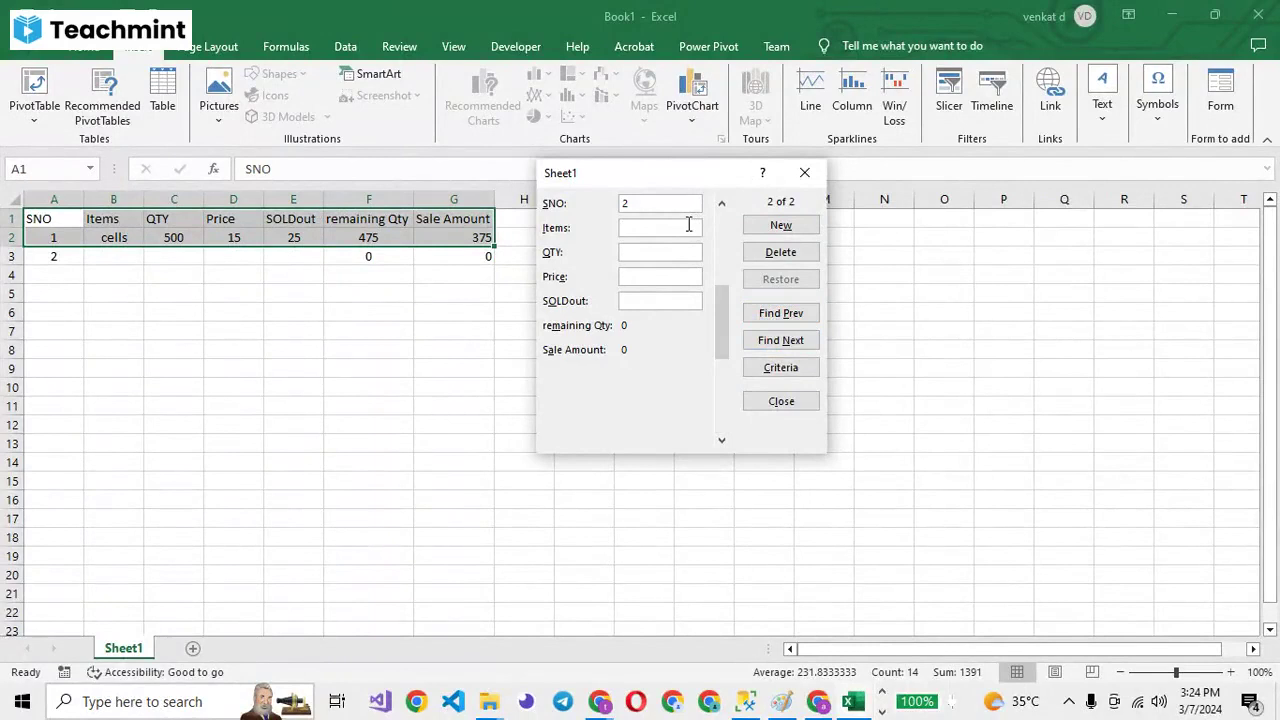
text(mobil)
text(e)
key(Tab)
text(50)
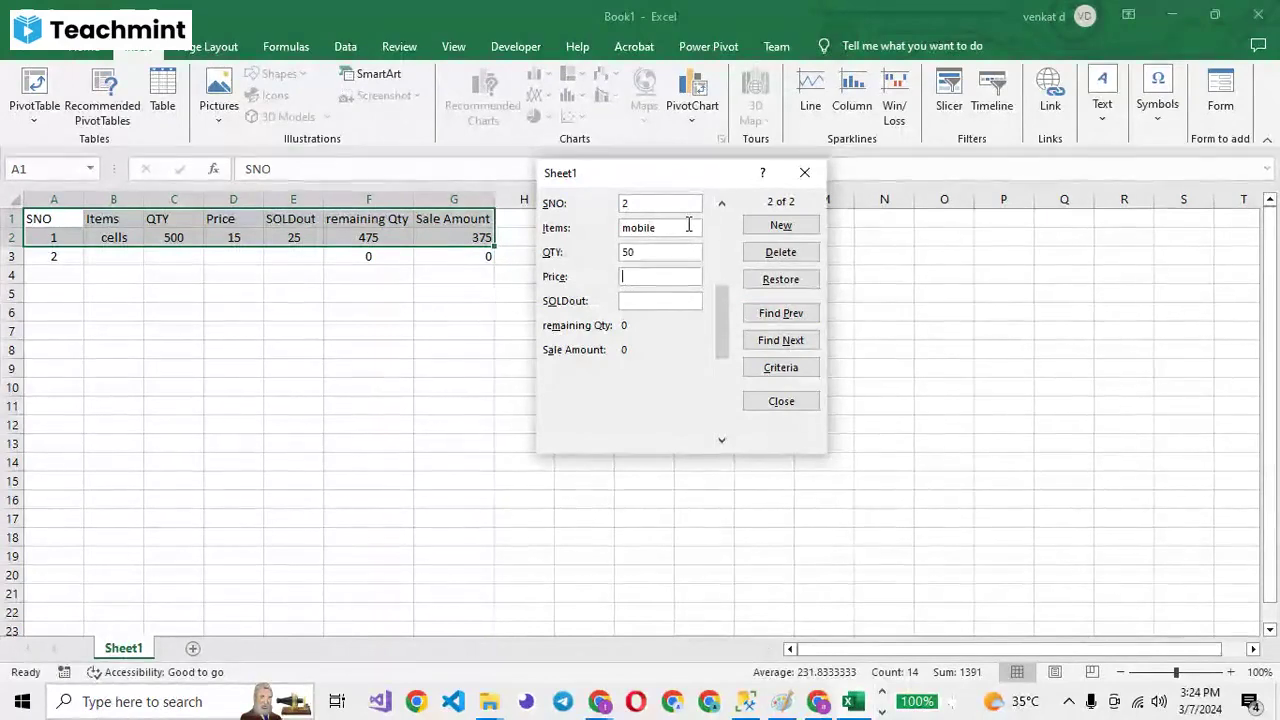
key(Tab)
text(14000)
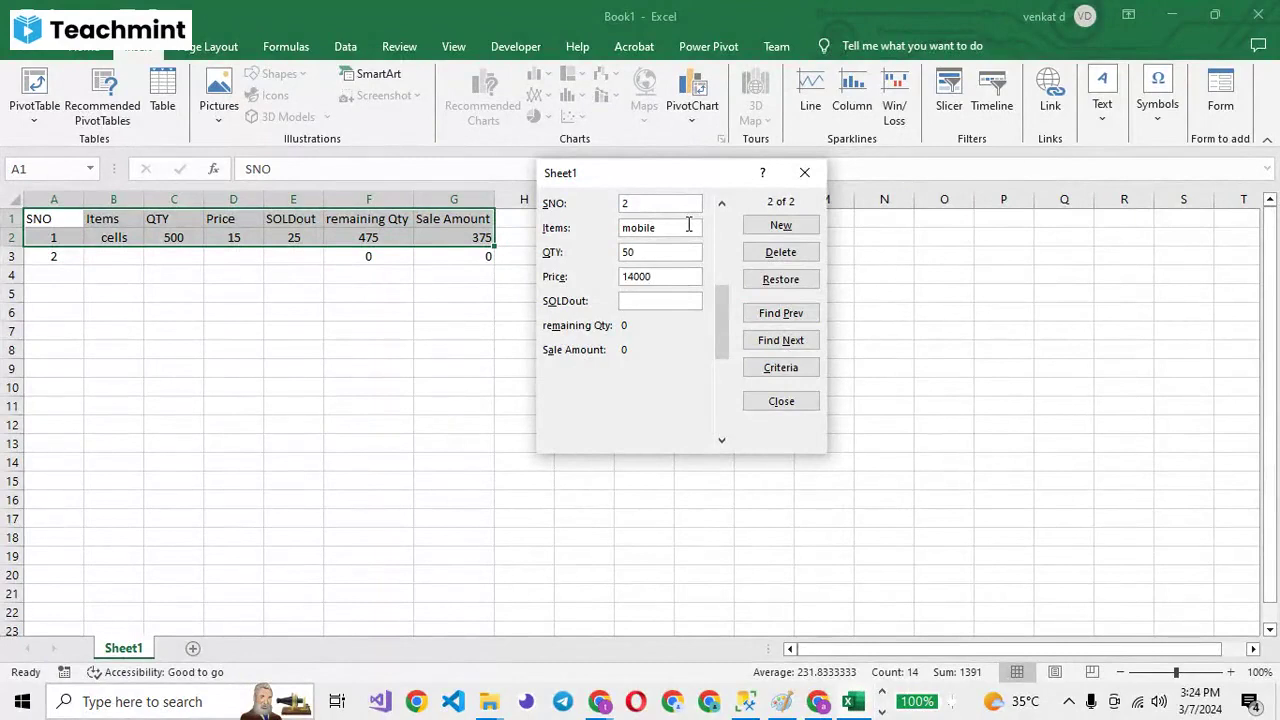
key(Tab)
text(16)
Commit the mobile record (remaining 34, sale 224000) and browse back and forth between both records.
click(785, 338)
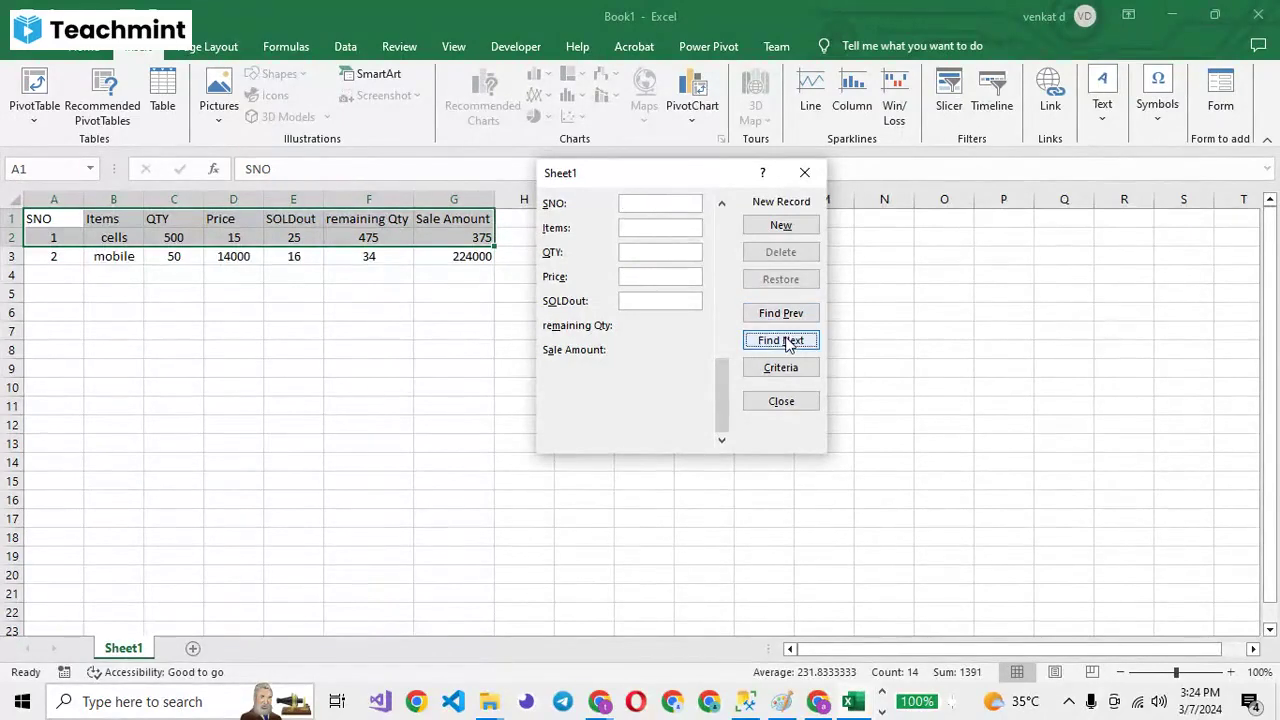
click(773, 318)
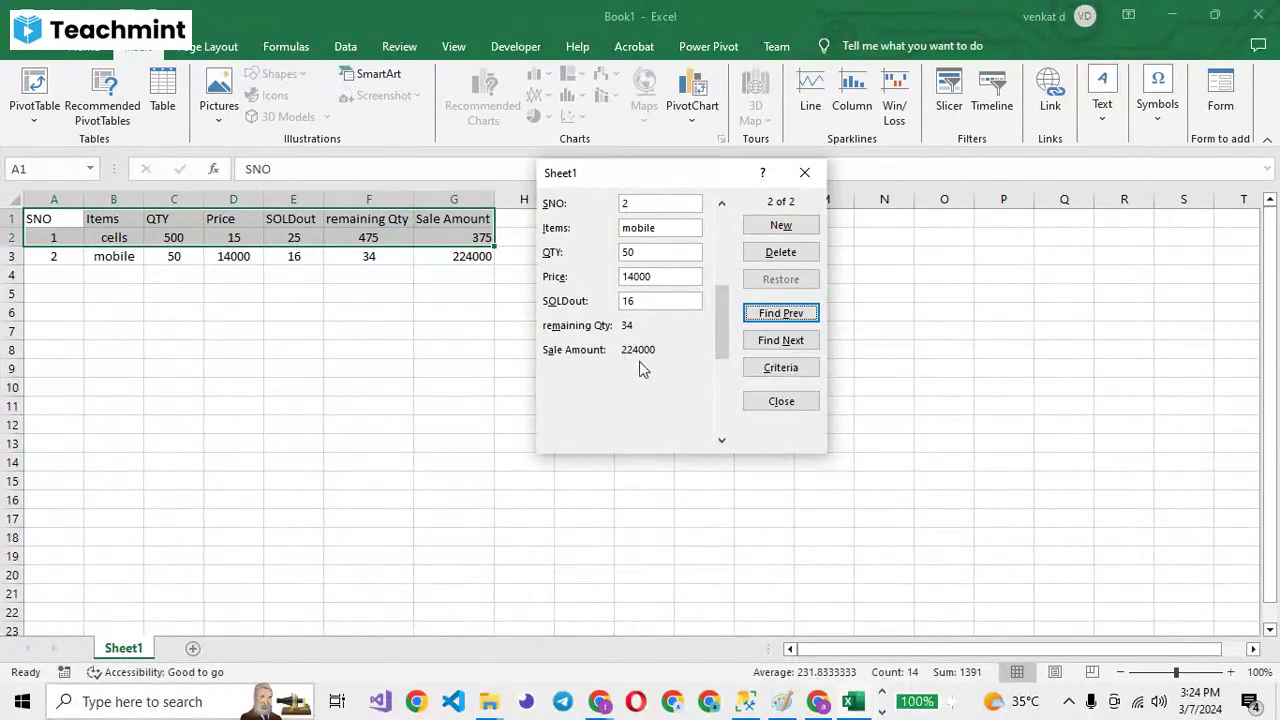
click(779, 316)
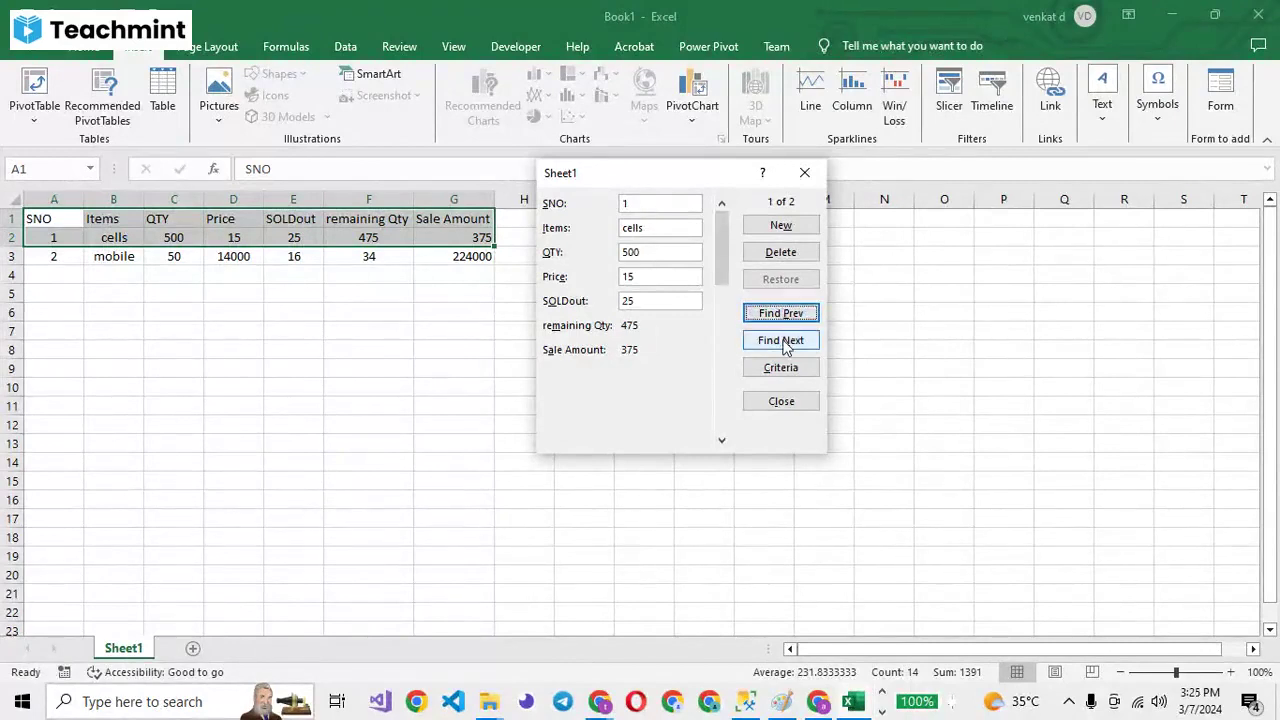
click(784, 342)
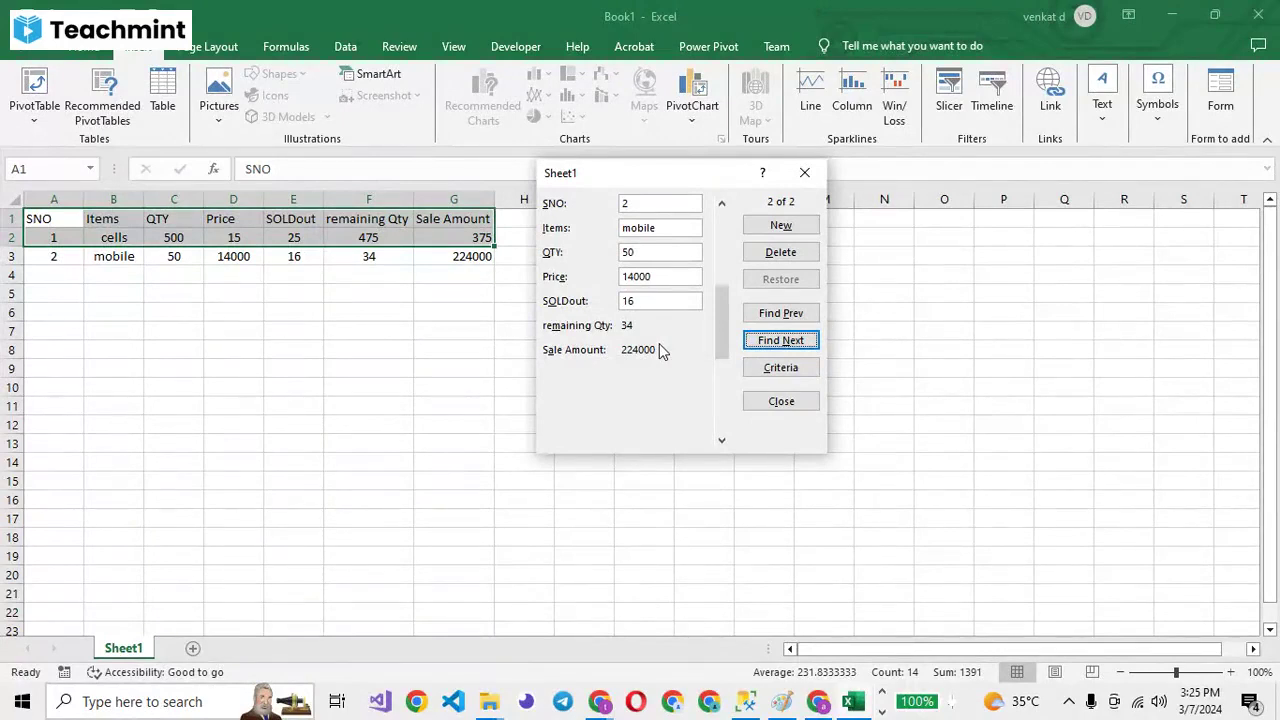
Correct the current record's SNO to 2.
click(642, 204)
key(BackSpace)
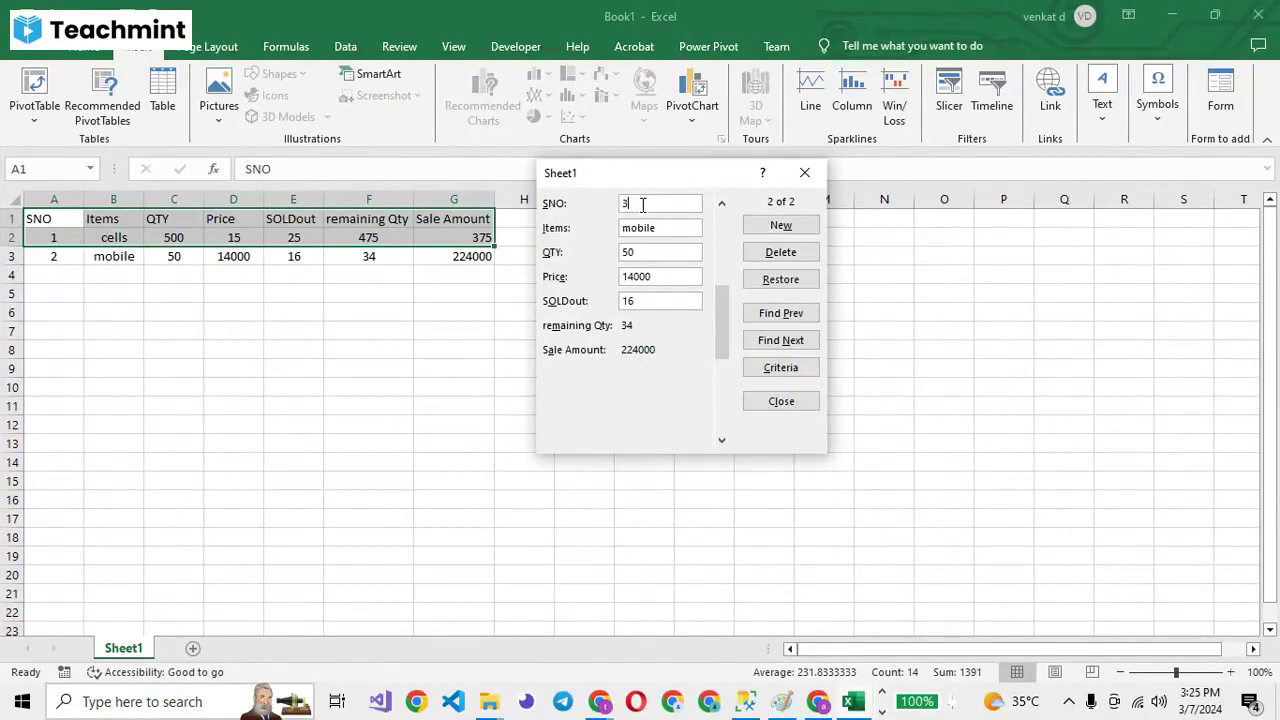
text(2)
Add a new pen record with SNO 3, QTY 1500, price 5 and 150 sold, then start SNO 4.
click(779, 228)
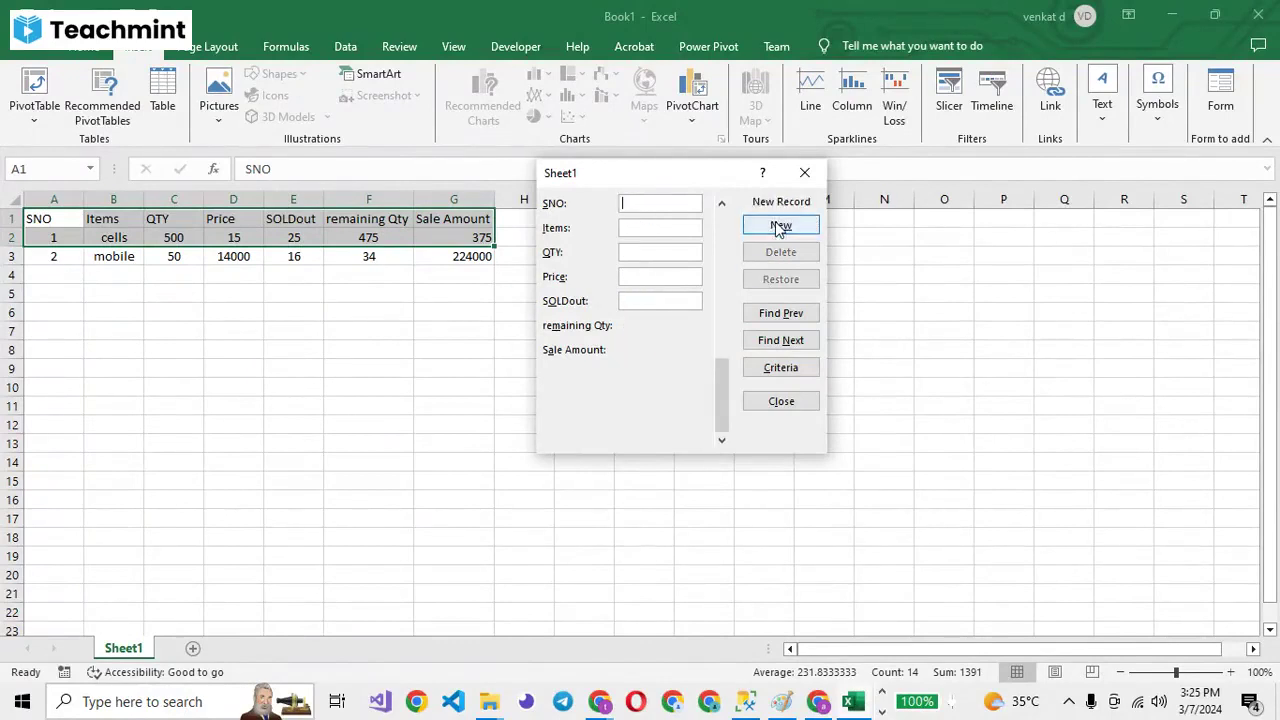
text(3)
click(629, 222)
text(pen)
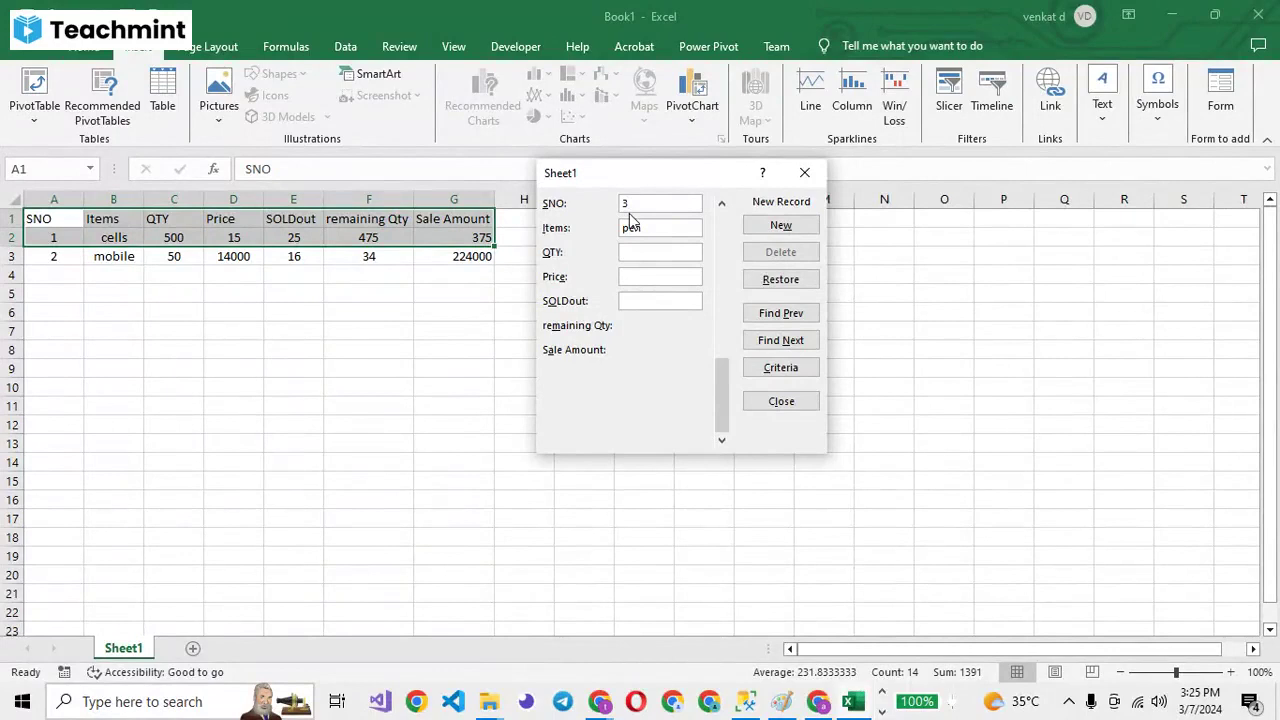
key(Tab)
text(1500)
text(5)
key(Tab)
text(150)
key(Return)
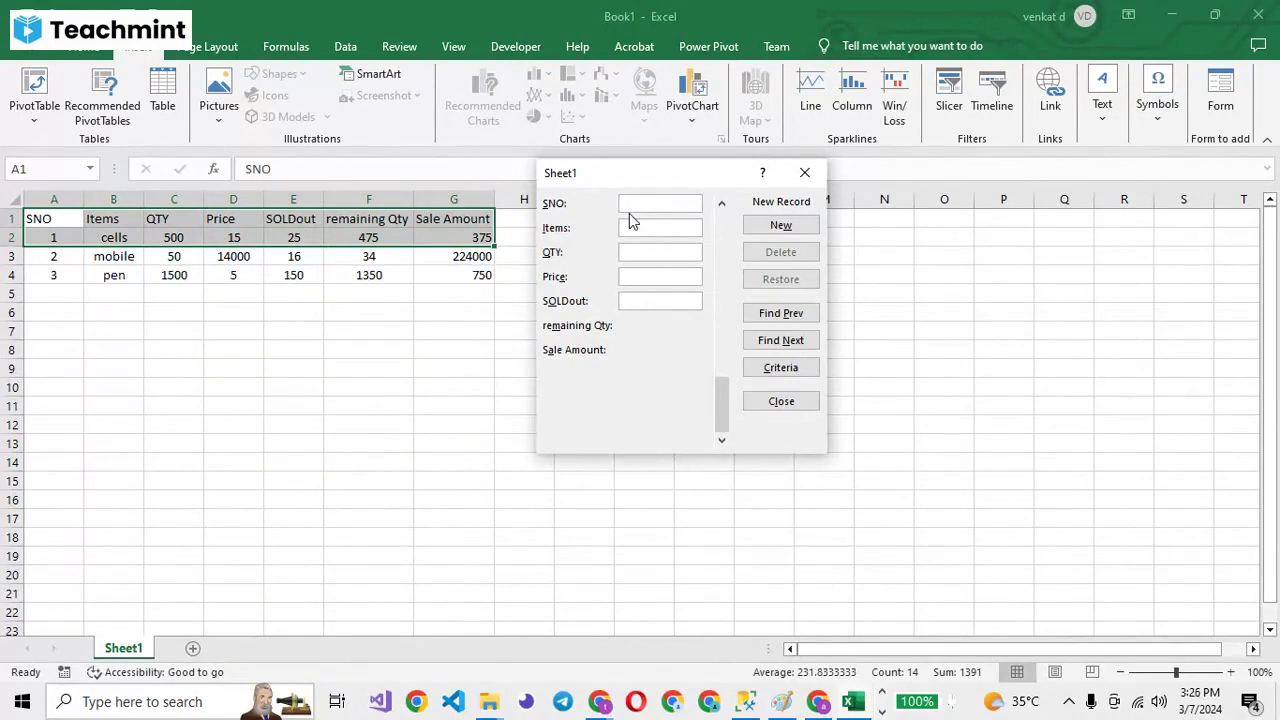
text(4)
Enter the python books record with QTY 80, price 8000 and 9 sold as row 5.
key(Tab)
text(python)
text(books)
key(Tab)
text(50)
key(BackSpace)
key(BackSpace)
text(80)
key(Tab)
text(8000)
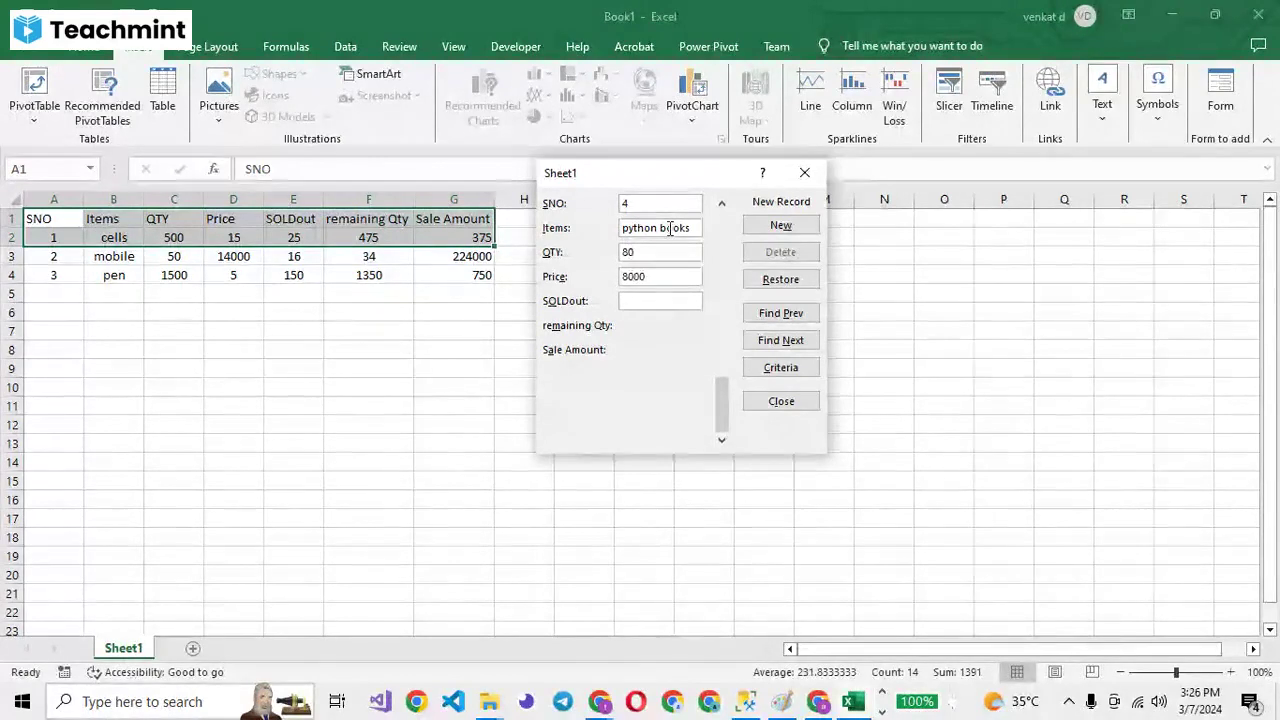
key(Tab)
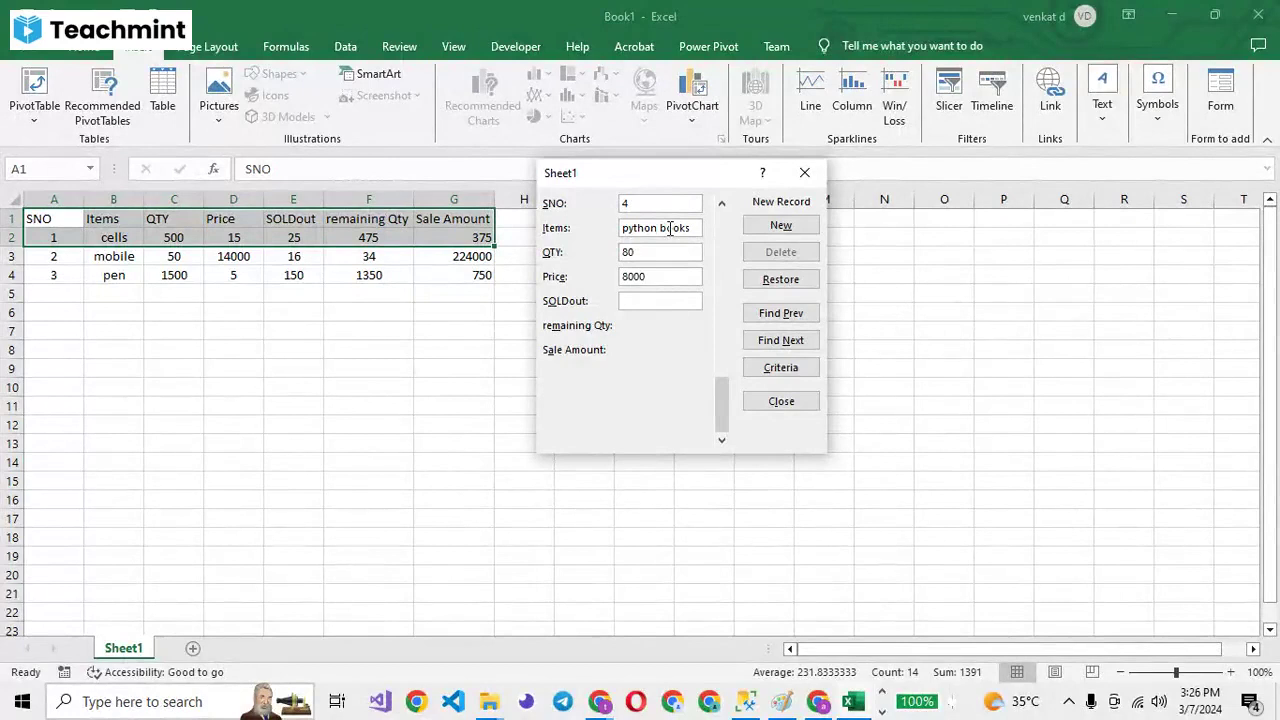
text(9)
key(Return)
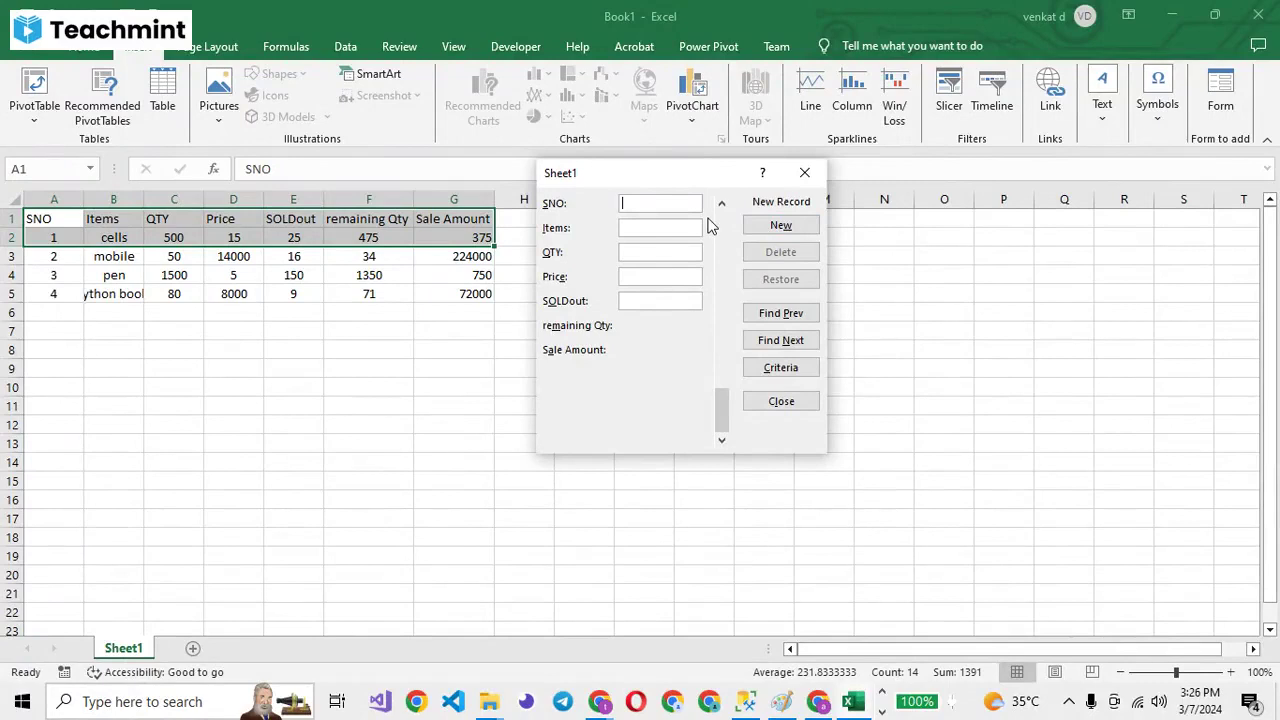
Type SNO 5 for a next record, then close the data form.
text(5)
key(Tab)
click(804, 172)
Left-align the whole table A1:G5 and centre its contents vertically.
click(483, 335)
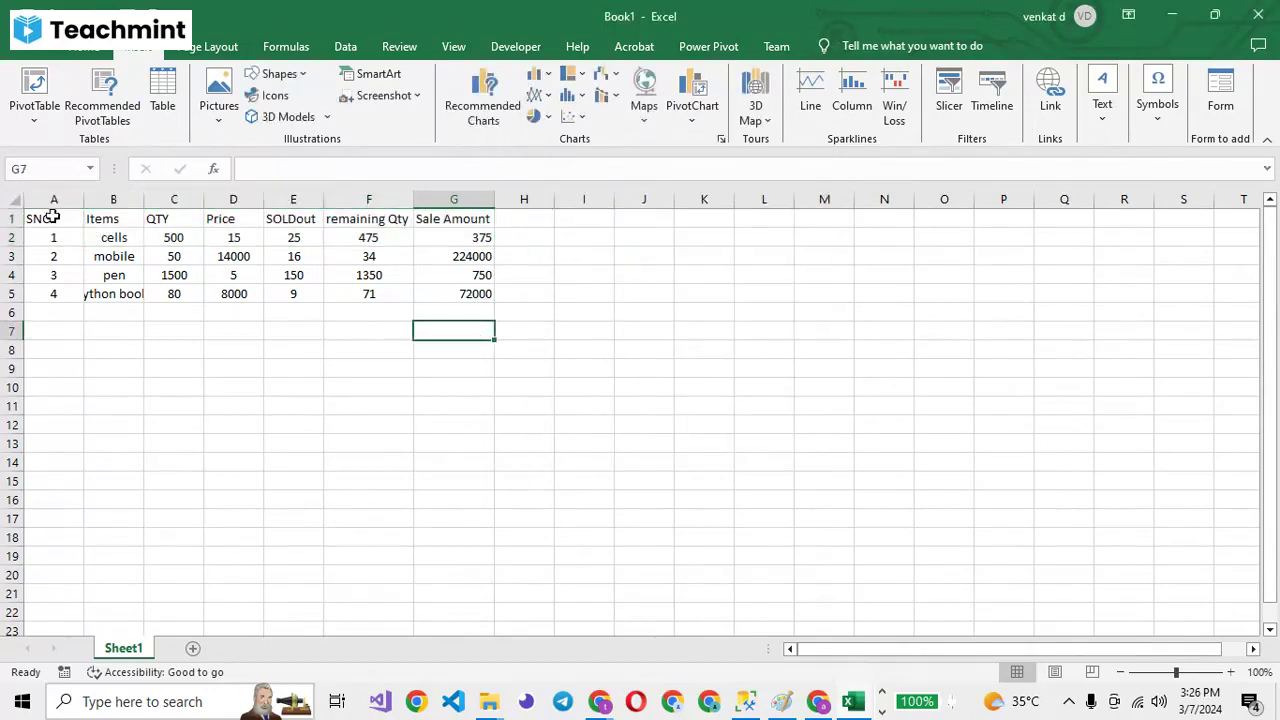
drag(46, 216, 462, 295)
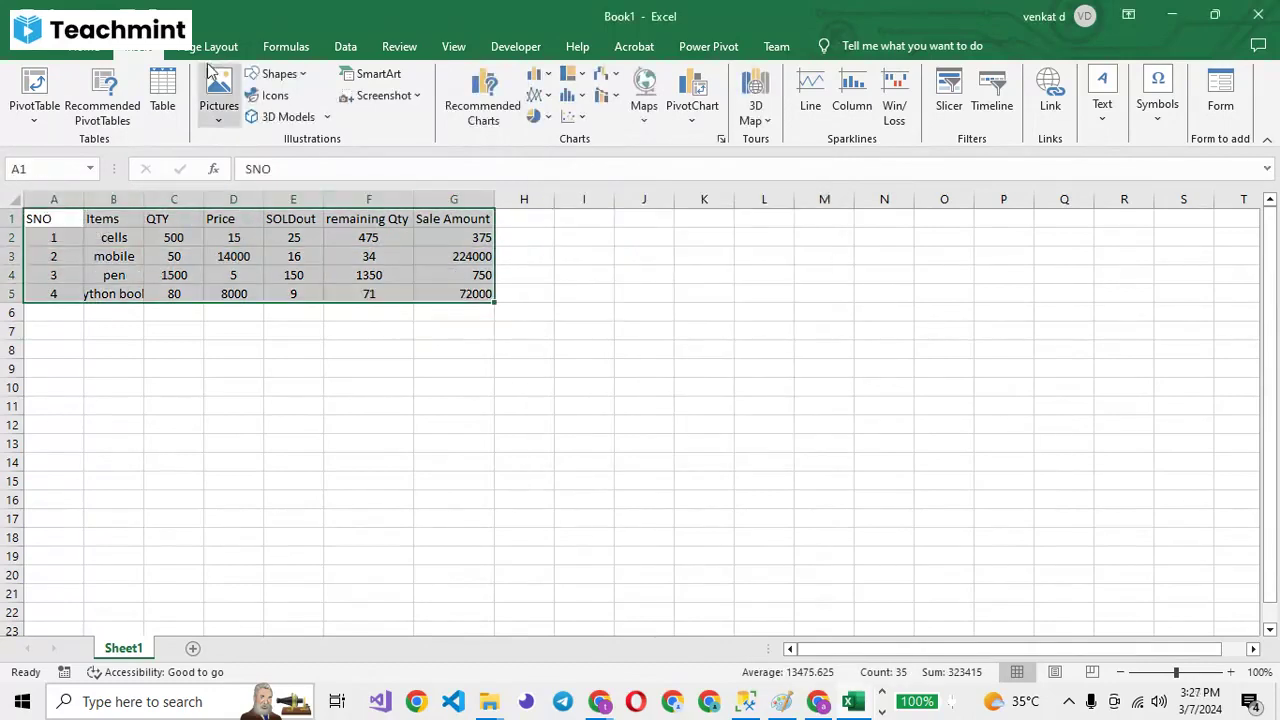
click(81, 52)
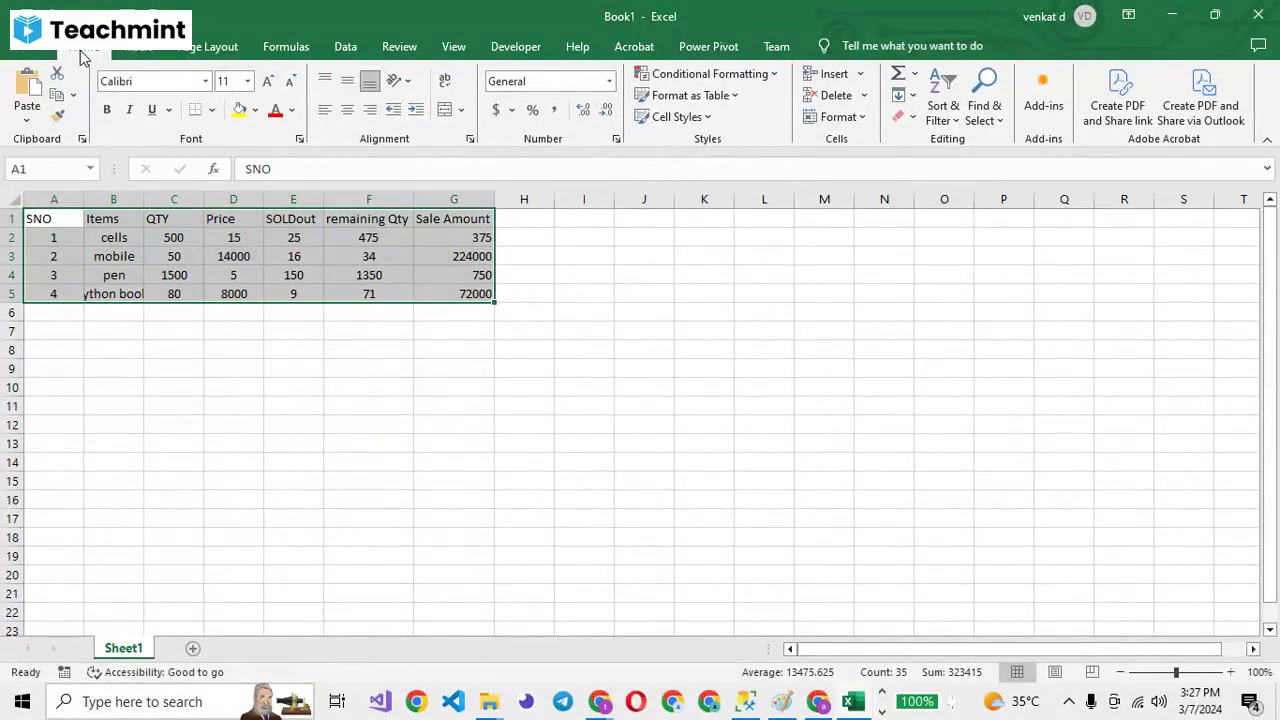
click(343, 115)
click(328, 112)
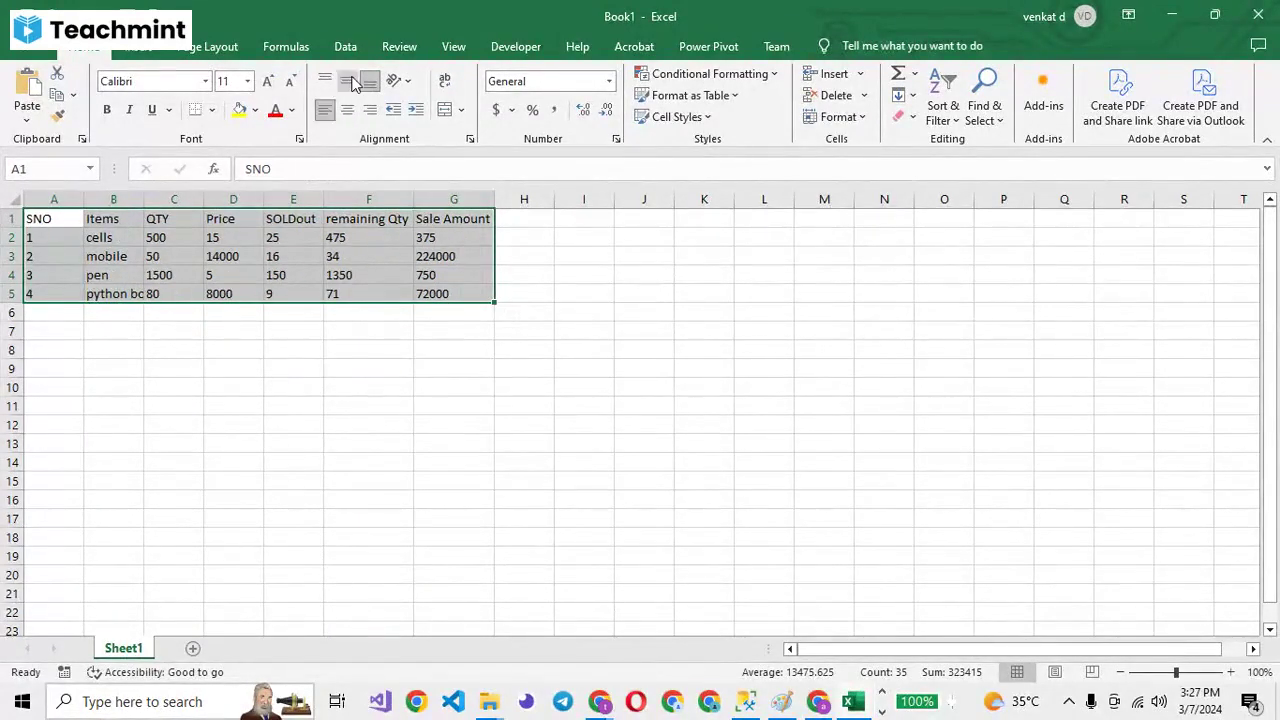
click(352, 84)
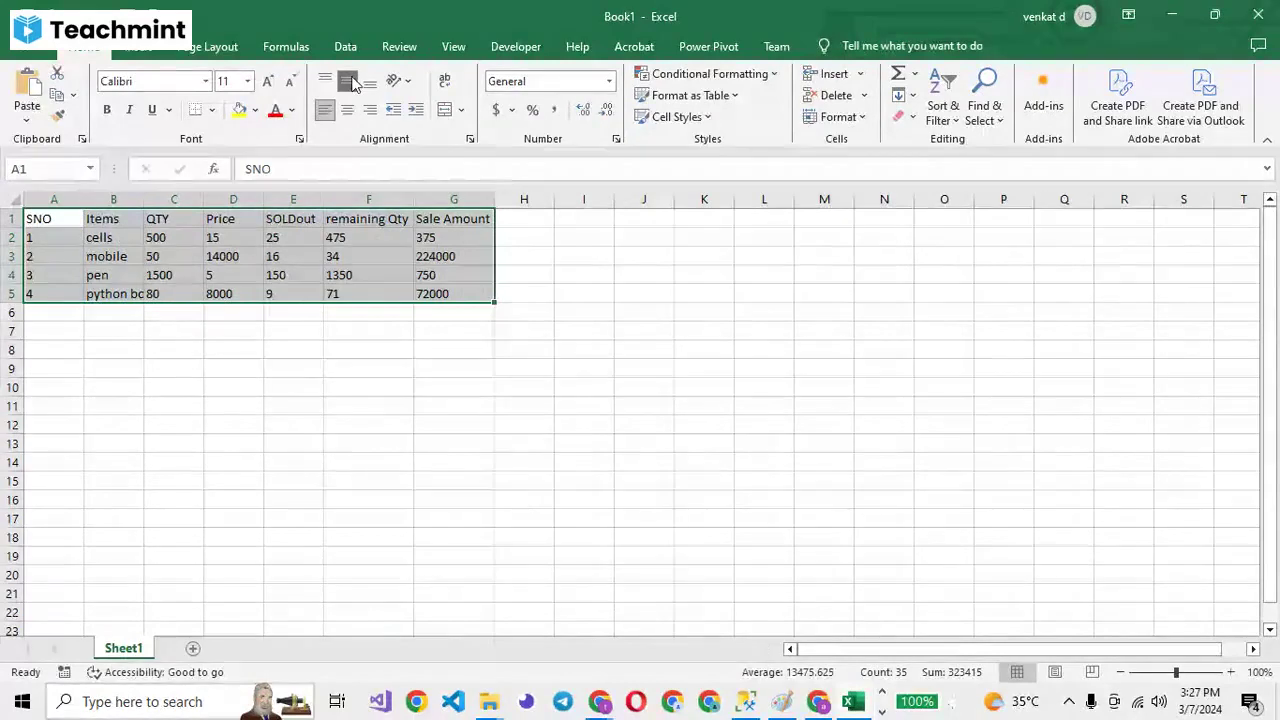
Select header row A1:G1 and make it bold with Ctrl+B.
click(375, 257)
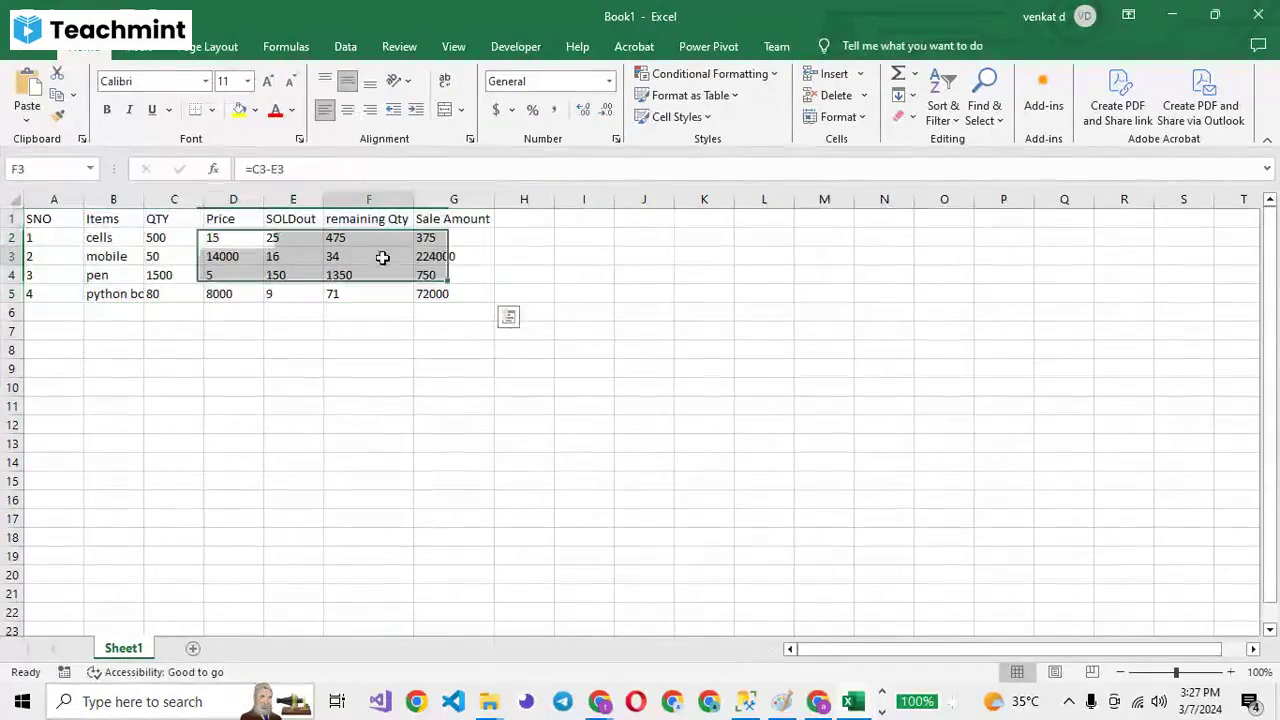
click(56, 216)
key(ctrl+shift+Right)
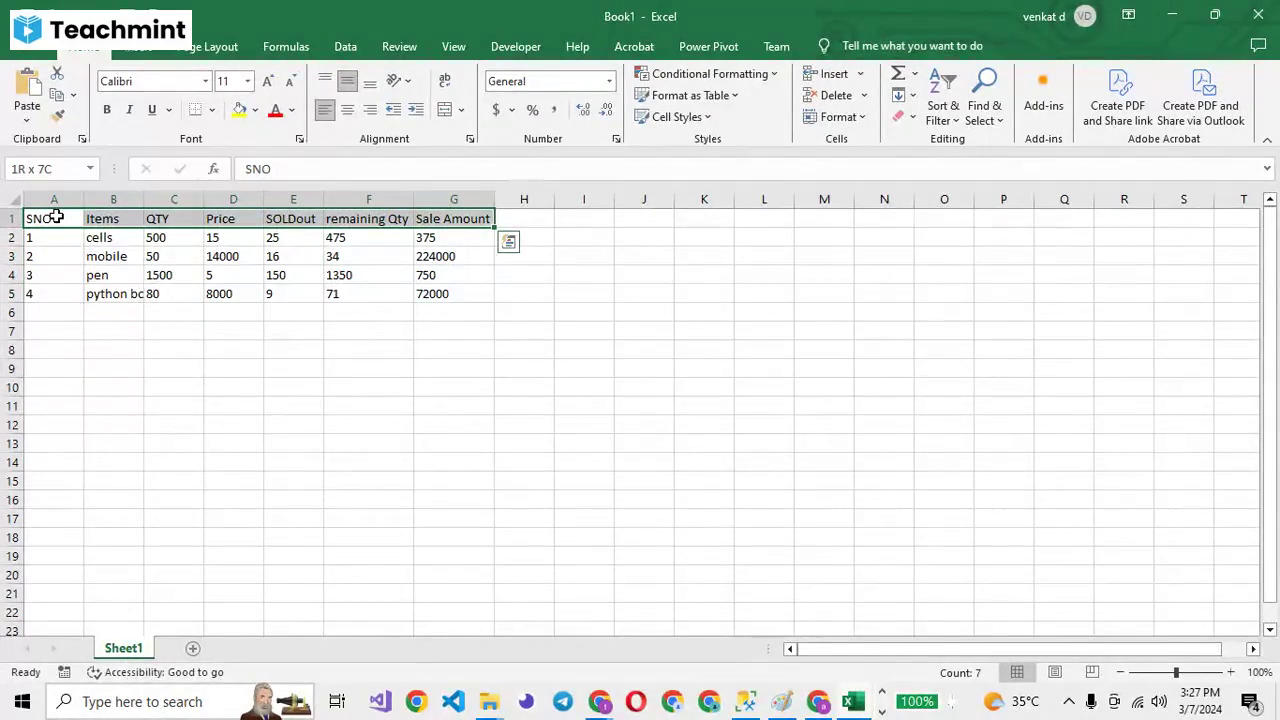
key(ctrl+b)
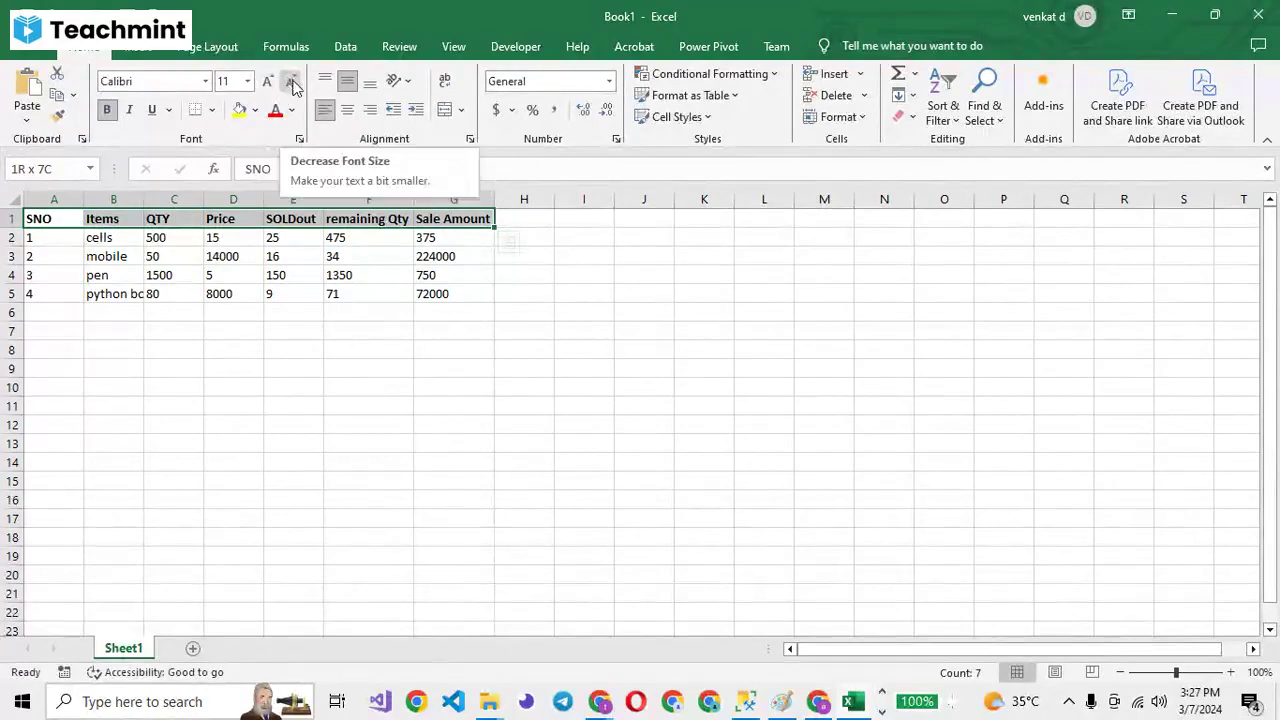
click(300, 140)
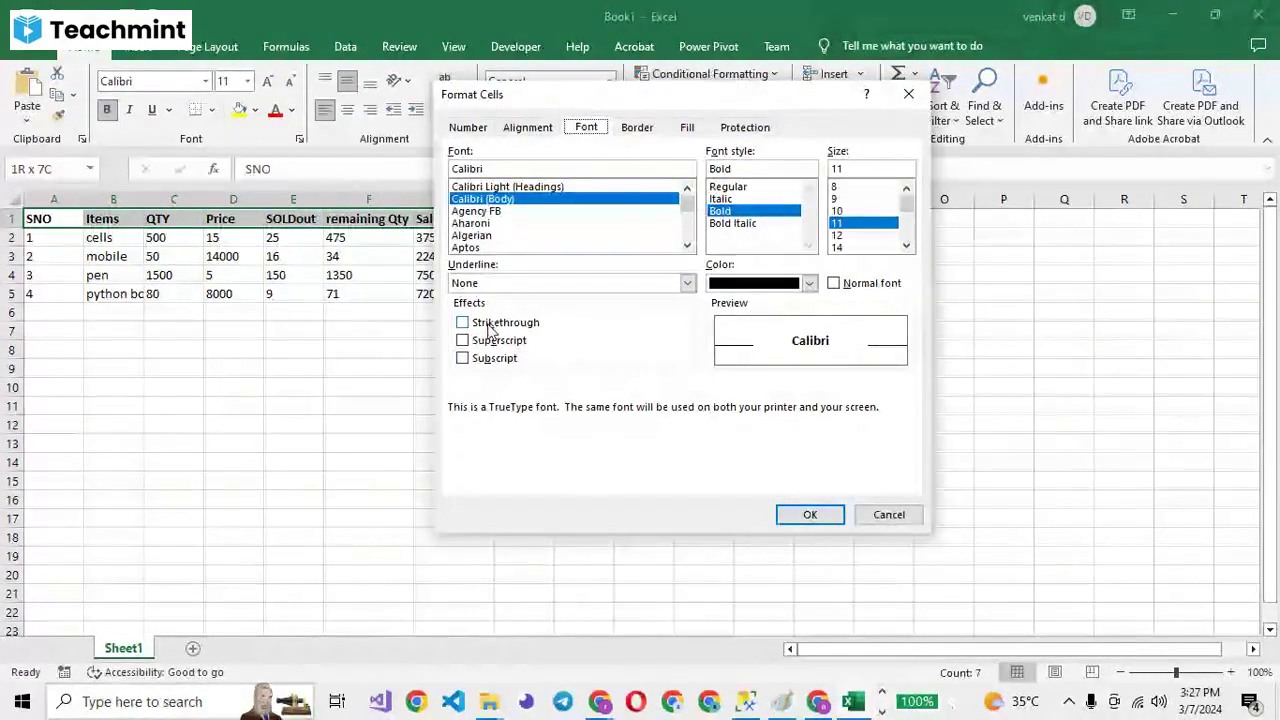
click(485, 128)
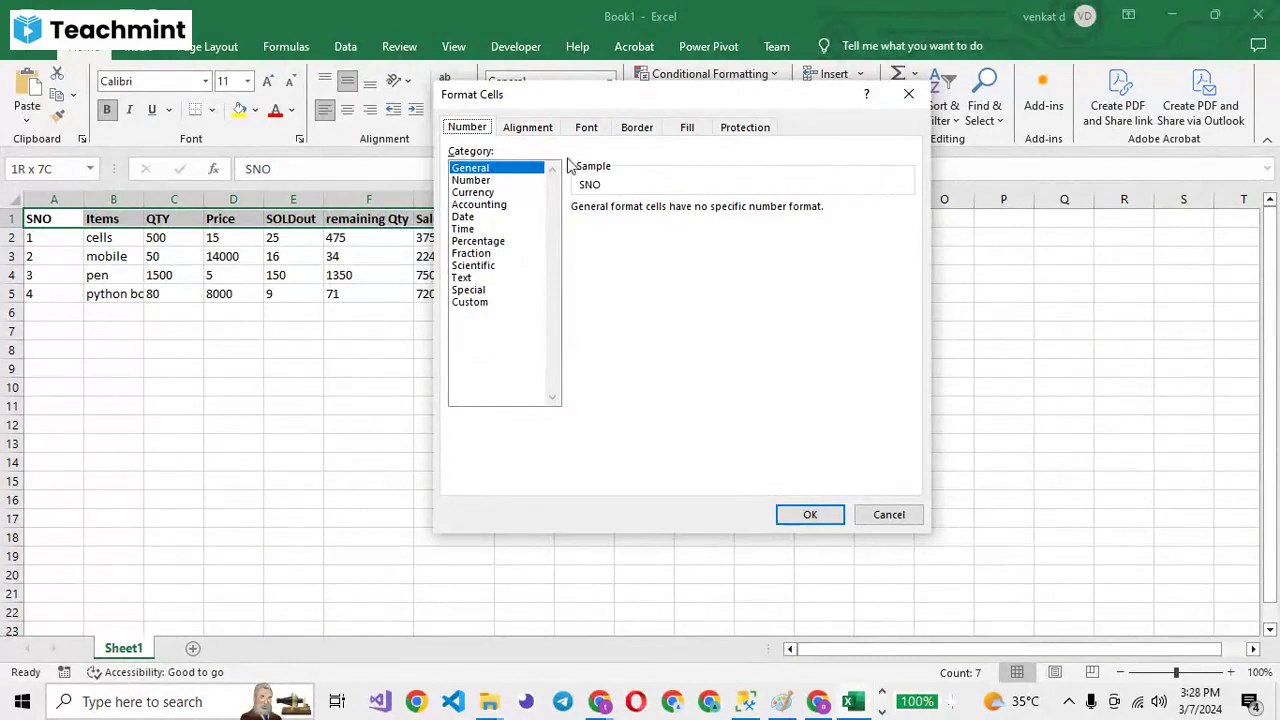
click(513, 131)
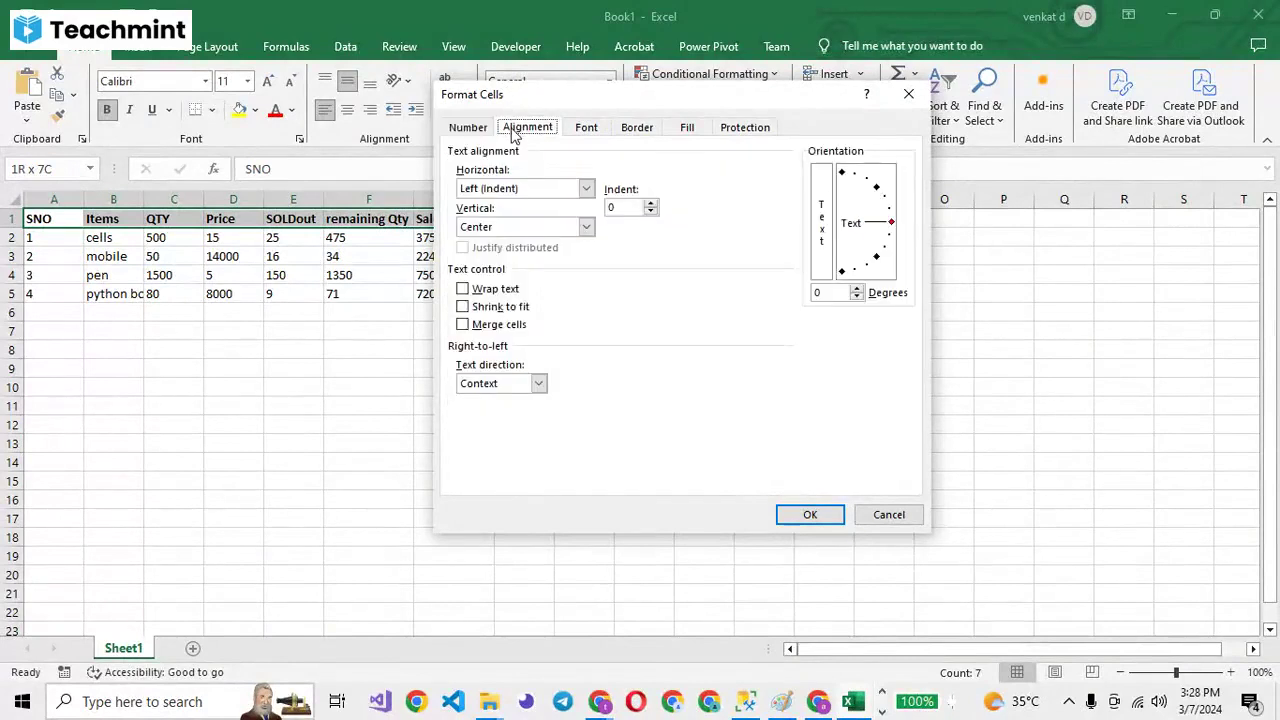
click(595, 130)
click(640, 133)
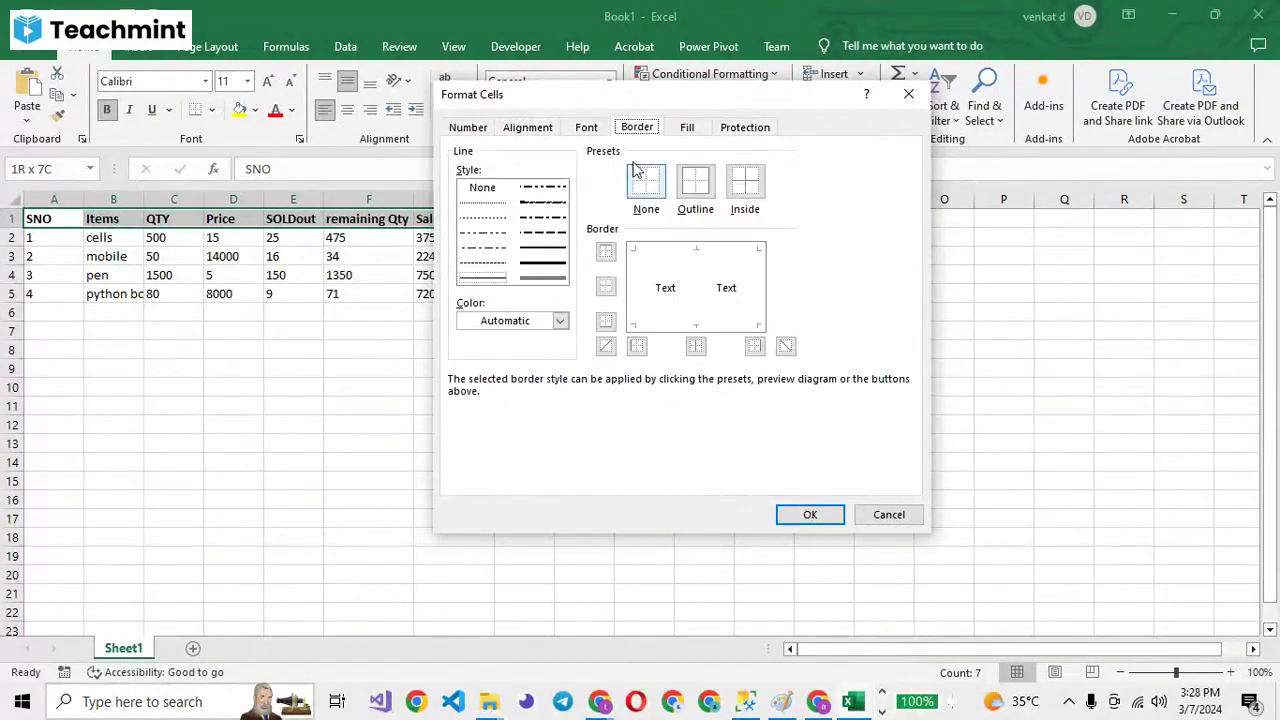
click(687, 128)
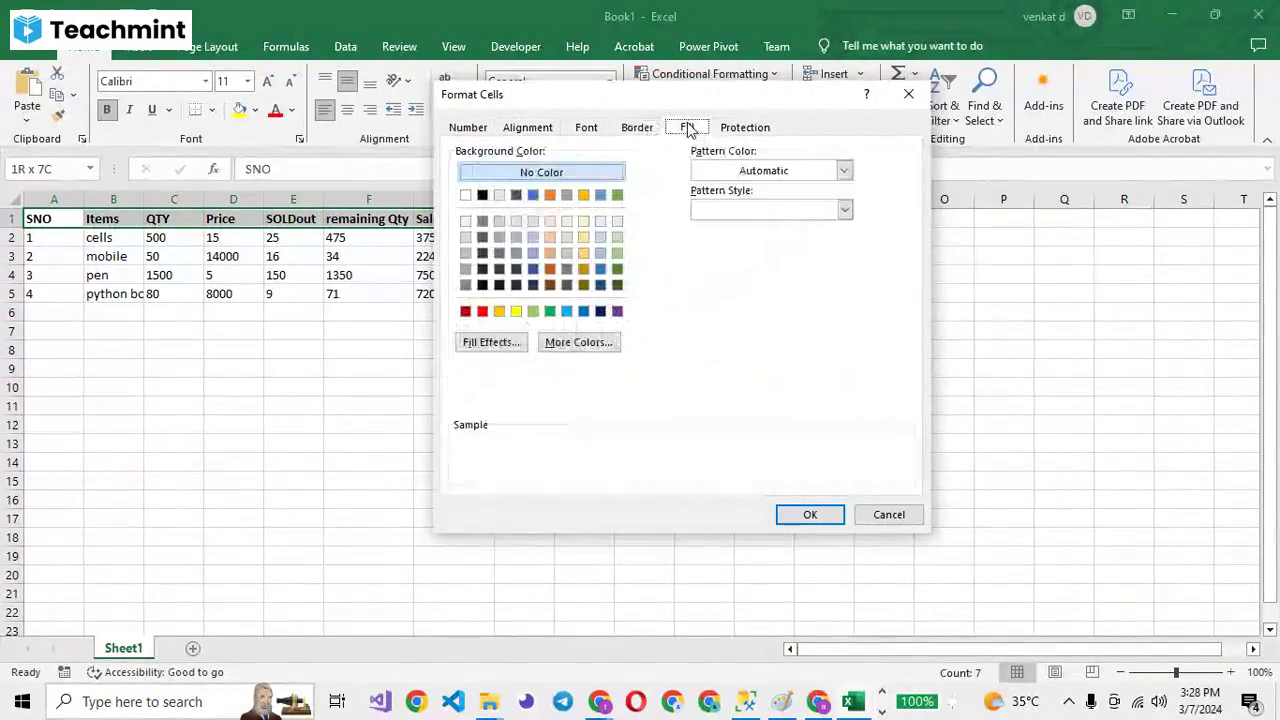
click(766, 132)
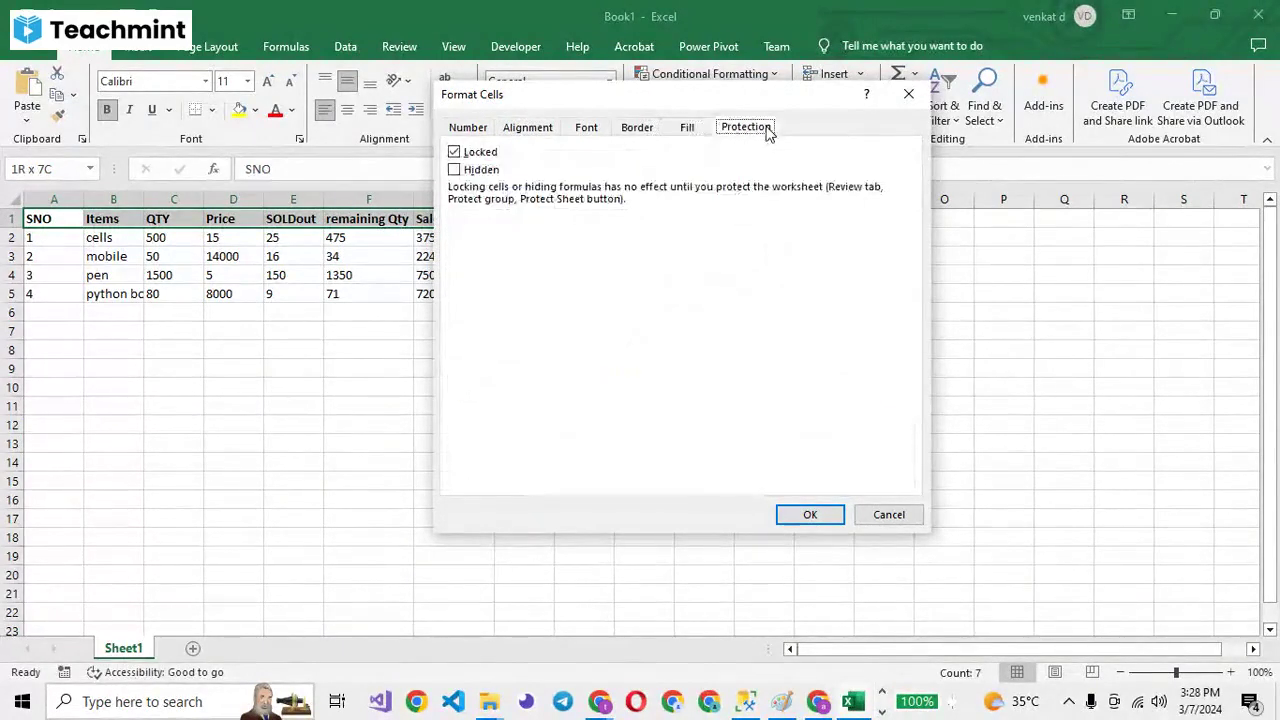
click(911, 99)
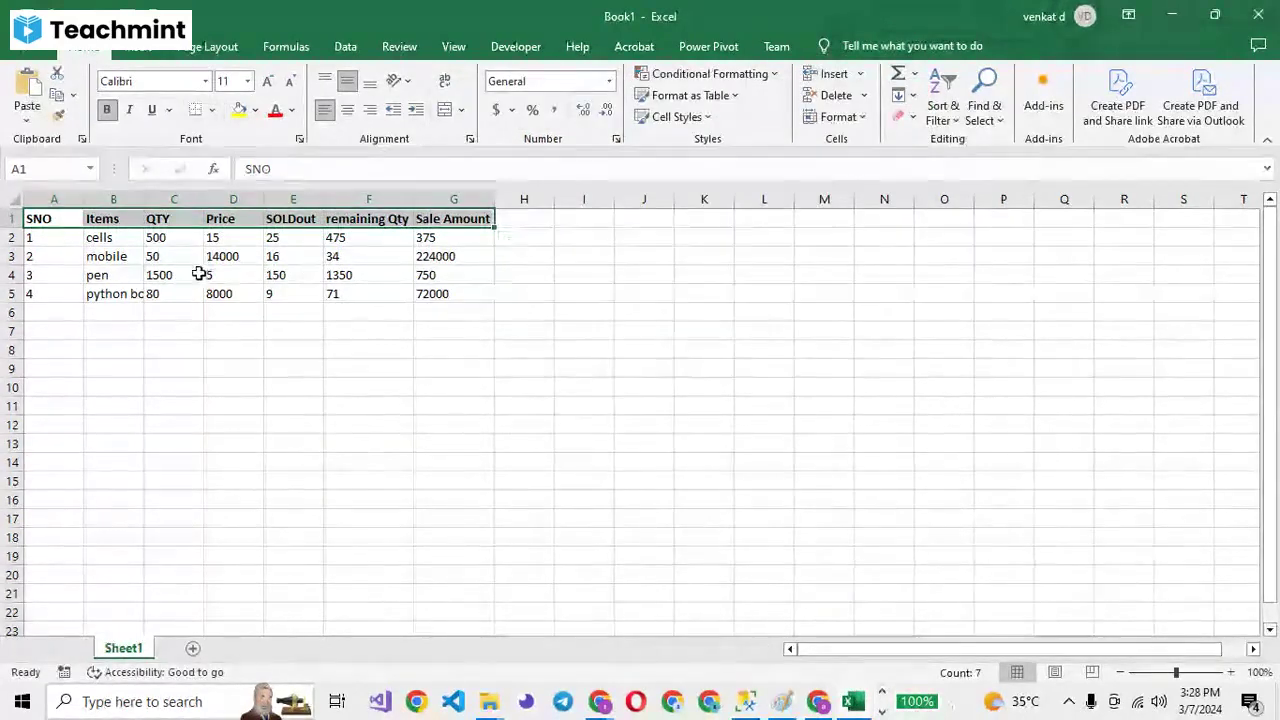
Fill the header row SNO through Sale Amount with dark blue and make its text white.
click(255, 112)
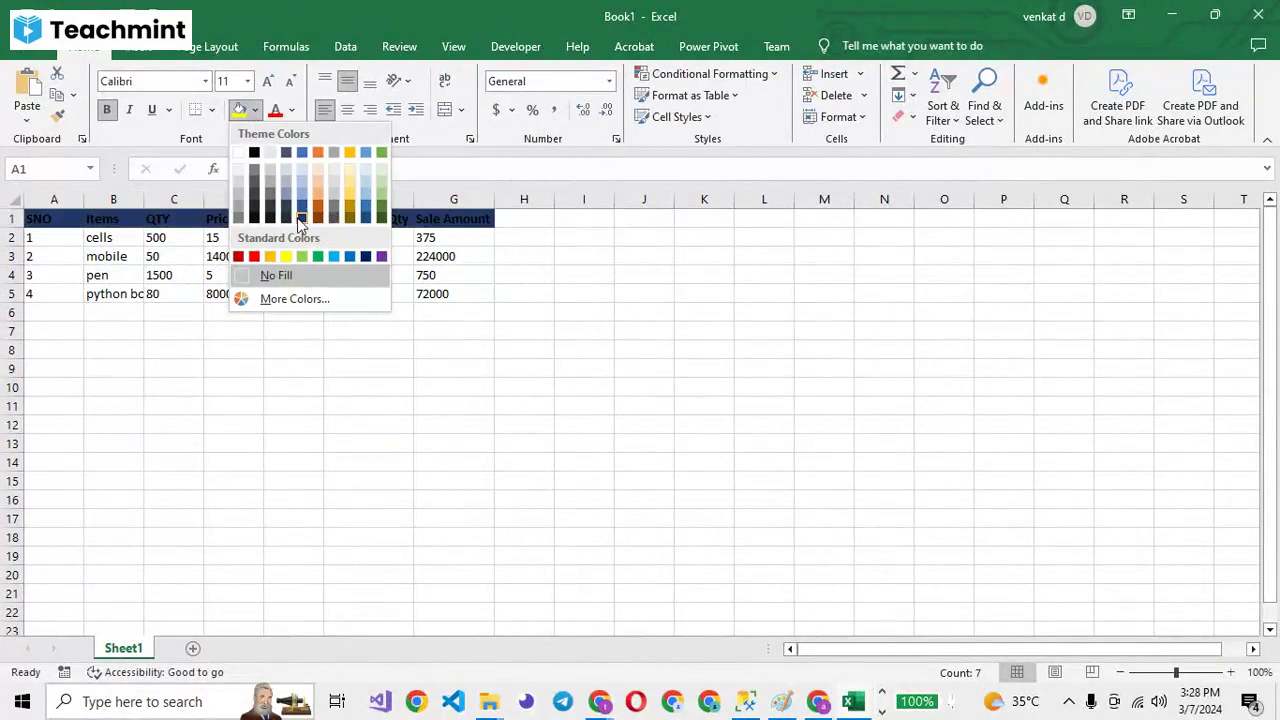
click(301, 216)
click(291, 110)
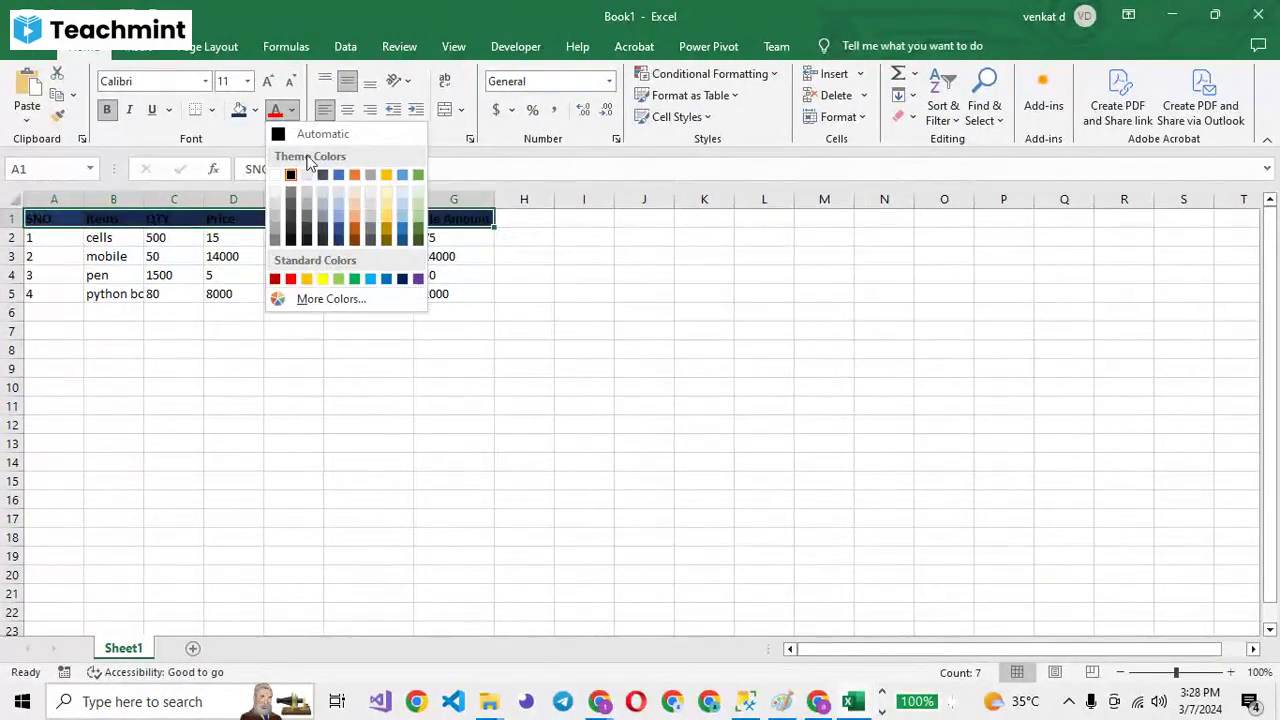
click(276, 176)
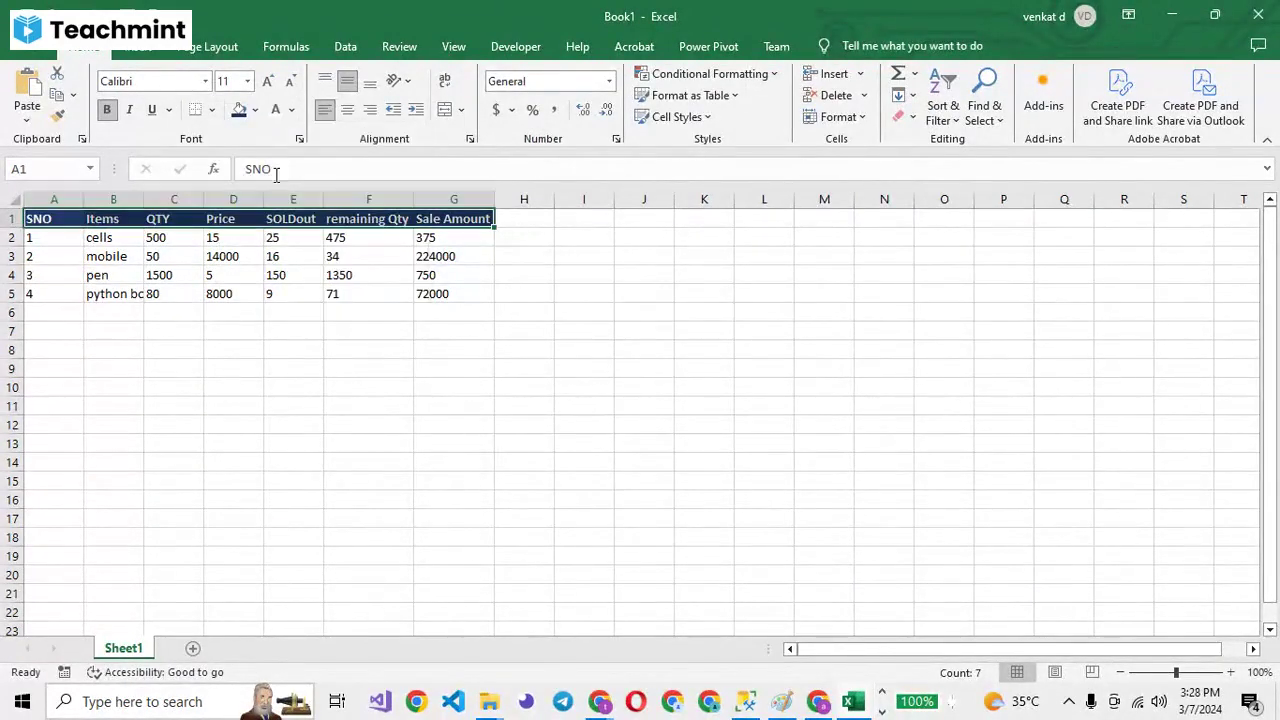
click(172, 222)
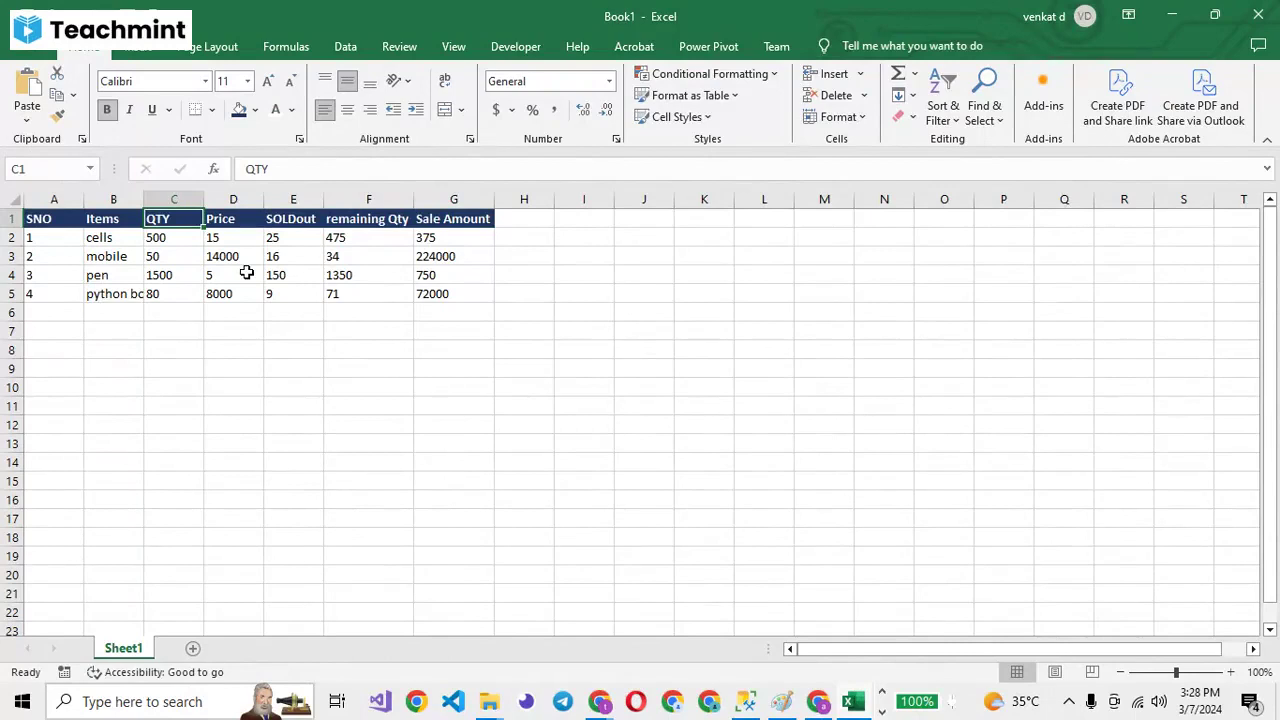
Select the stock table A1:G5 with Ctrl+A and apply All Borders.
key(ctrl+a)
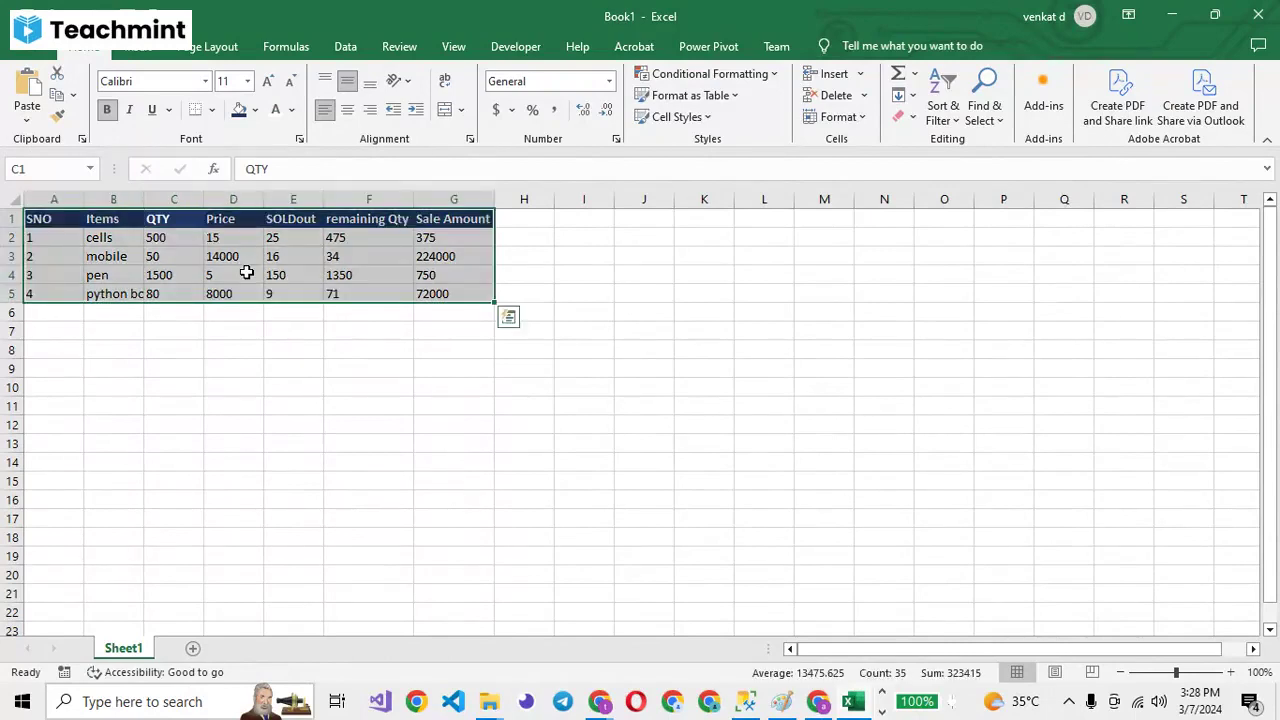
click(212, 110)
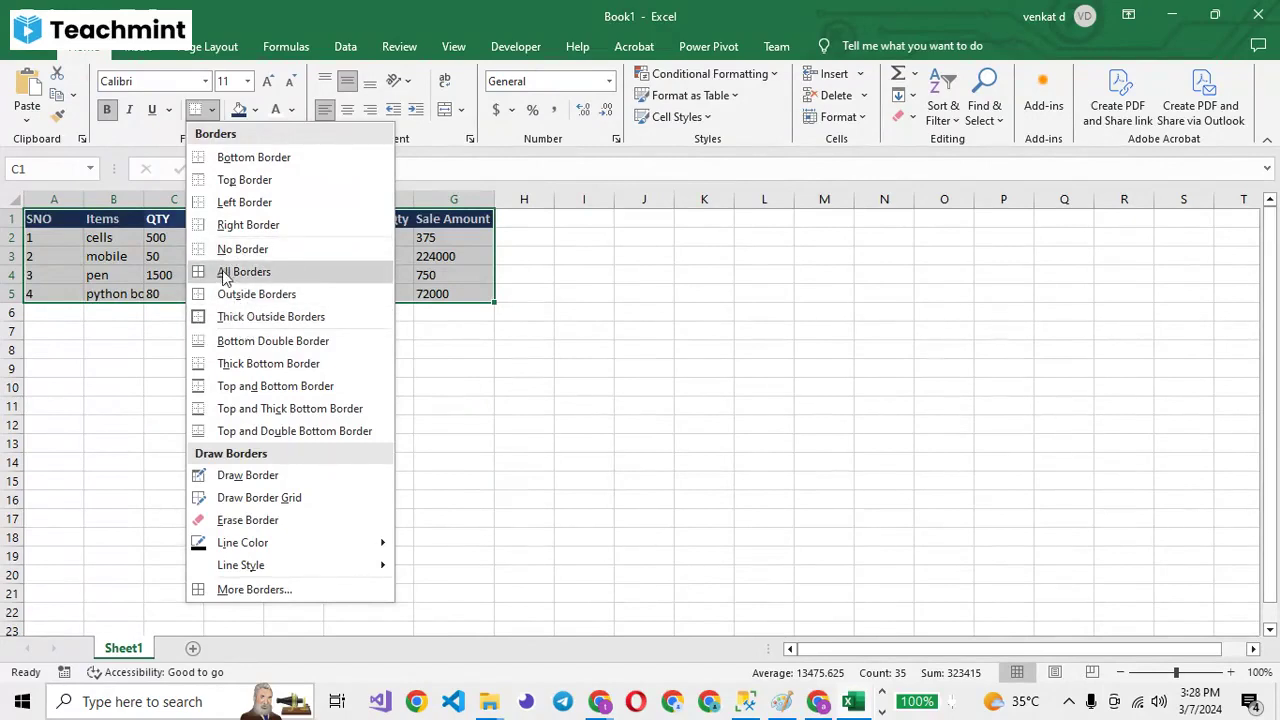
click(222, 272)
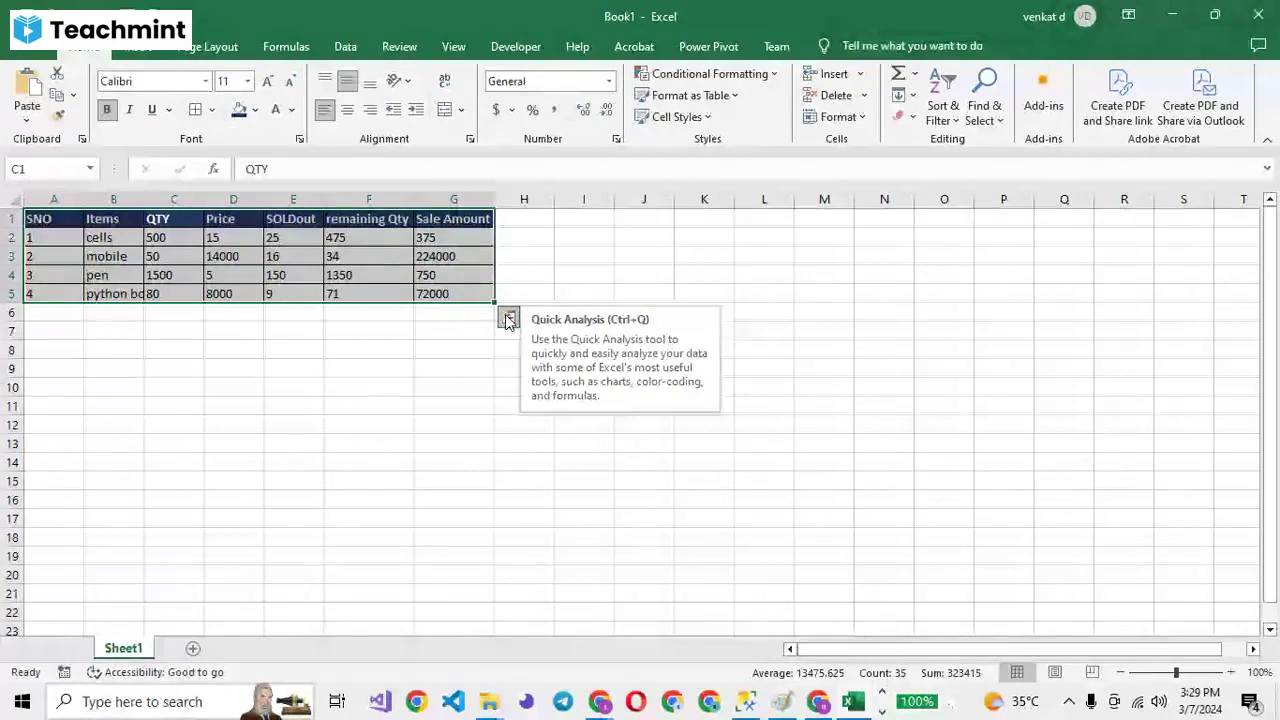
Browse Quick Analysis Charts, Totals, Tables and Sparklines suggestions, then show the Insert ribbon.
click(508, 318)
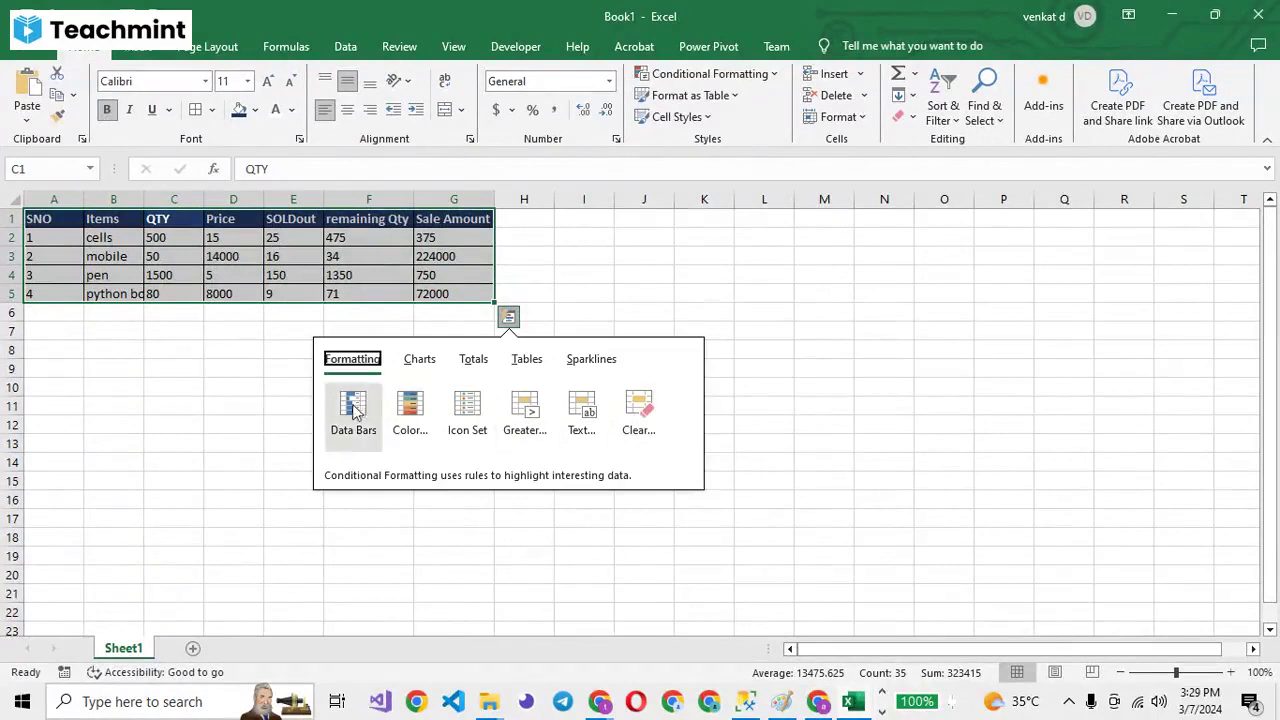
click(420, 373)
click(462, 372)
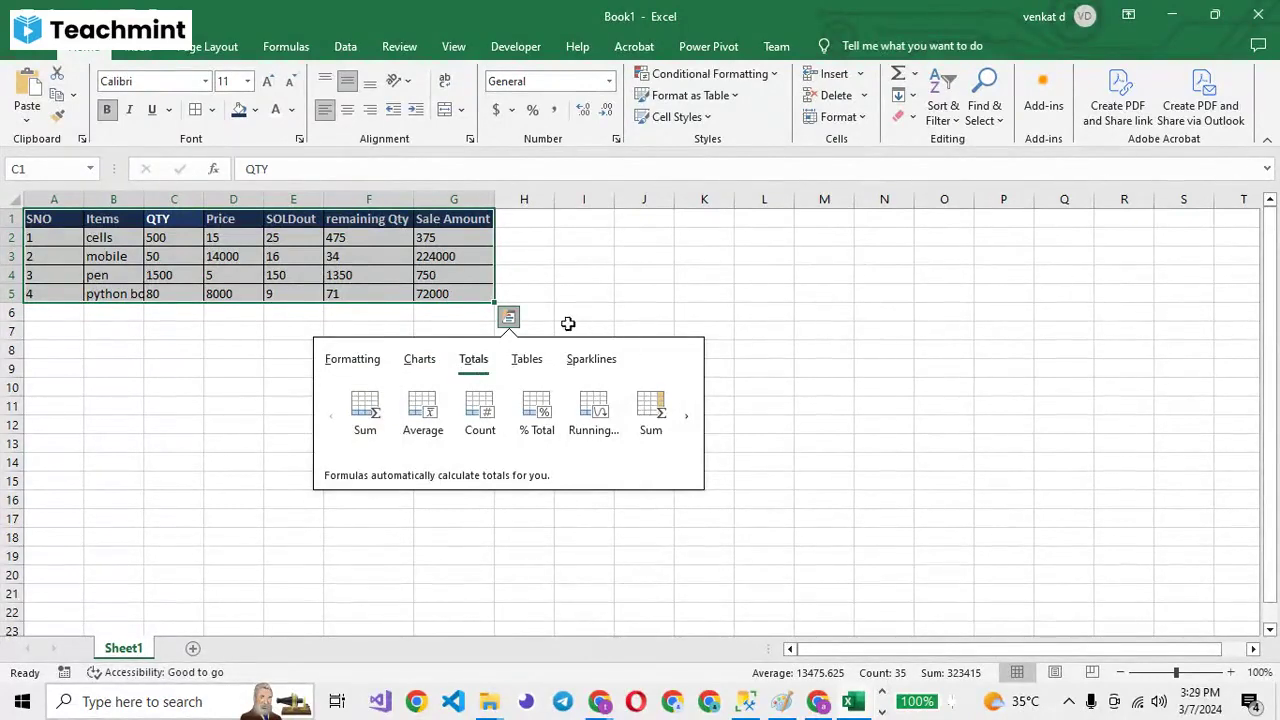
click(521, 364)
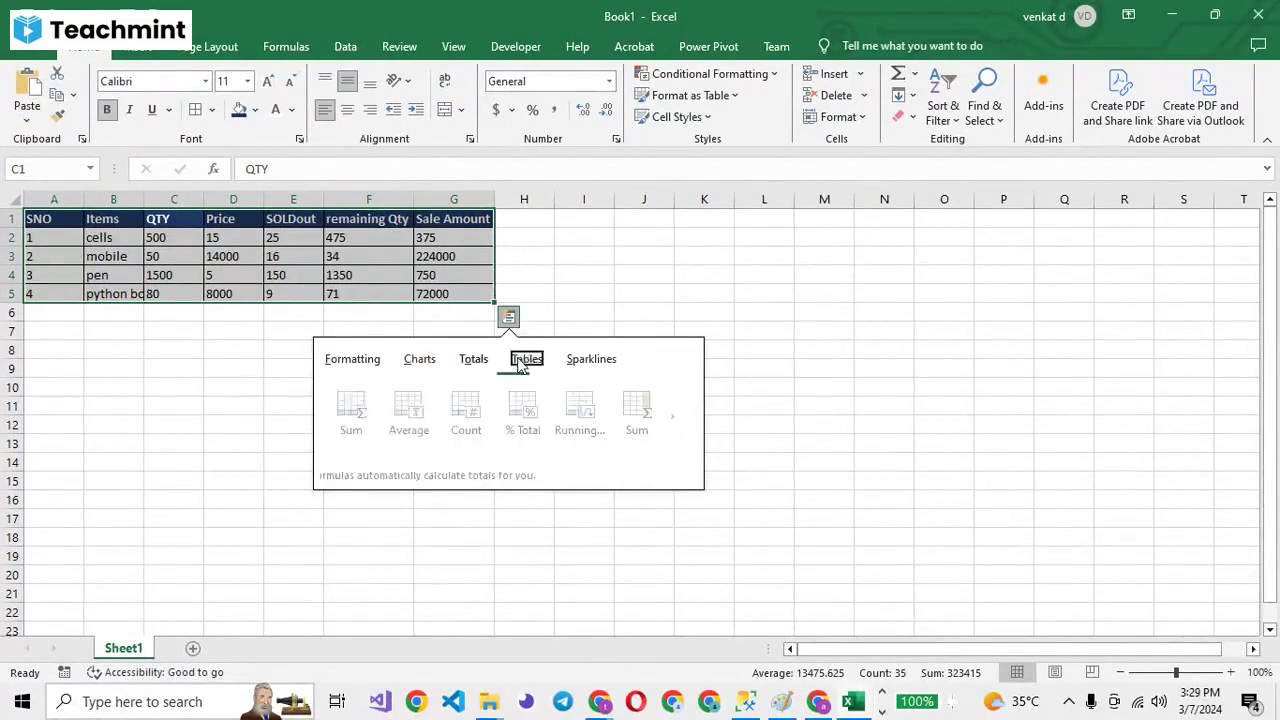
click(591, 362)
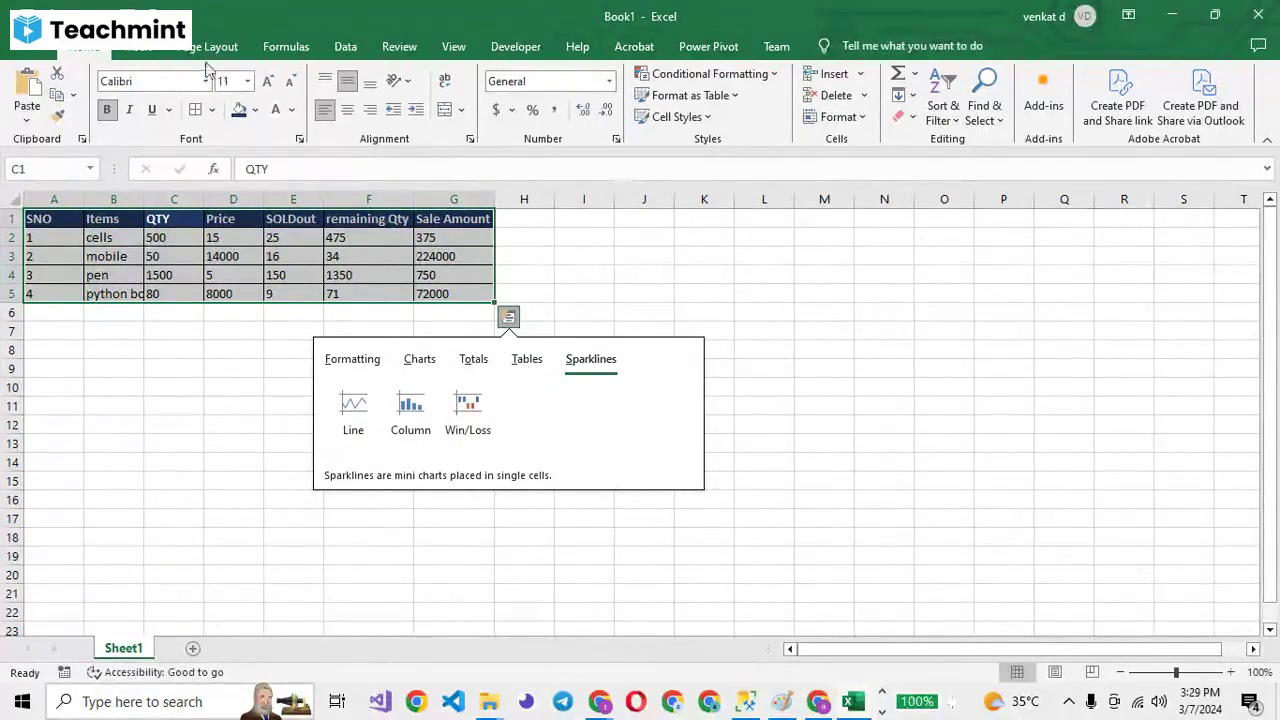
click(148, 49)
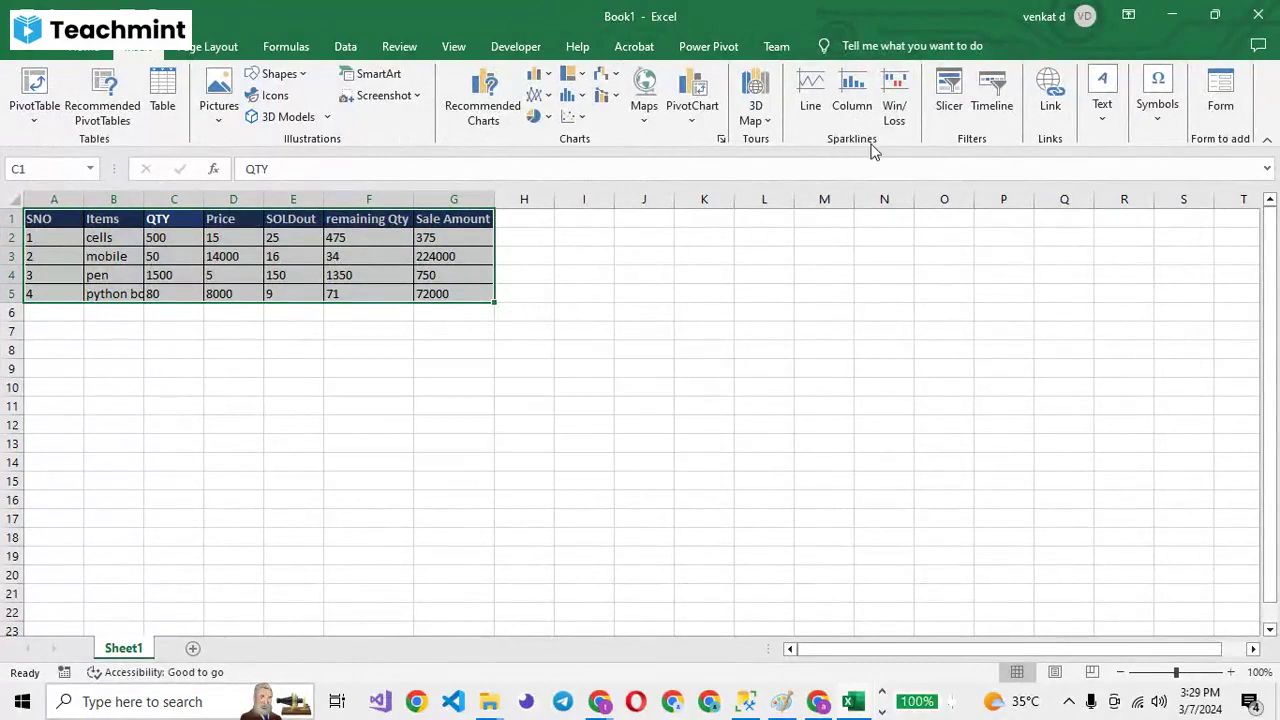
Cancel the Create Table dialog, glance at Page Layout, and return to the Home ribbon.
click(164, 102)
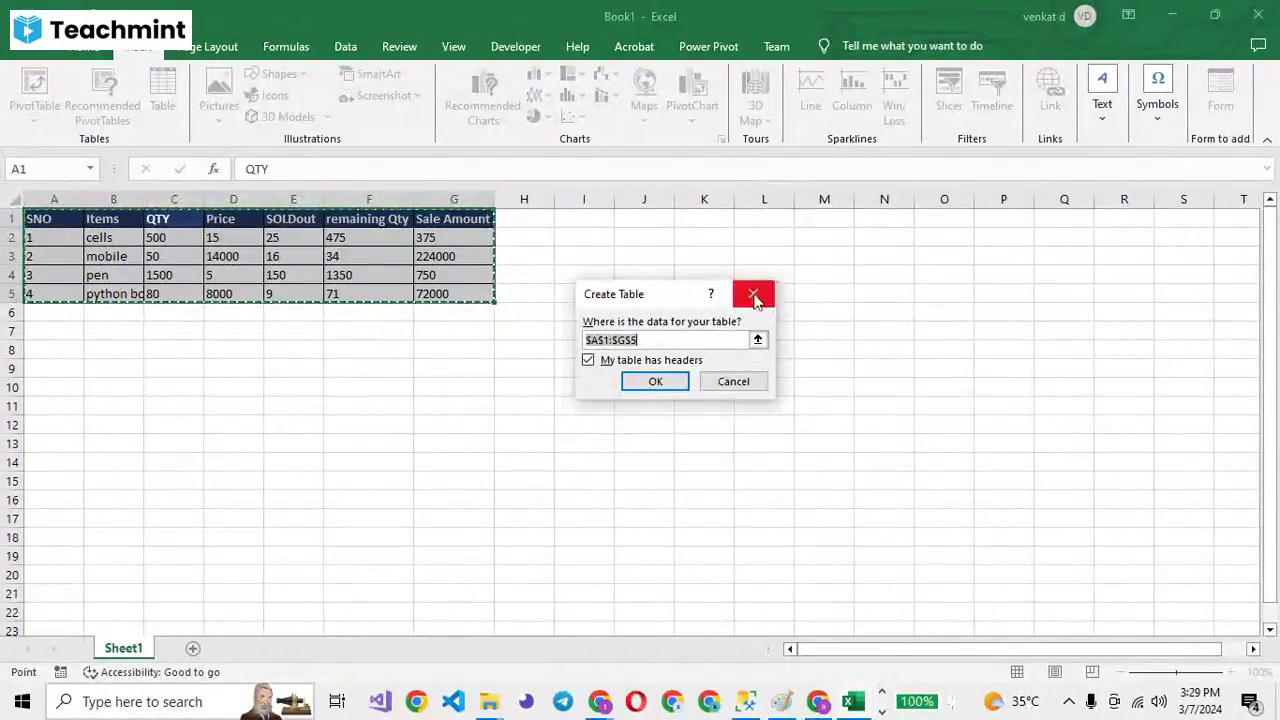
click(755, 300)
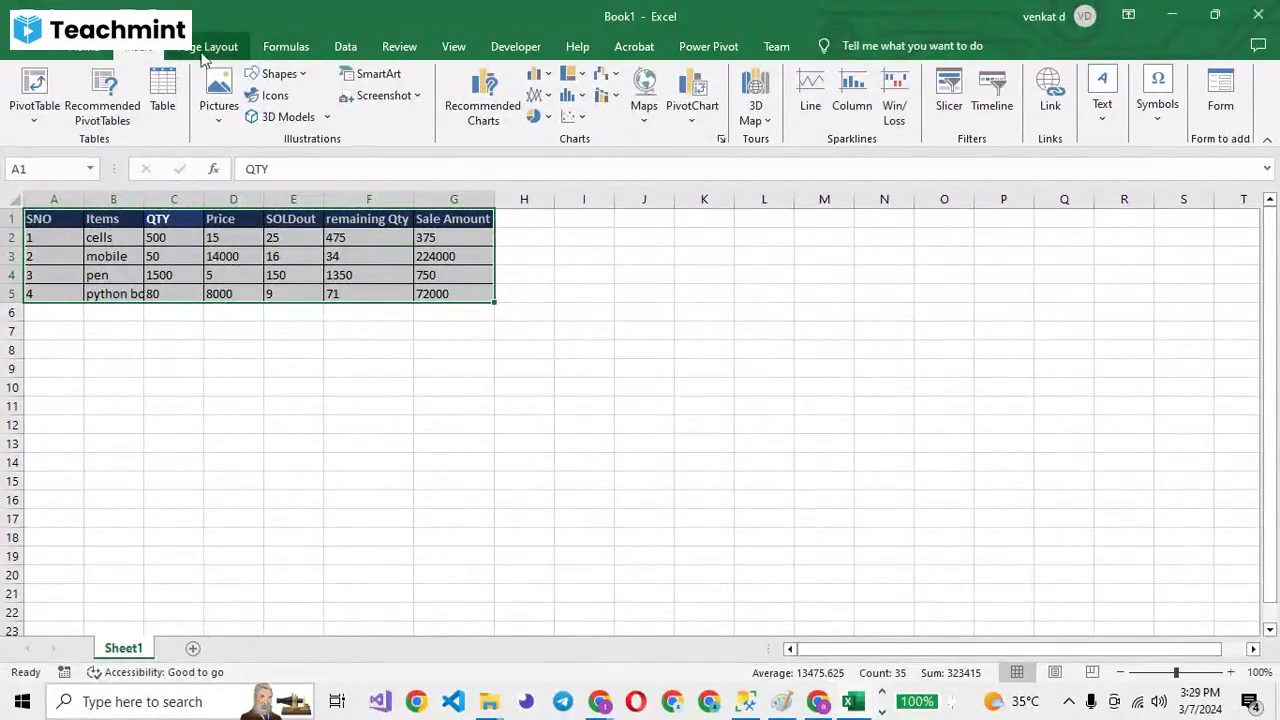
click(199, 47)
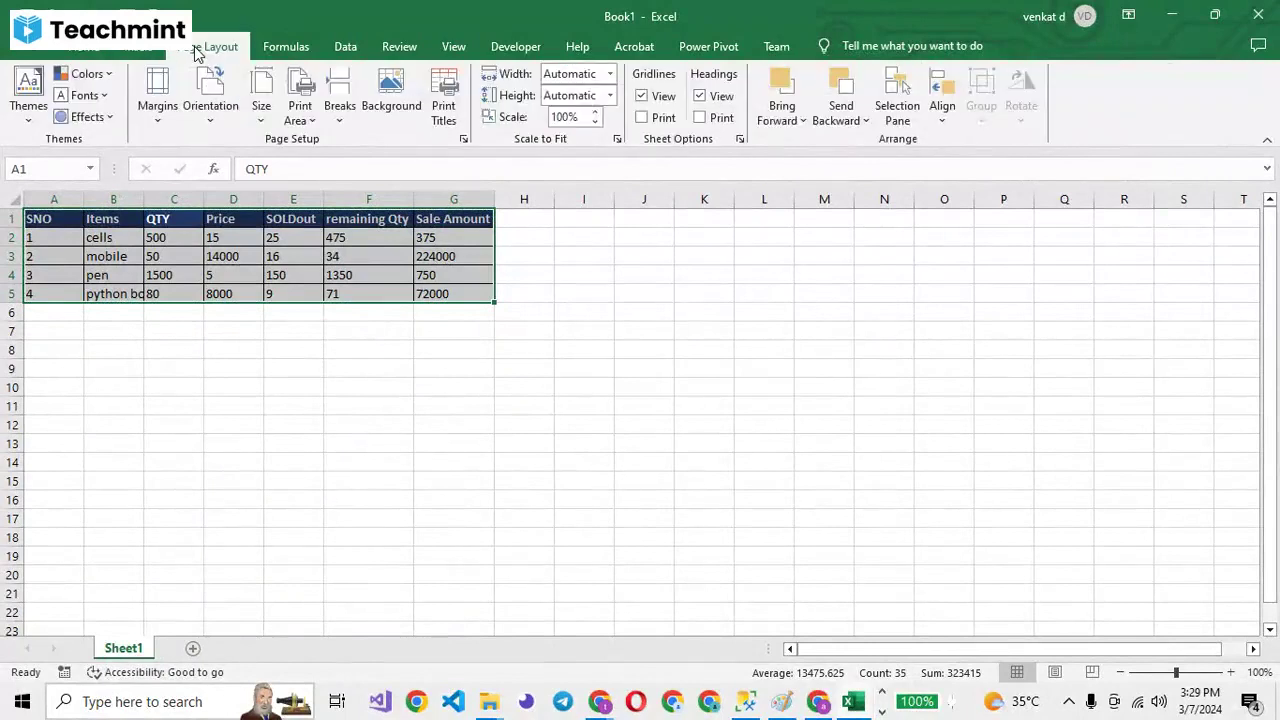
click(84, 47)
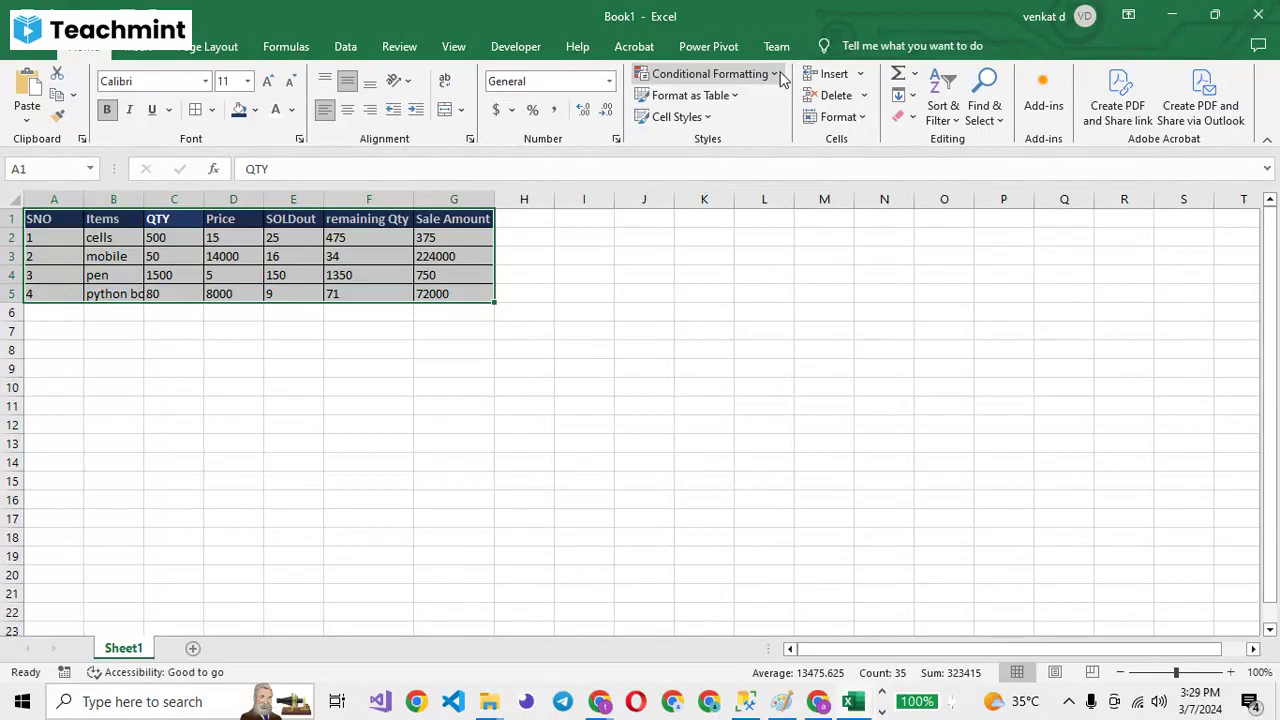
click(778, 82)
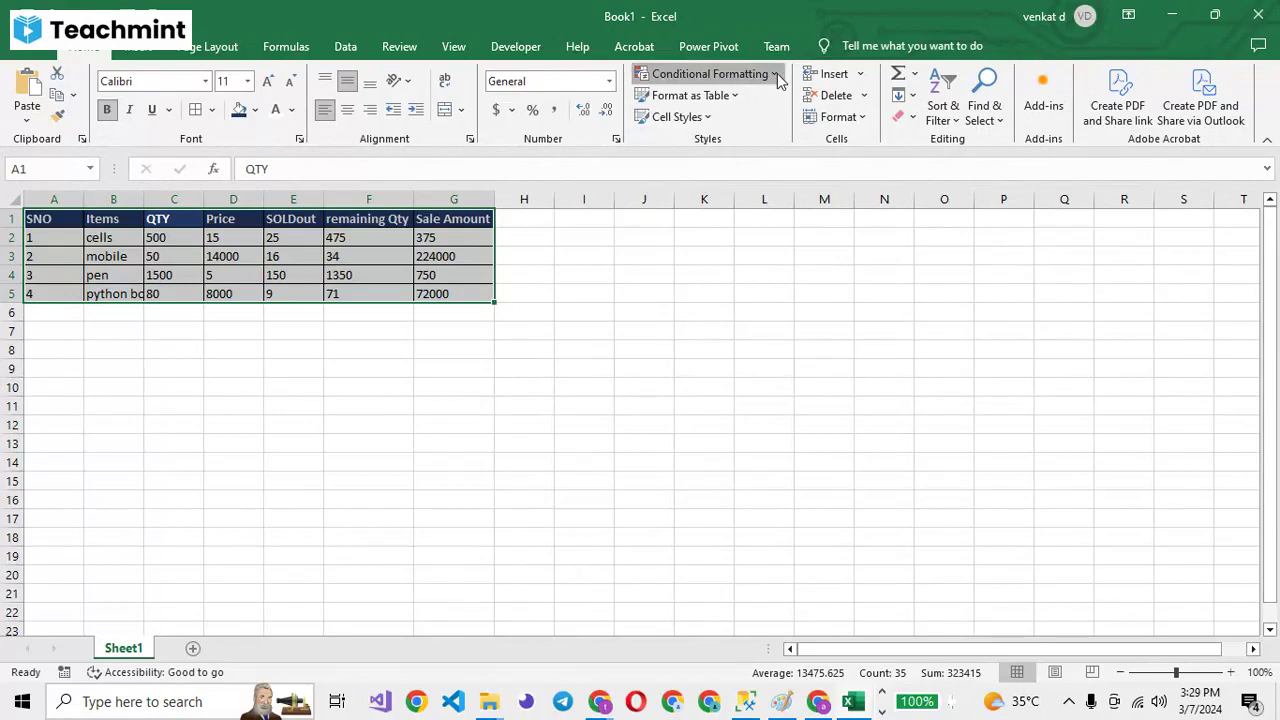